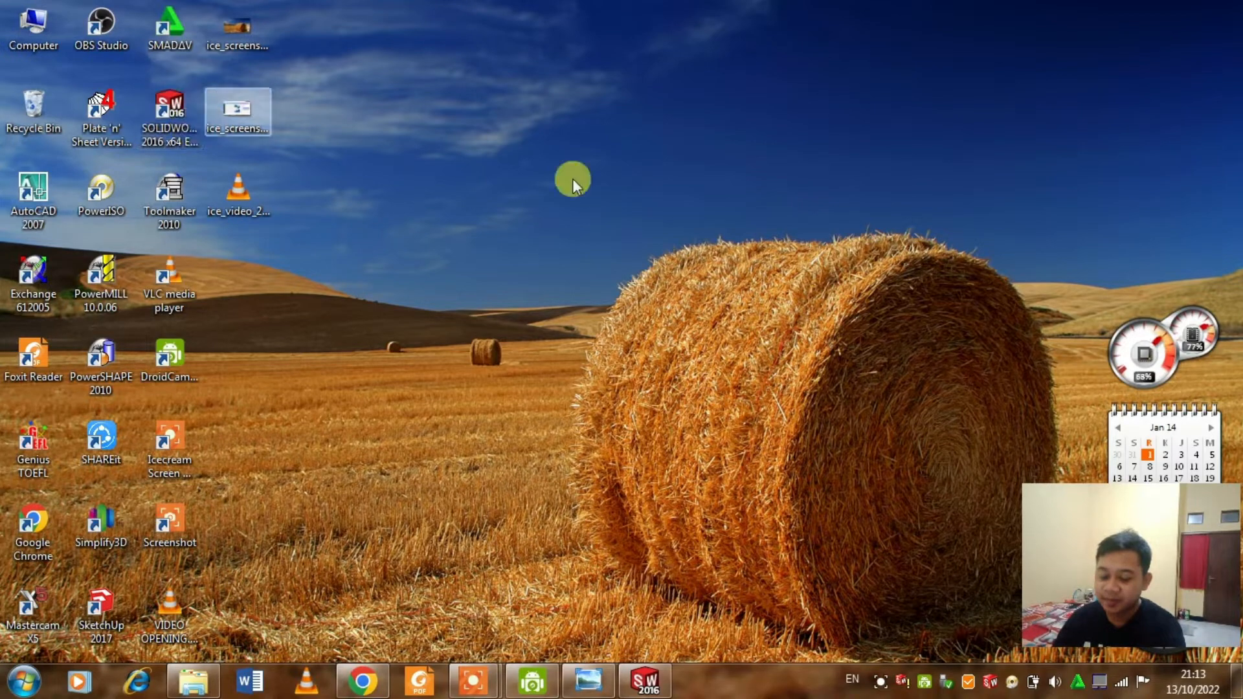
click(737, 254)
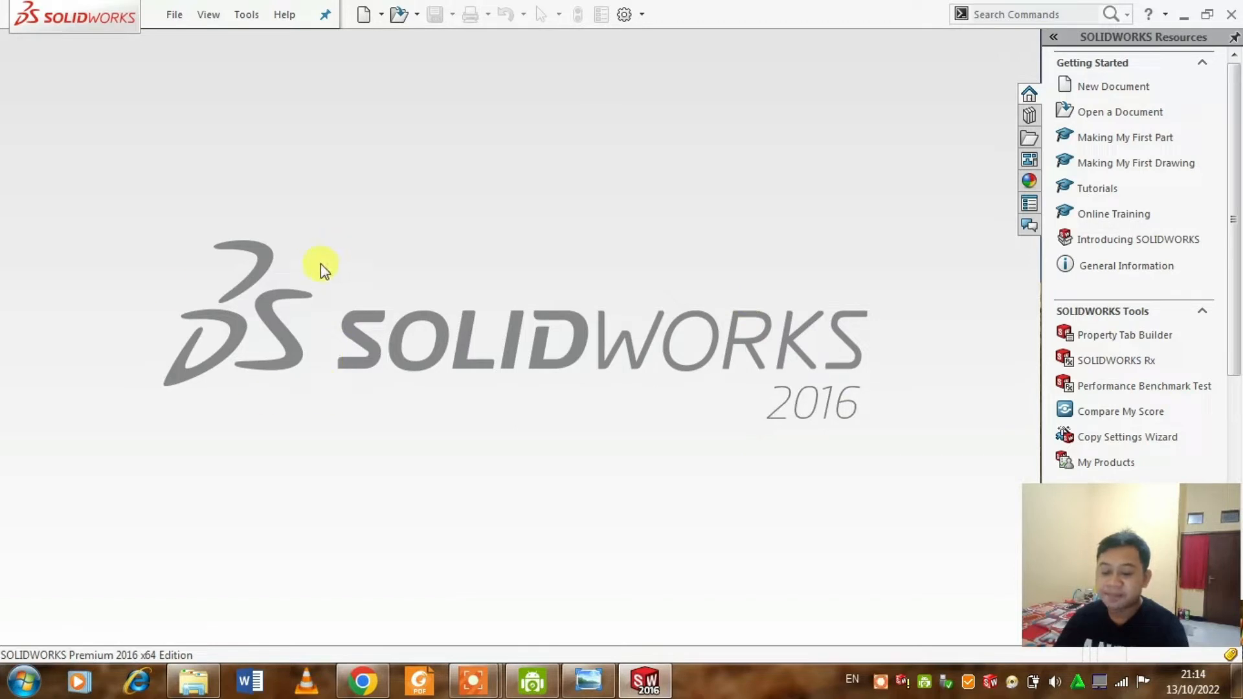
click(172, 15)
mouse_move(202, 19)
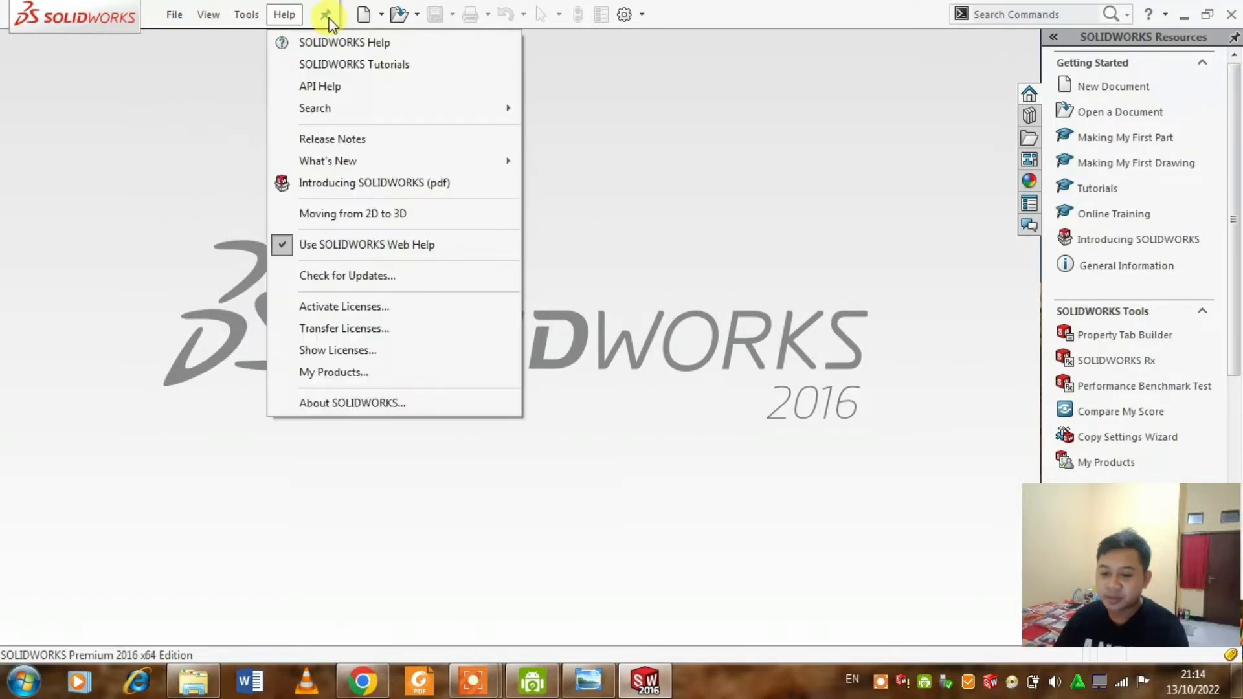
click(670, 226)
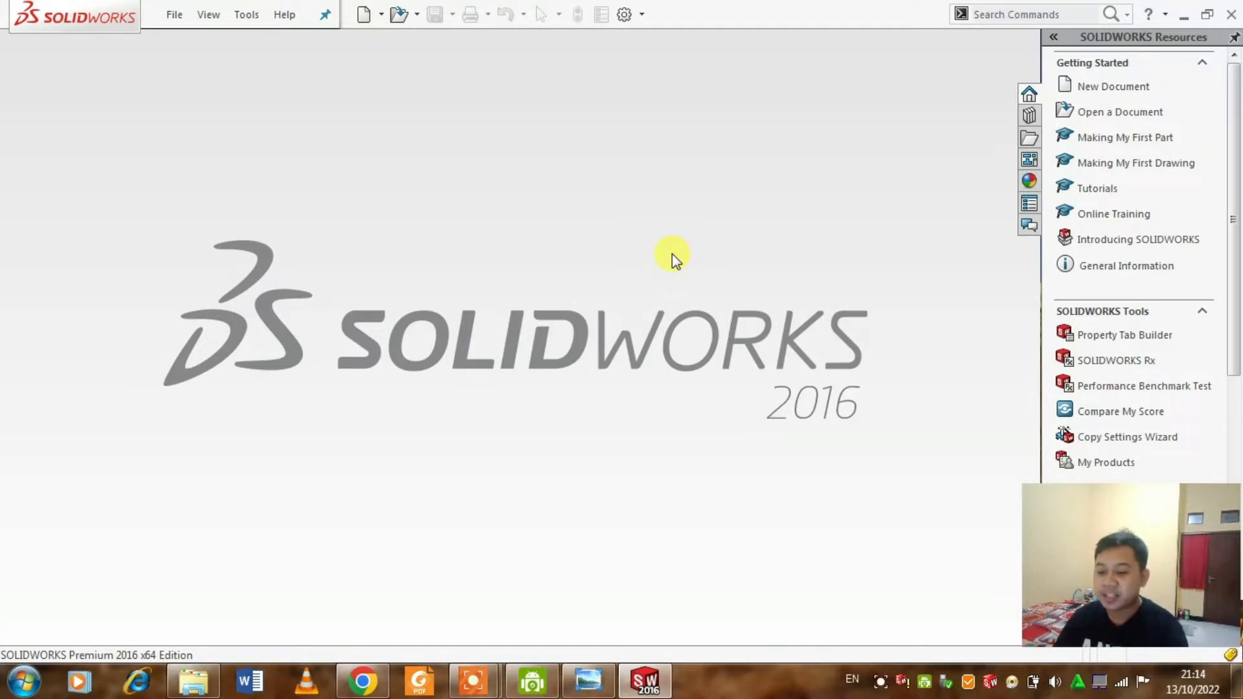
Start a new document and compare the Part, Assembly and Drawing document types.
click(361, 18)
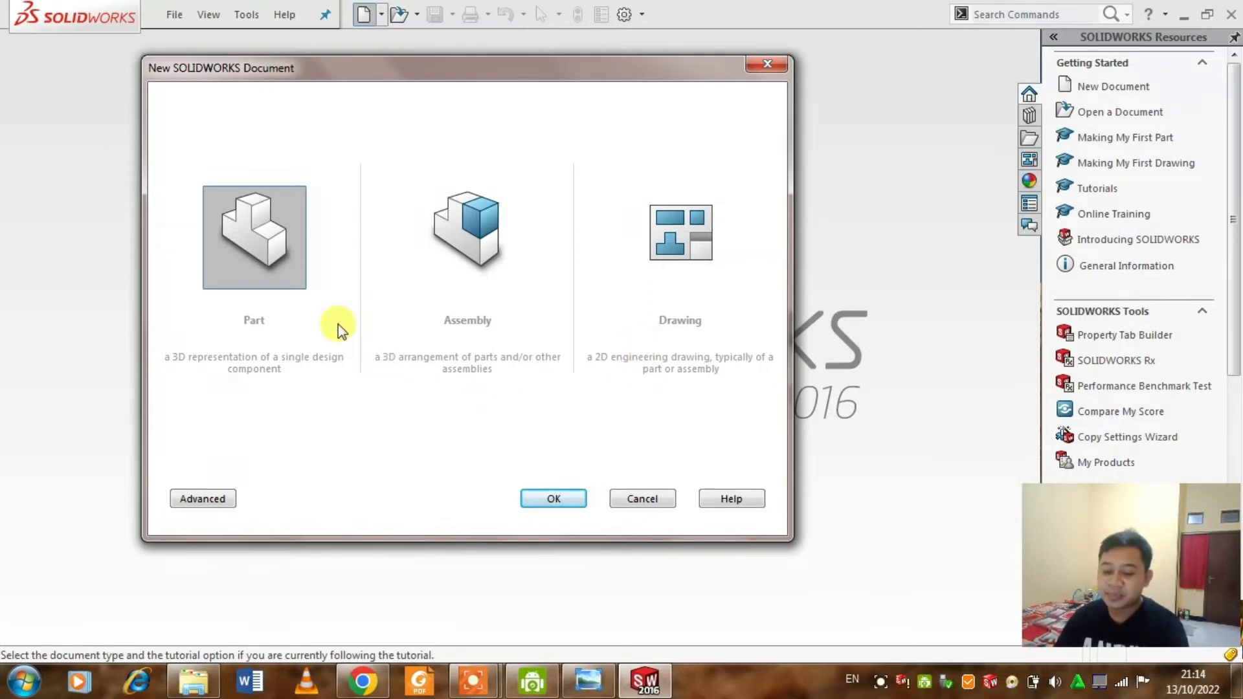
click(475, 236)
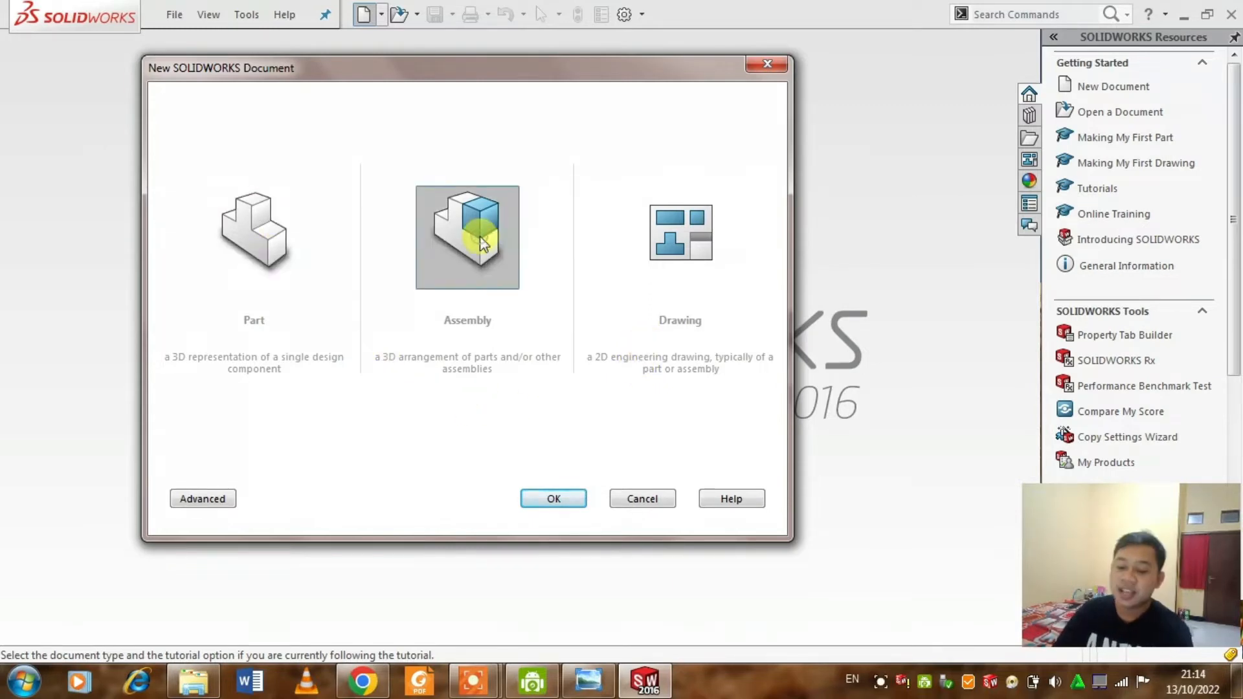
click(698, 255)
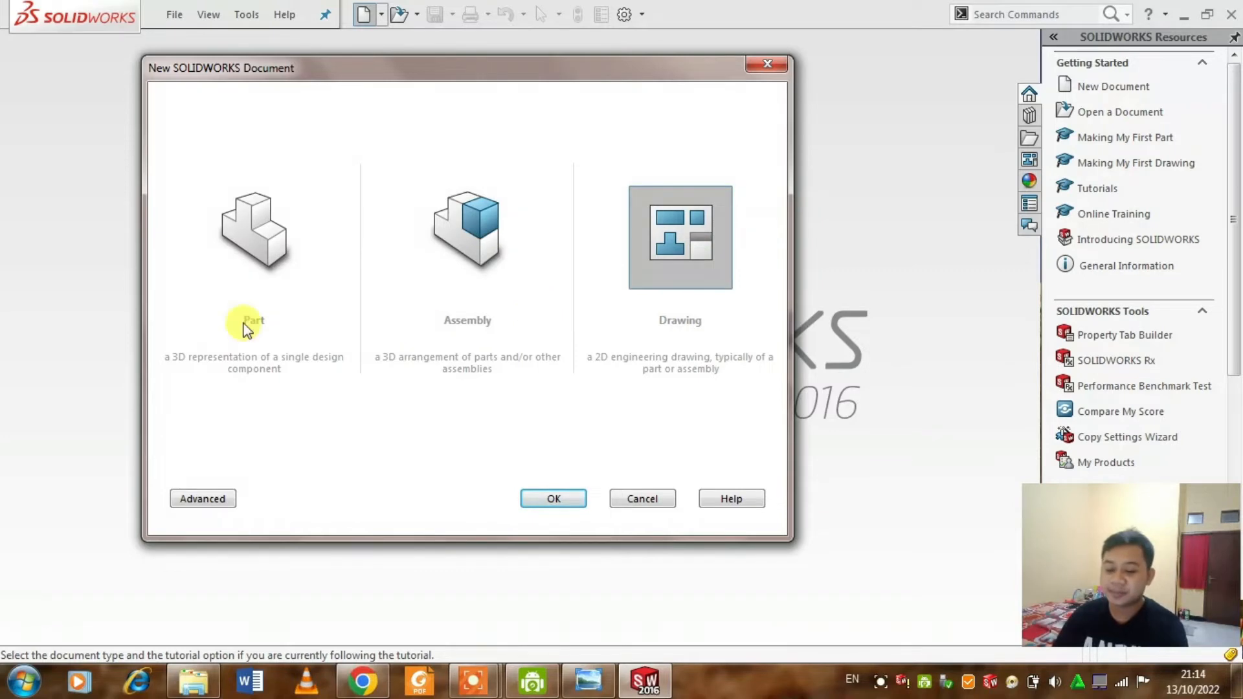
click(262, 241)
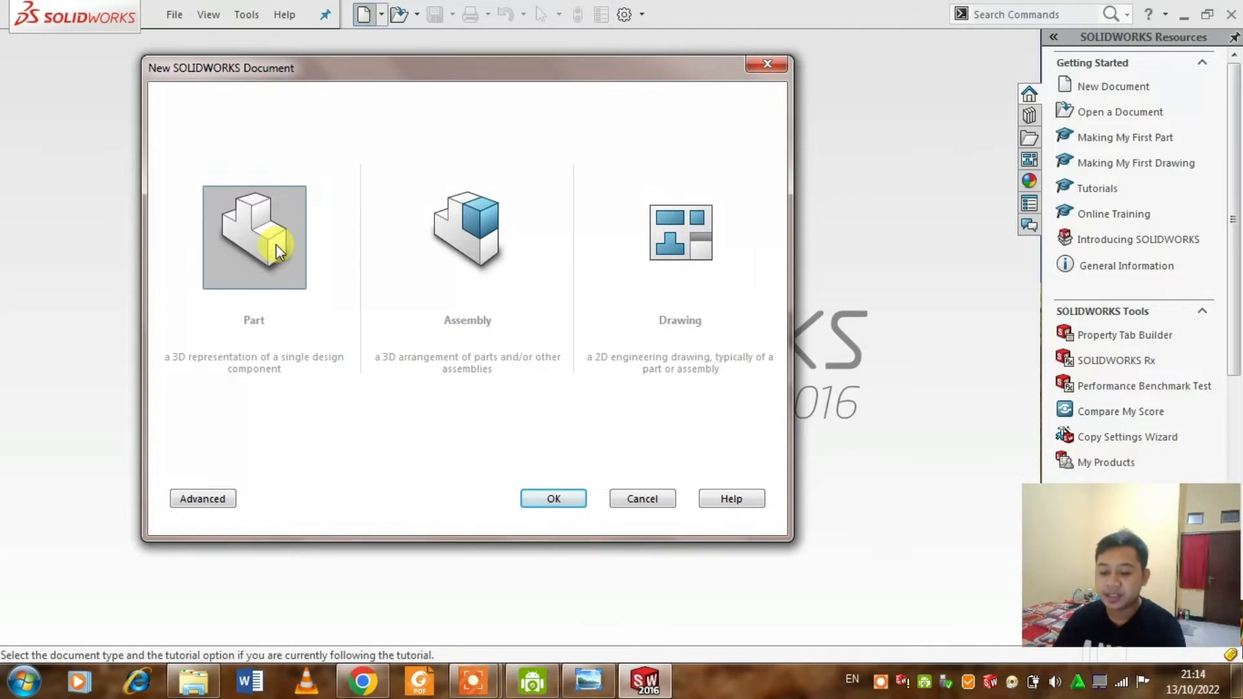
click(453, 250)
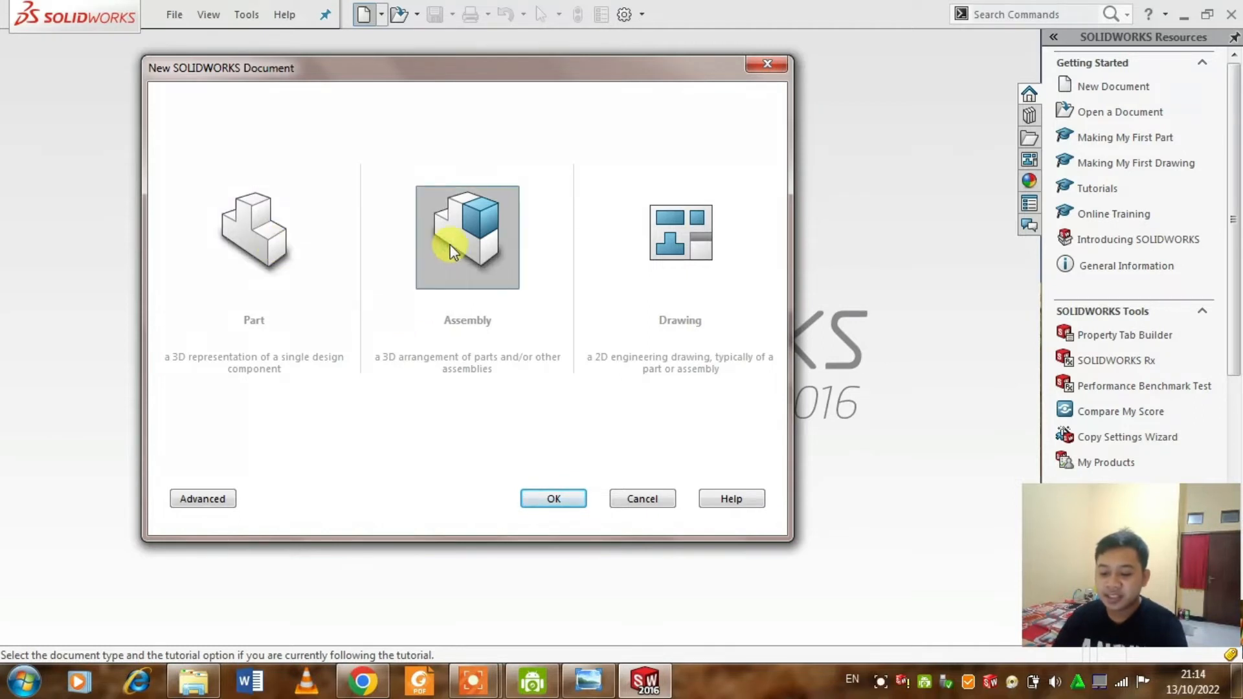
click(272, 250)
click(452, 264)
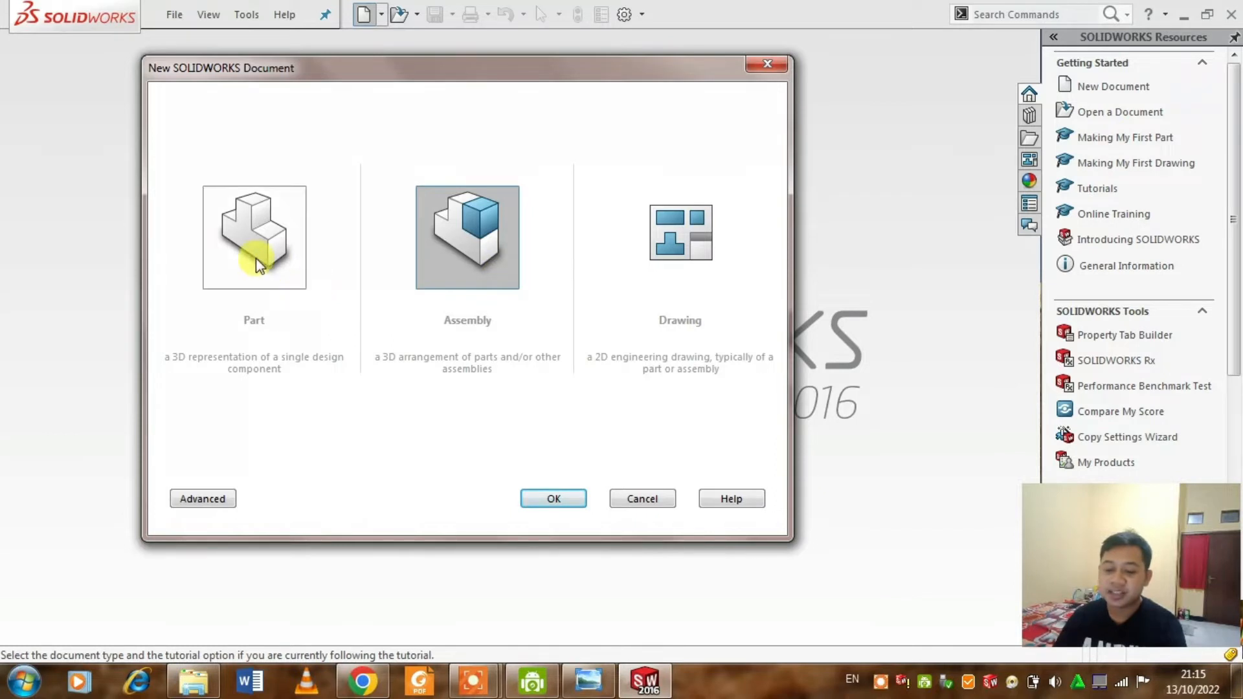
click(277, 255)
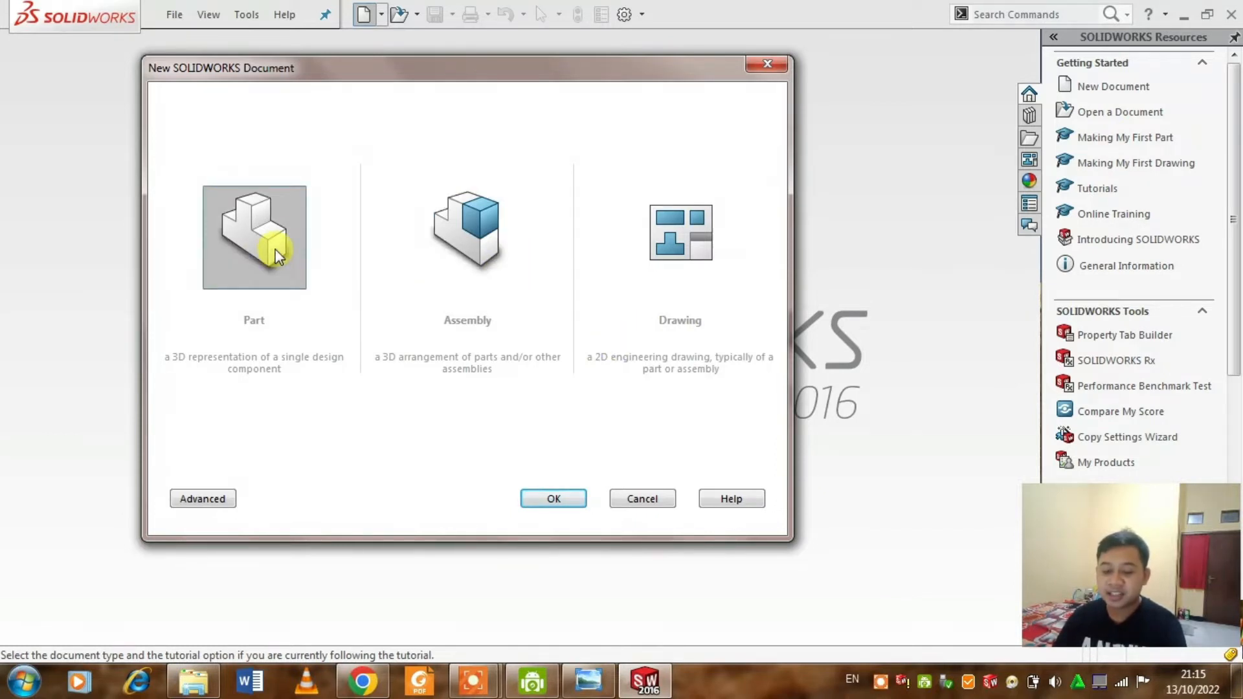
click(477, 258)
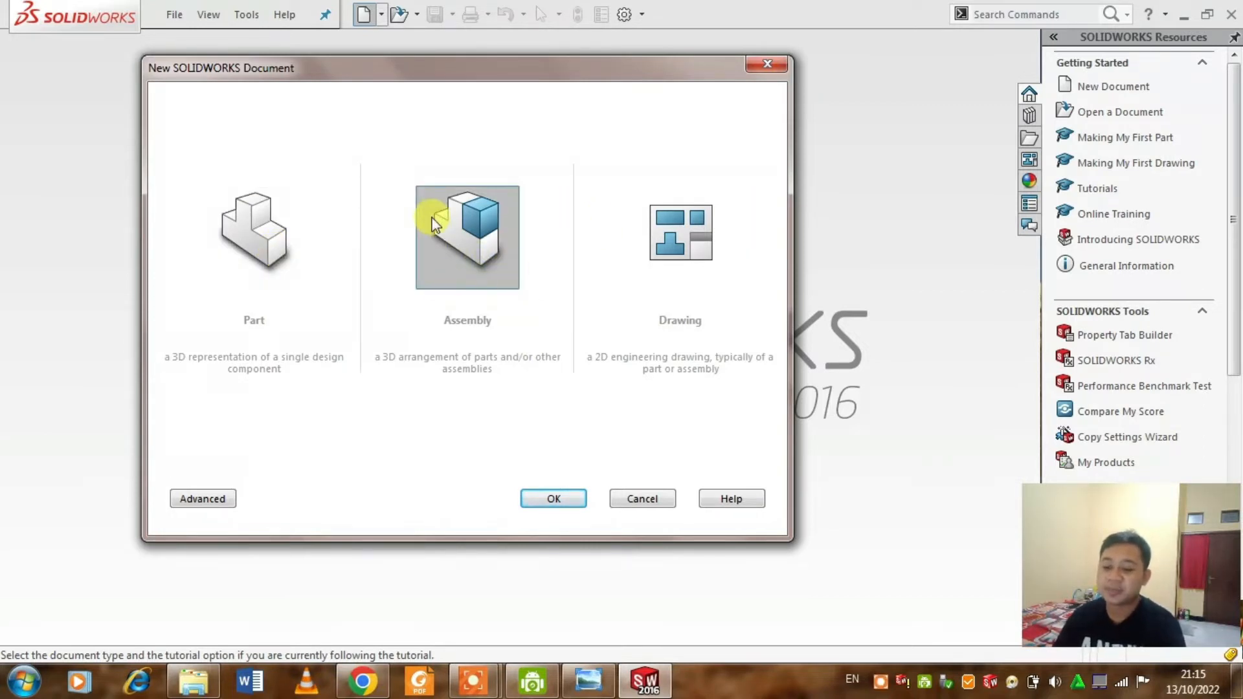
click(277, 259)
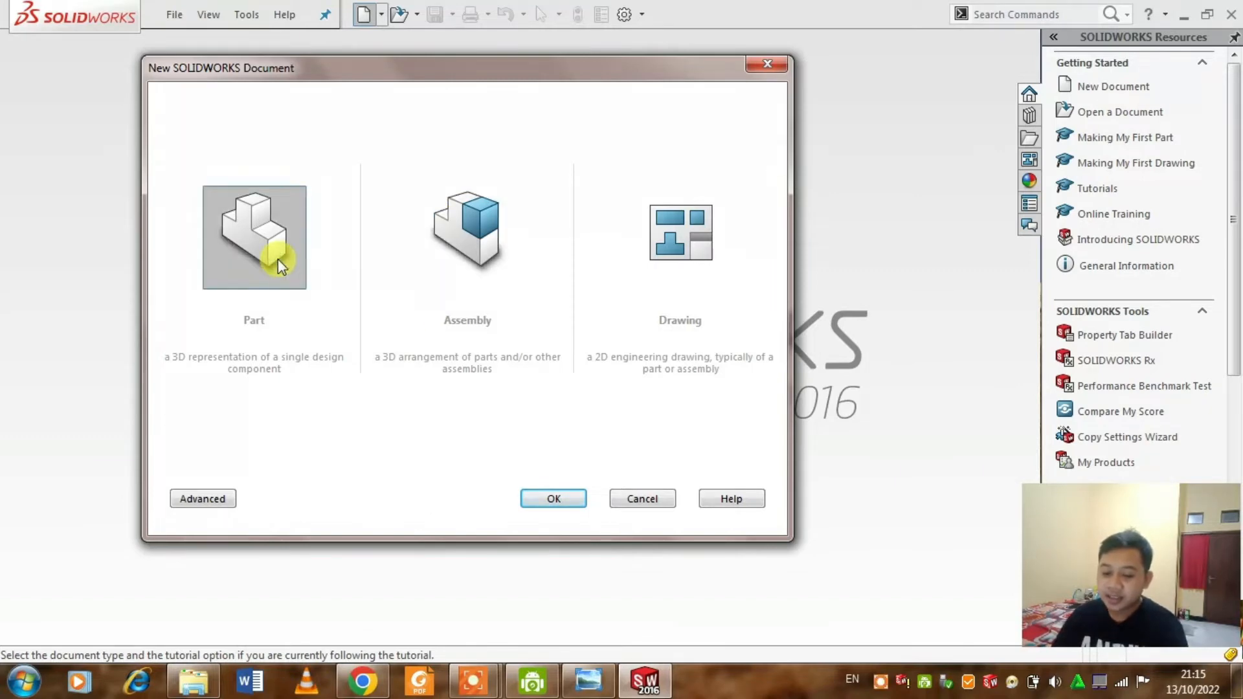
click(460, 259)
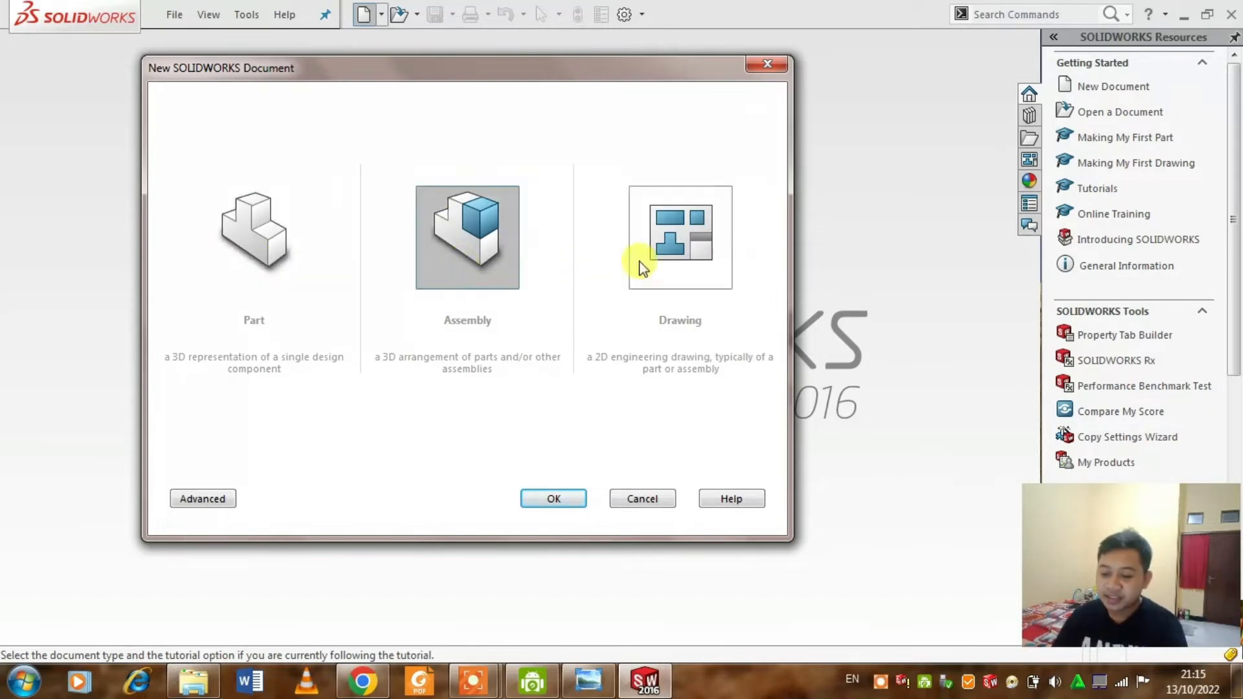
click(681, 248)
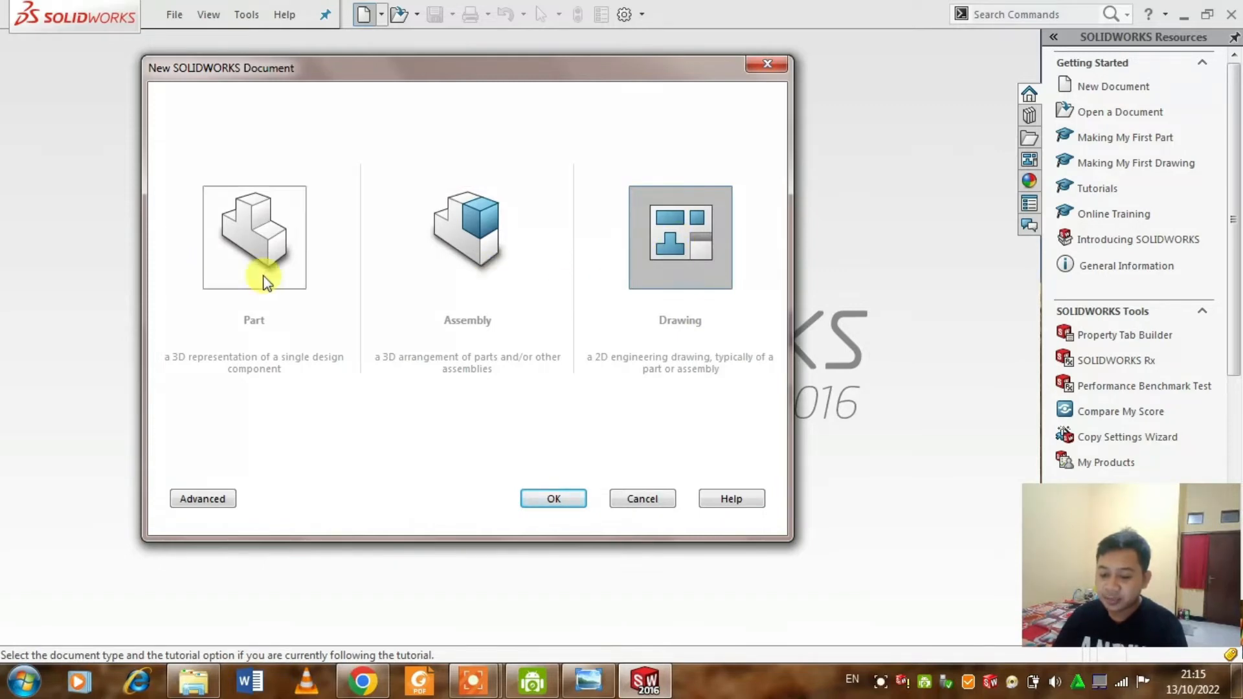
click(262, 274)
click(668, 256)
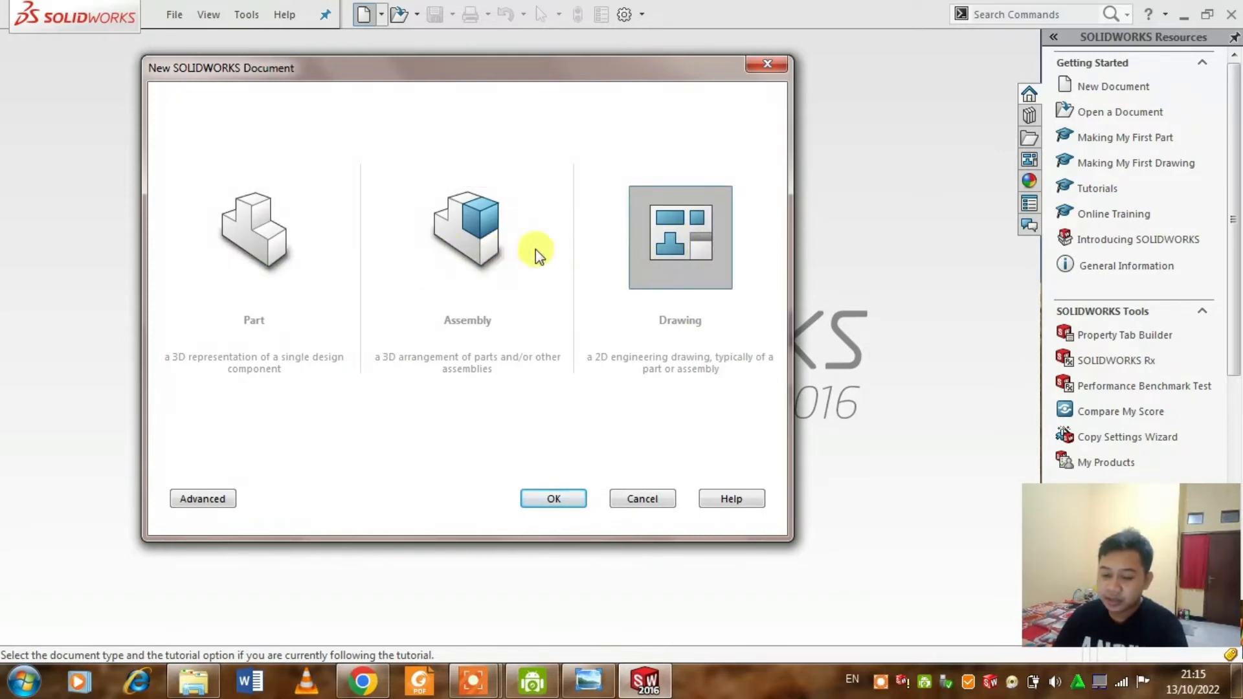
click(467, 249)
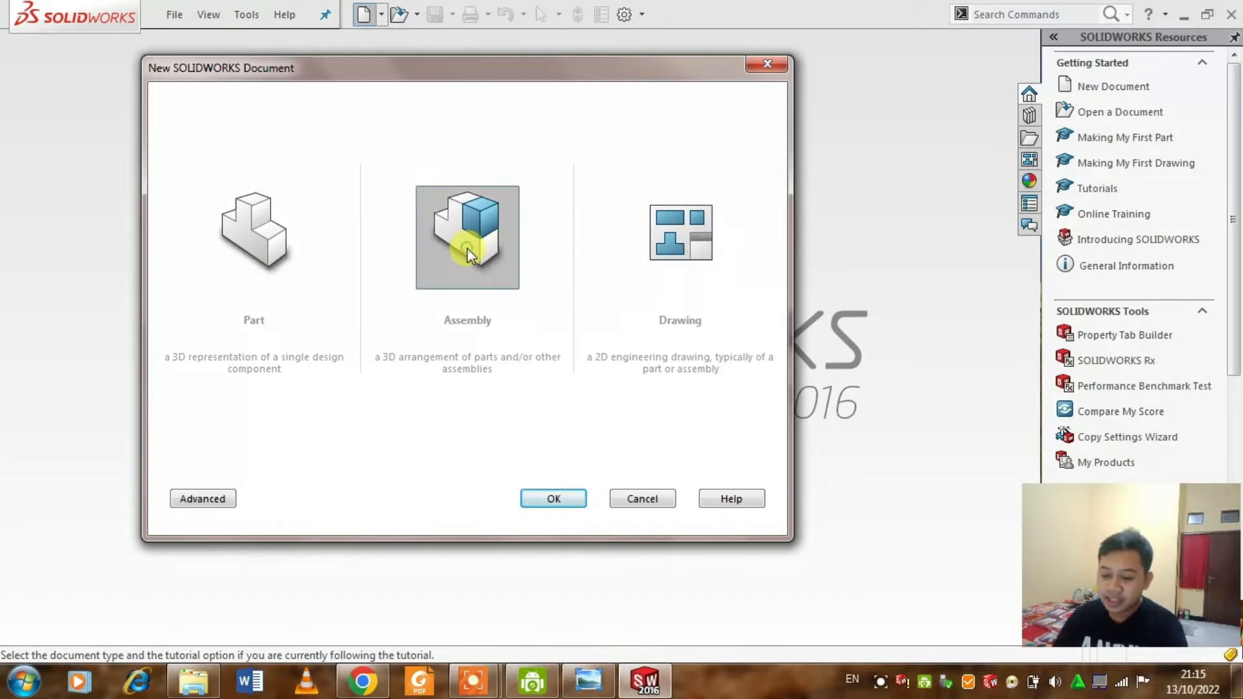
click(702, 248)
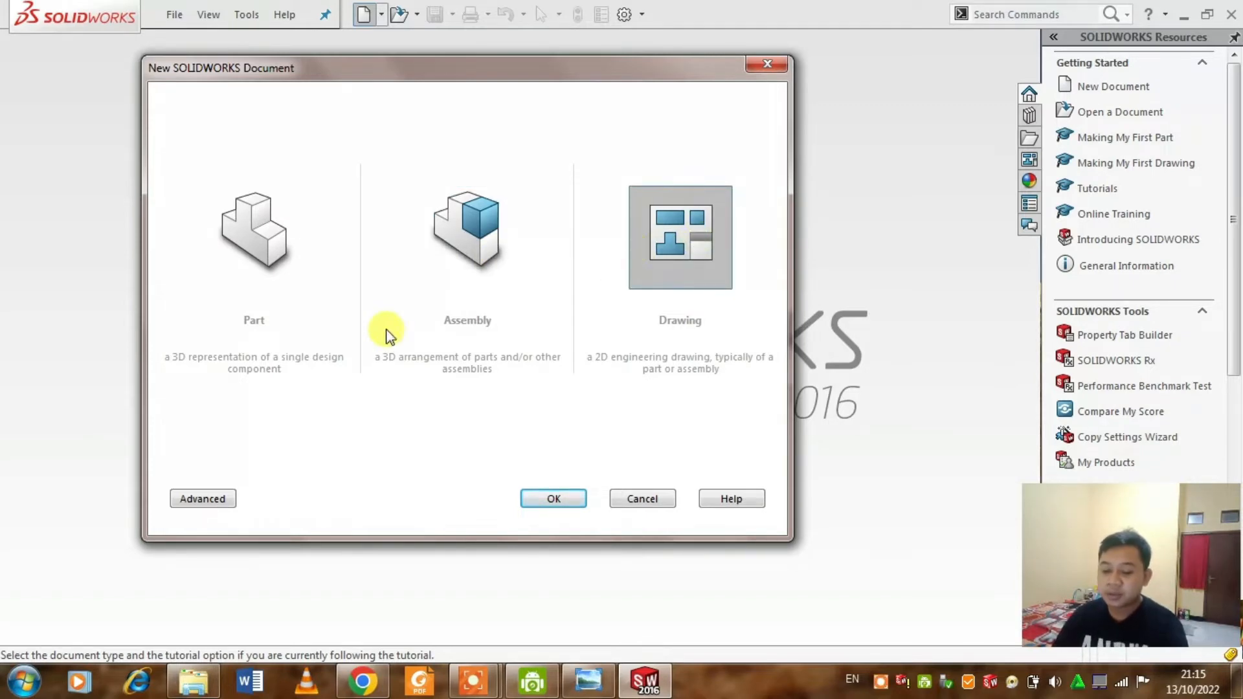
Create the new document as a Part, a 3D representation of a single design component.
click(276, 245)
click(556, 496)
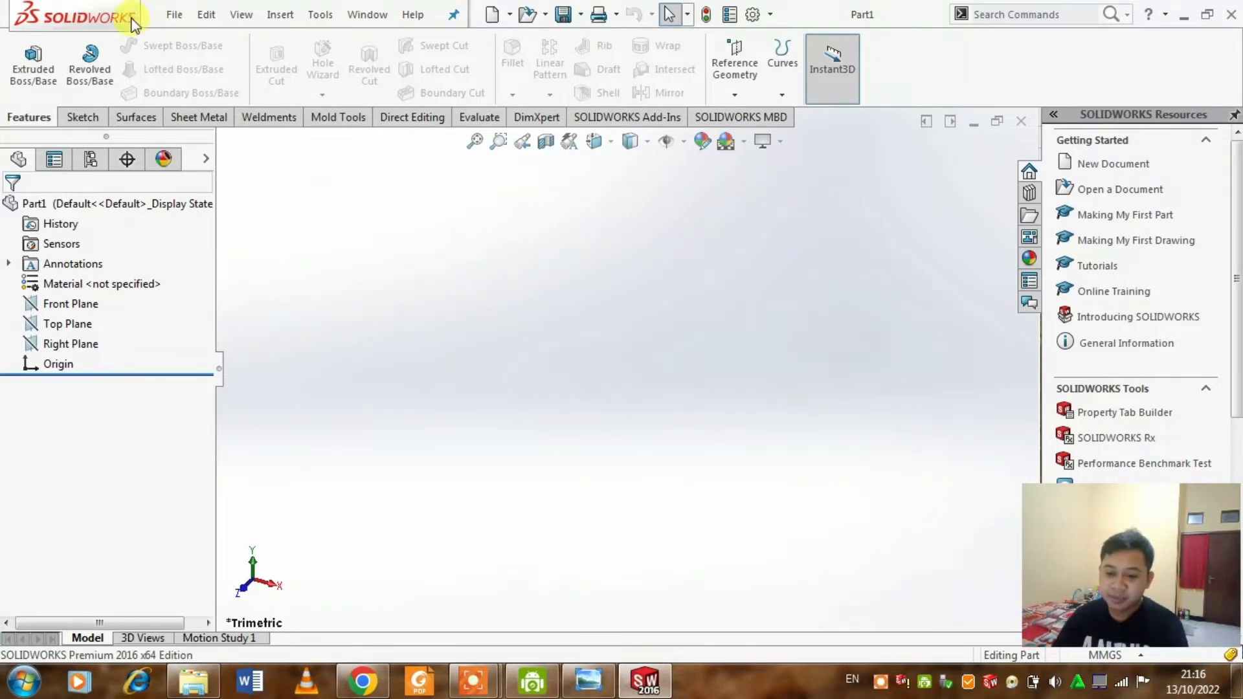
click(177, 22)
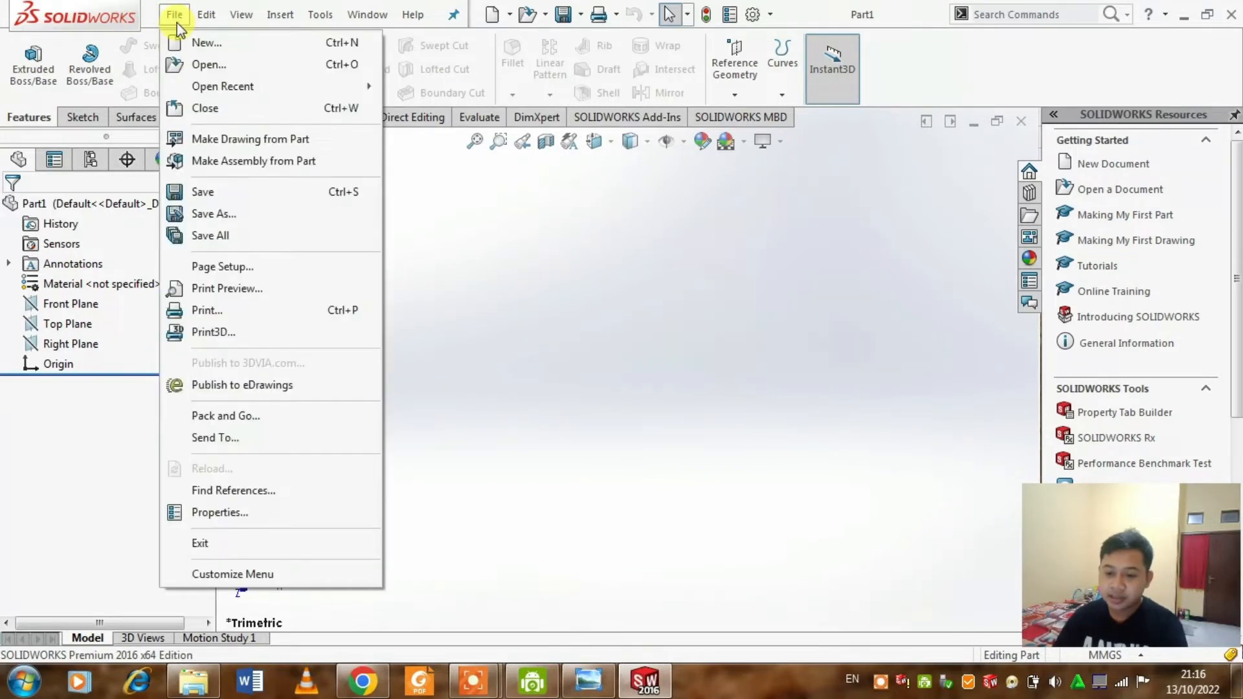
click(188, 21)
click(412, 15)
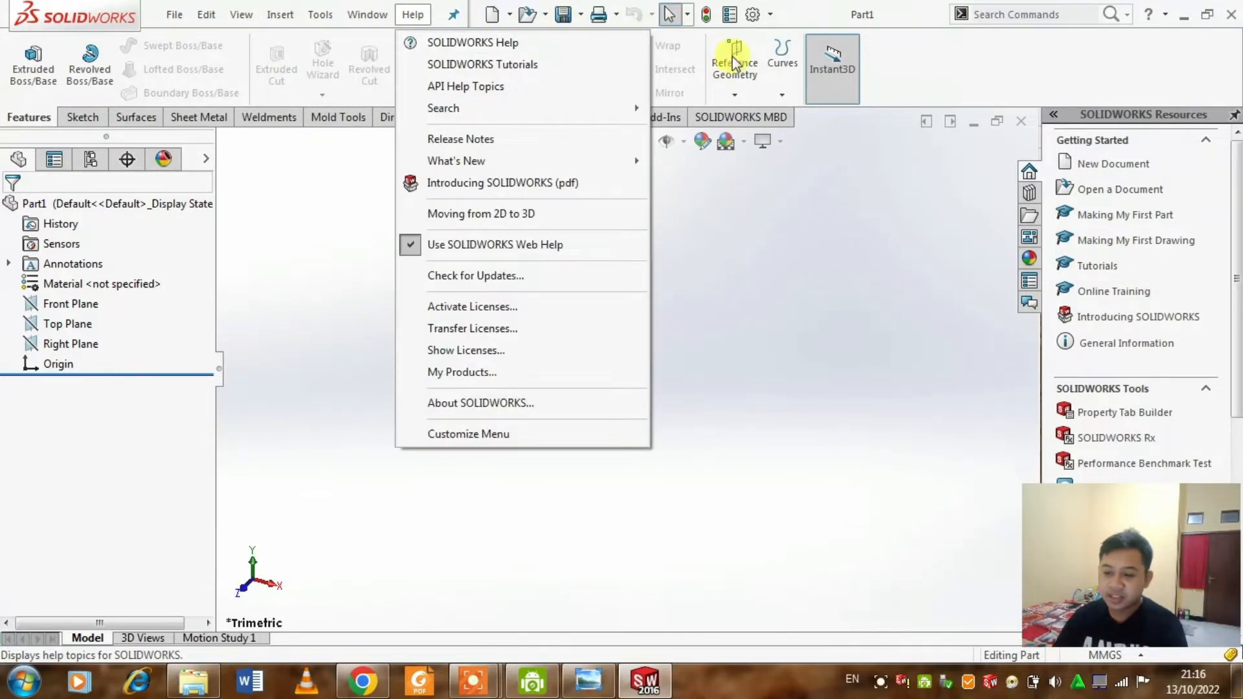
click(787, 259)
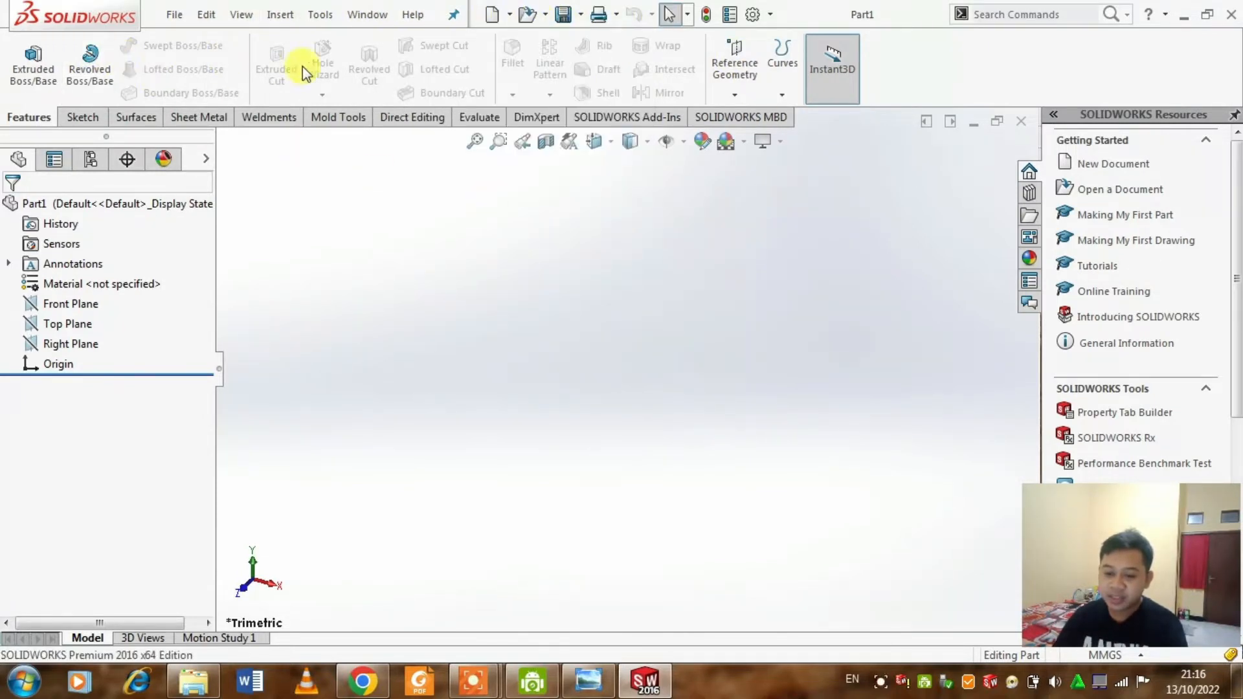
Look through the Sketch, Surfaces, Sheet Metal, Weldments and Mold Tools command sets and check which command sets can be shown.
click(72, 115)
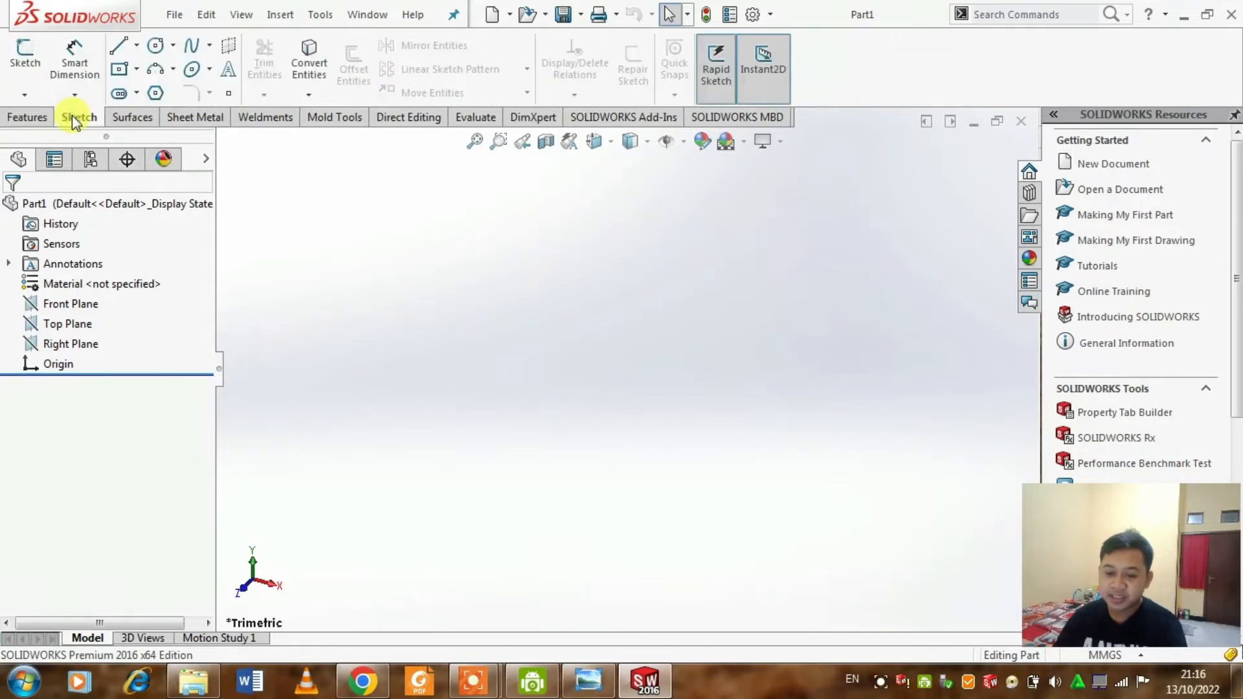
click(129, 118)
click(209, 119)
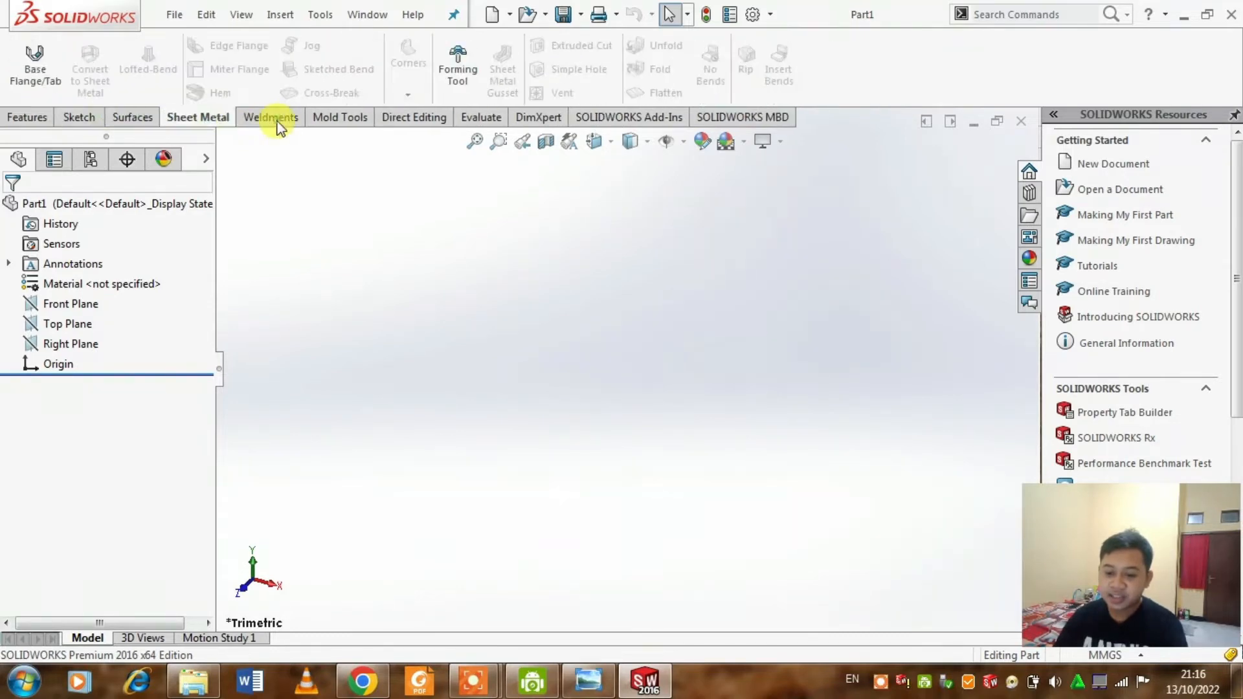
click(273, 119)
click(354, 125)
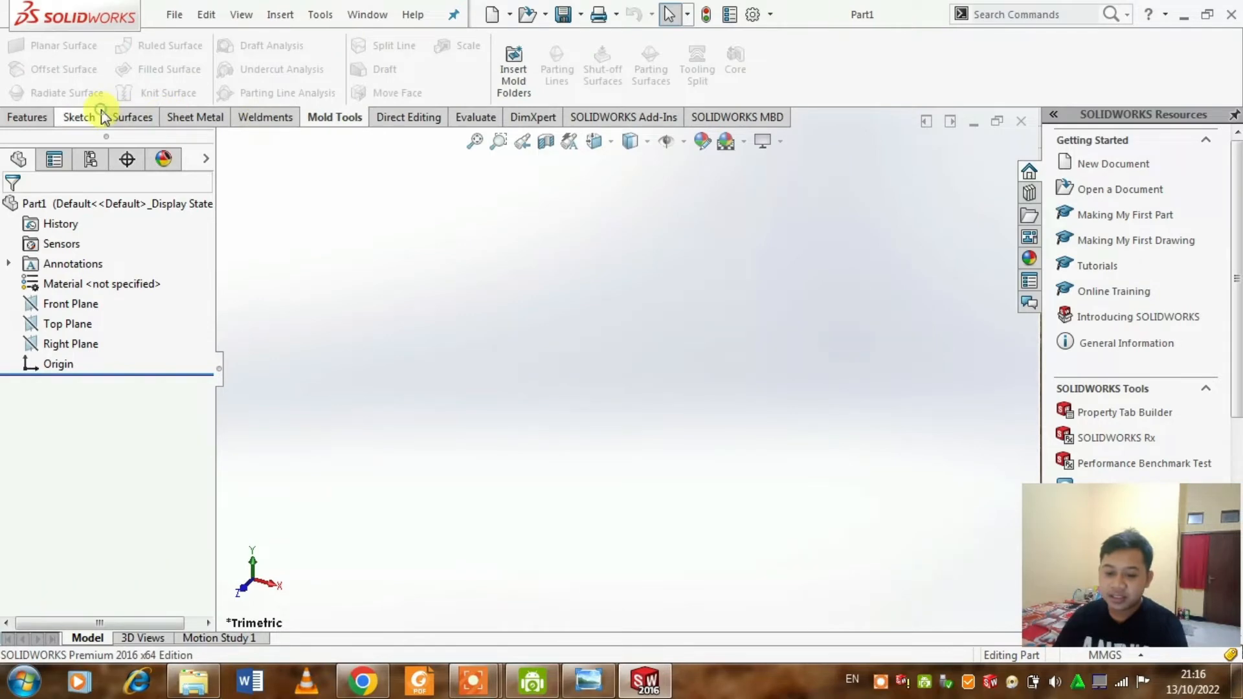
click(81, 117)
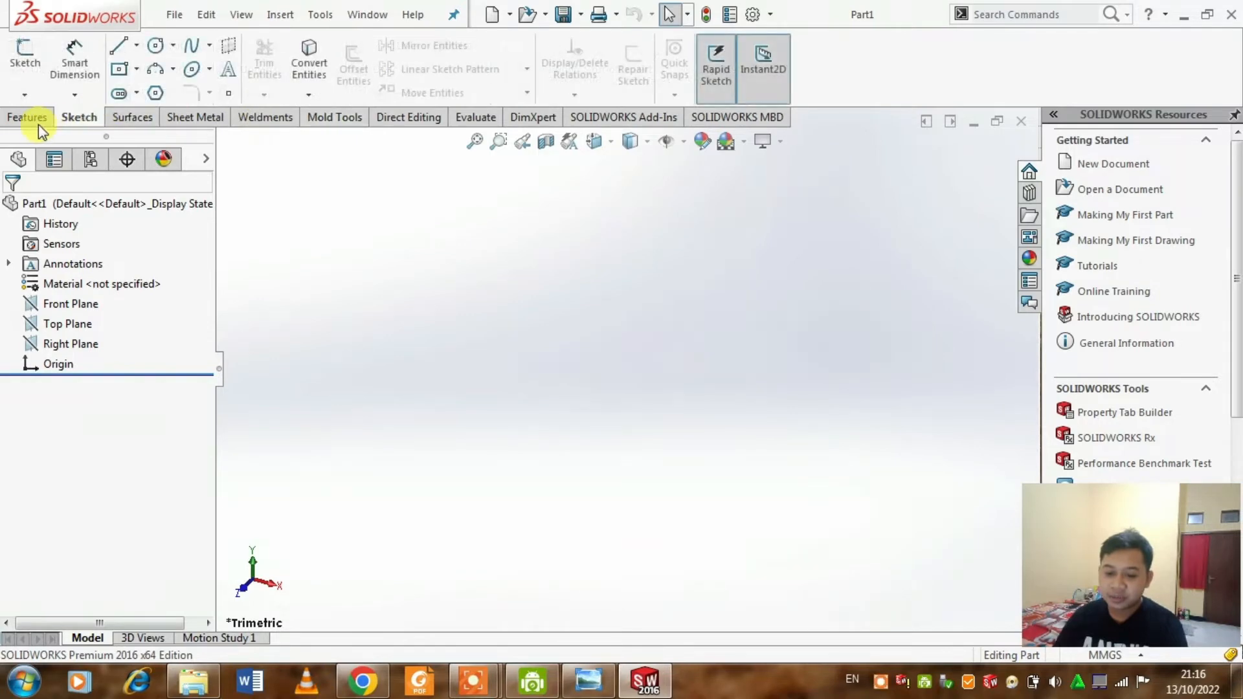
right_click(83, 121)
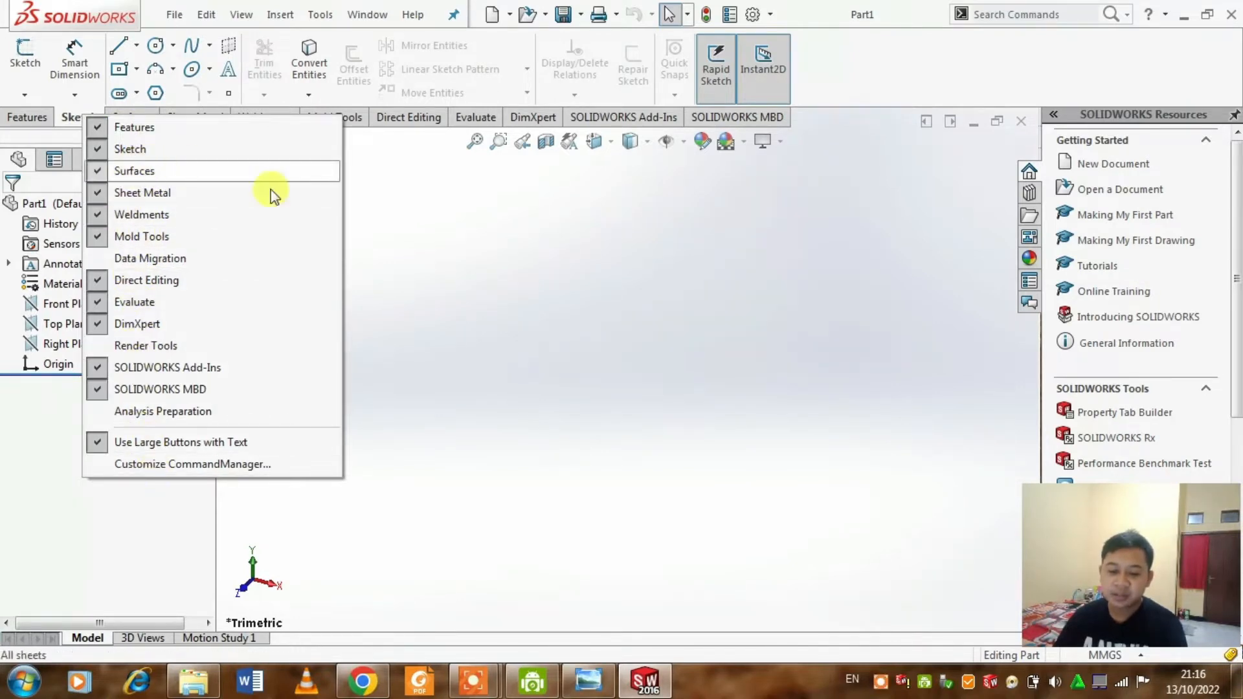
click(493, 282)
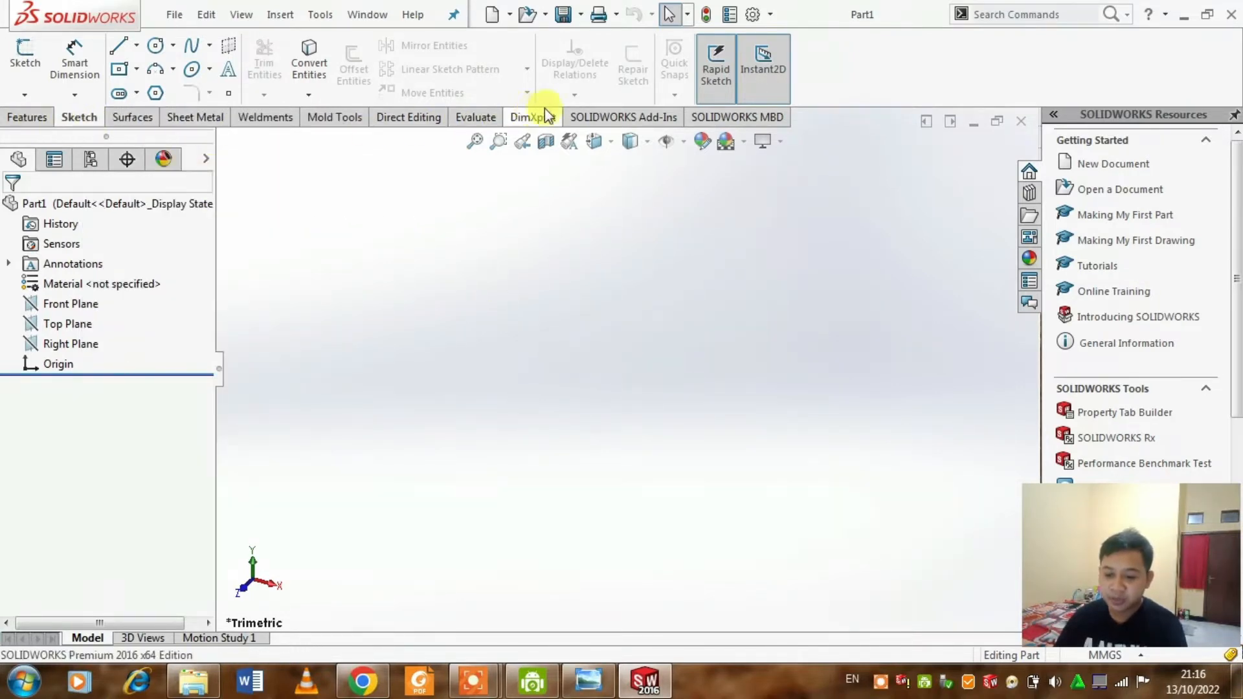
click(374, 264)
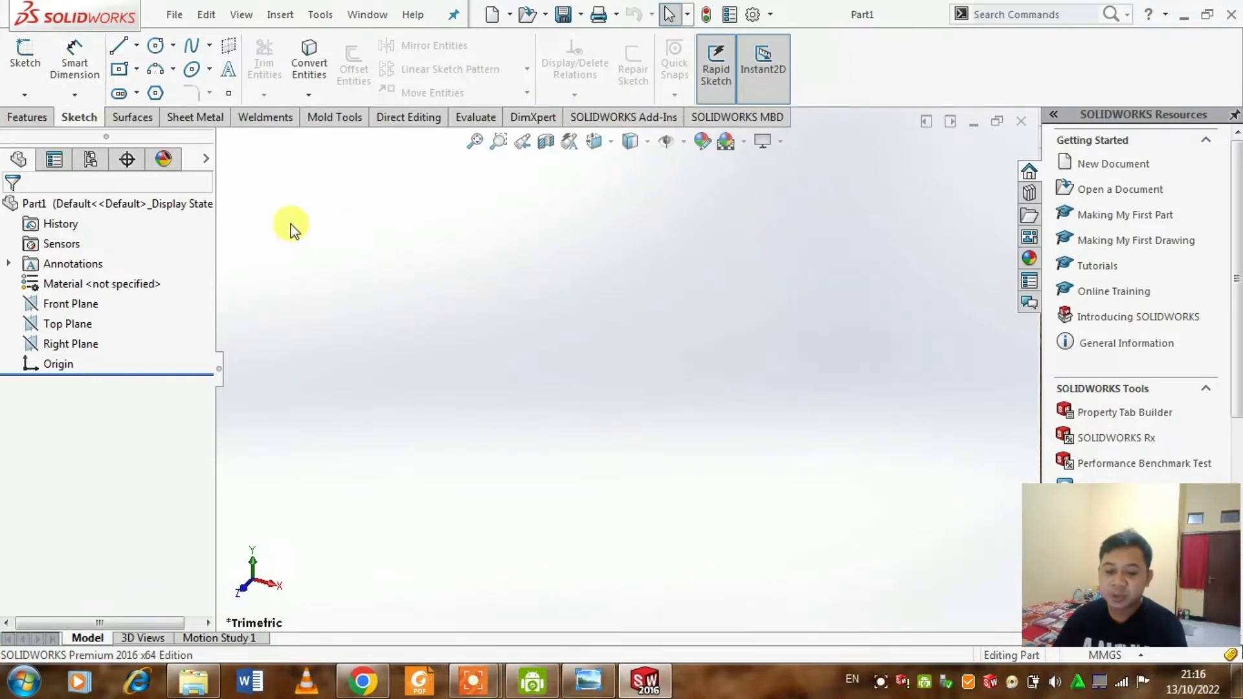
Examine the Features and Sketch tools, and glance over the Surfaces, Sheet Metal and SOLIDWORKS MBD command sets.
click(26, 117)
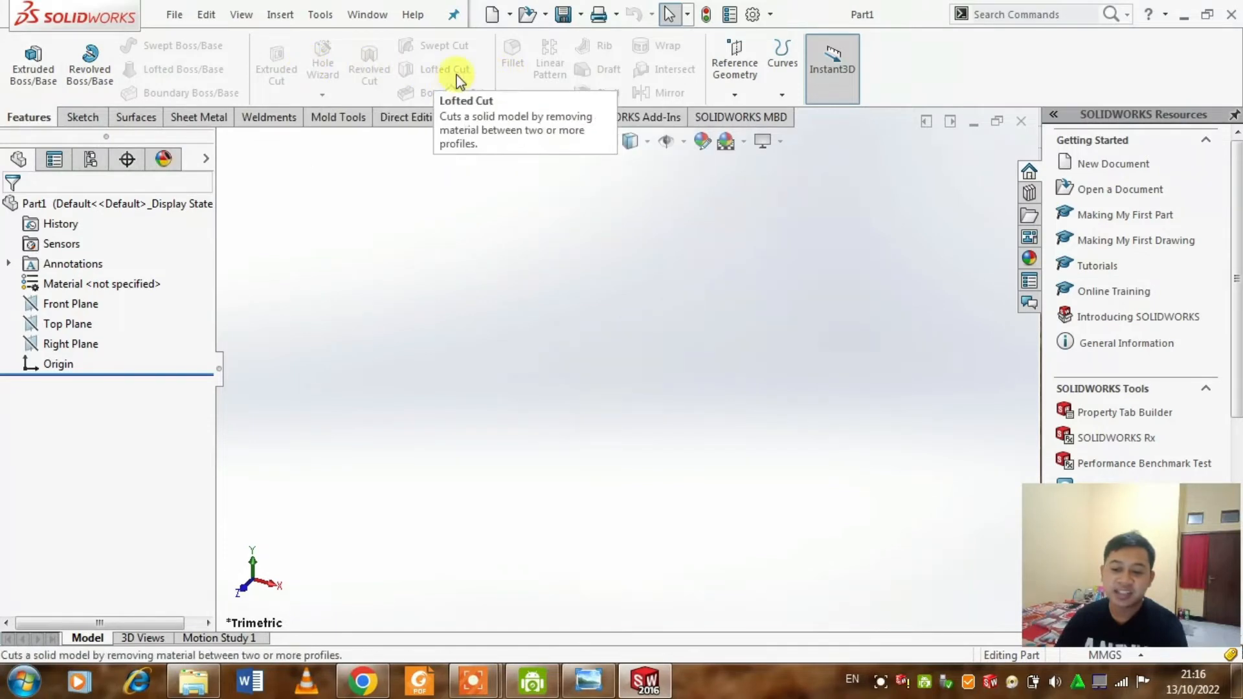
click(83, 118)
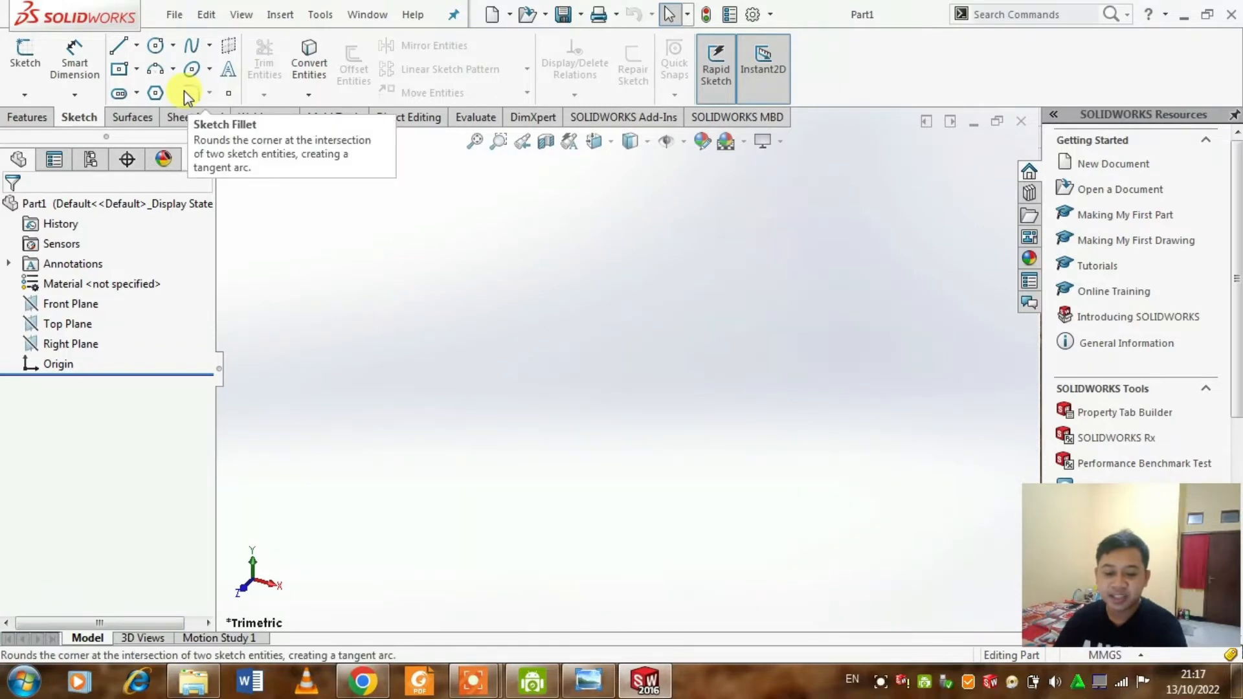
click(129, 117)
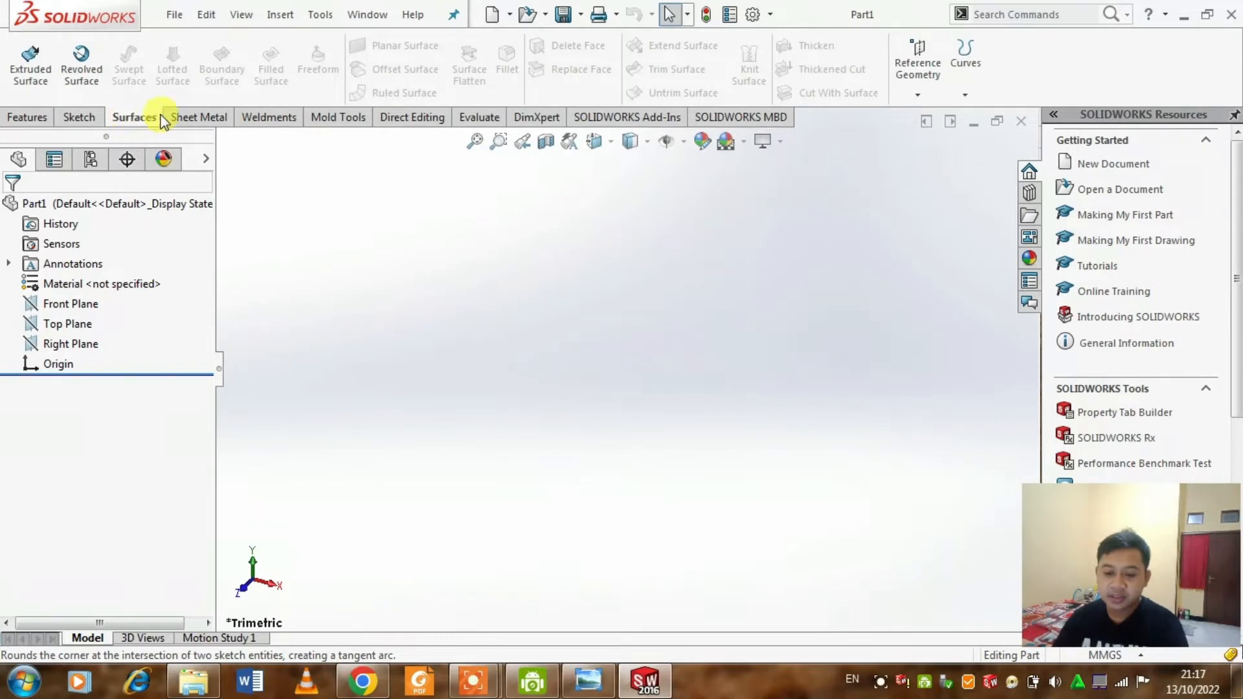
click(185, 117)
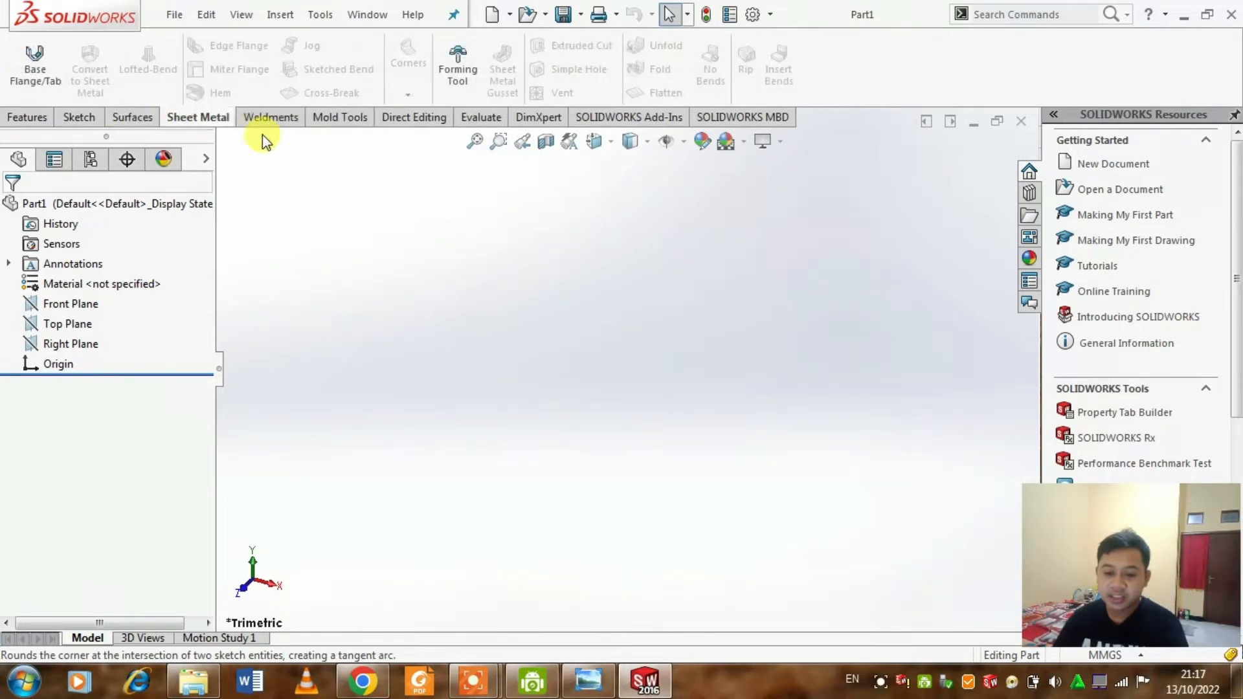
click(725, 121)
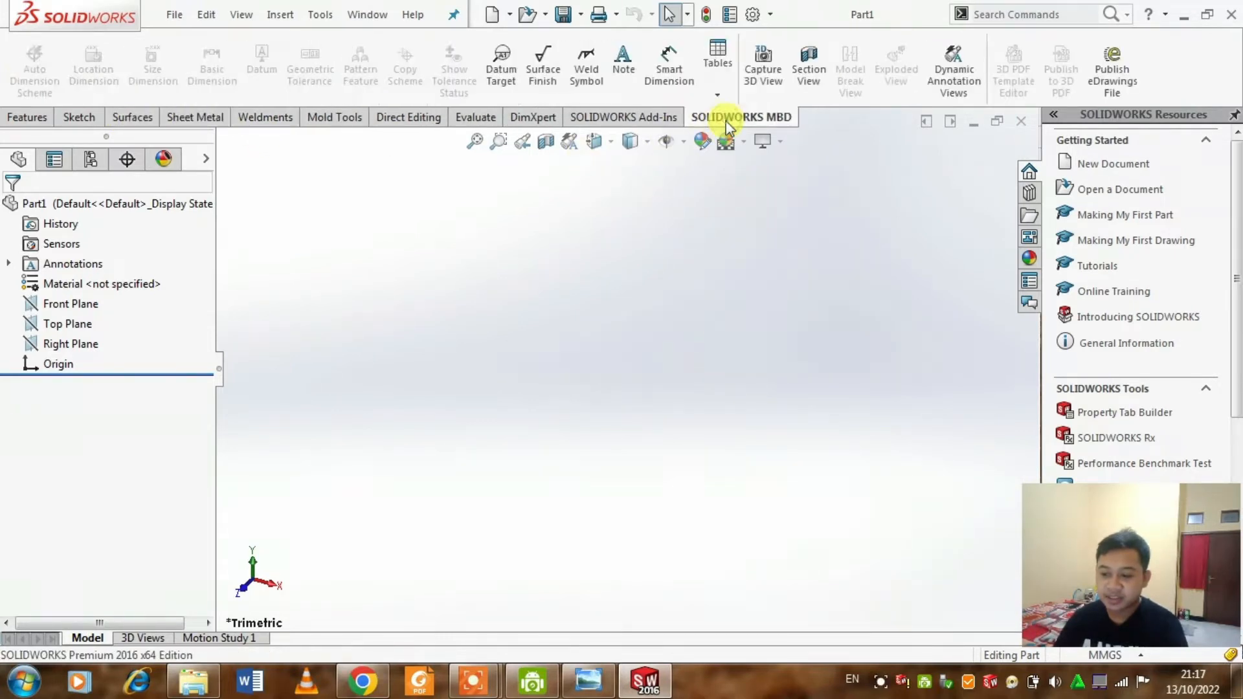
click(31, 118)
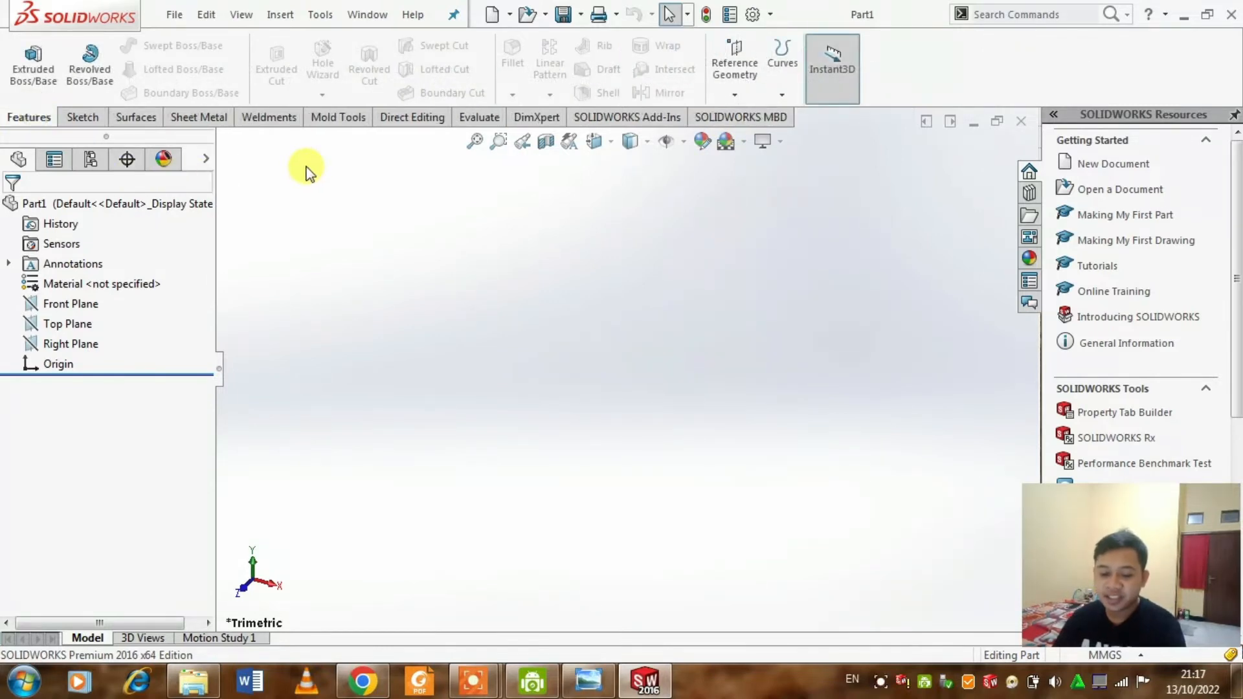
click(83, 119)
click(31, 117)
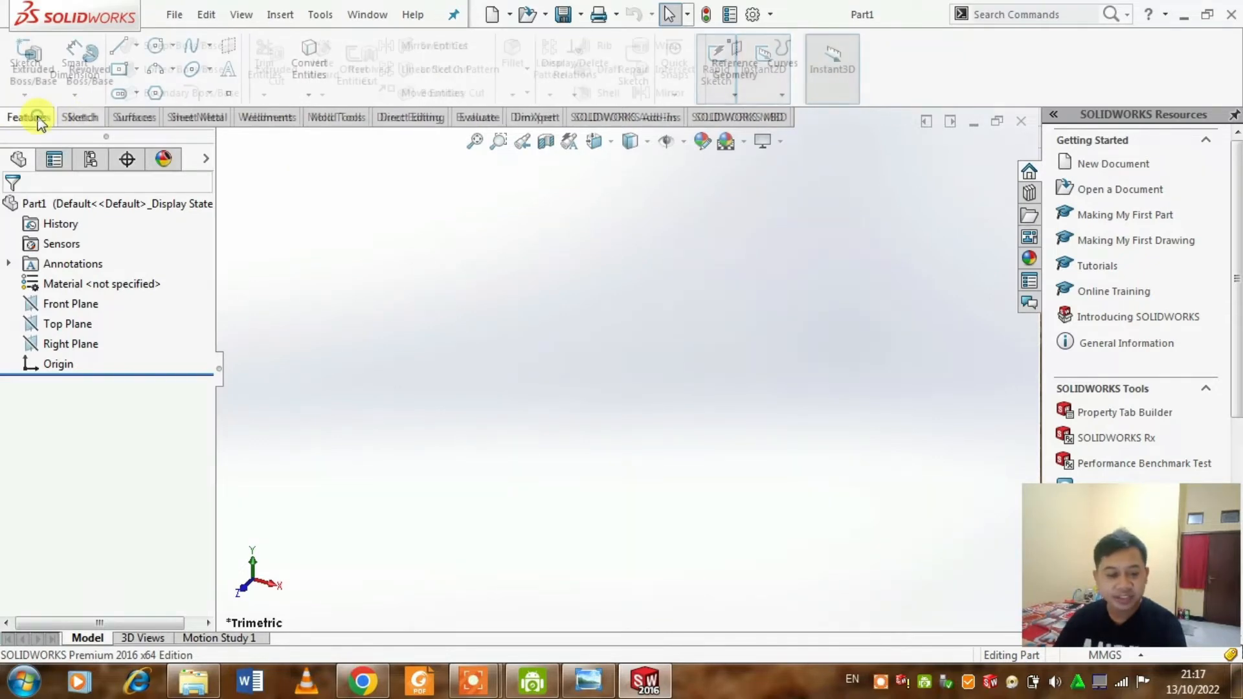
Compare the Features and Sketch tools, and look through the Sheet Metal, Weldments, Mold Tools and Direct Editing command sets.
click(86, 119)
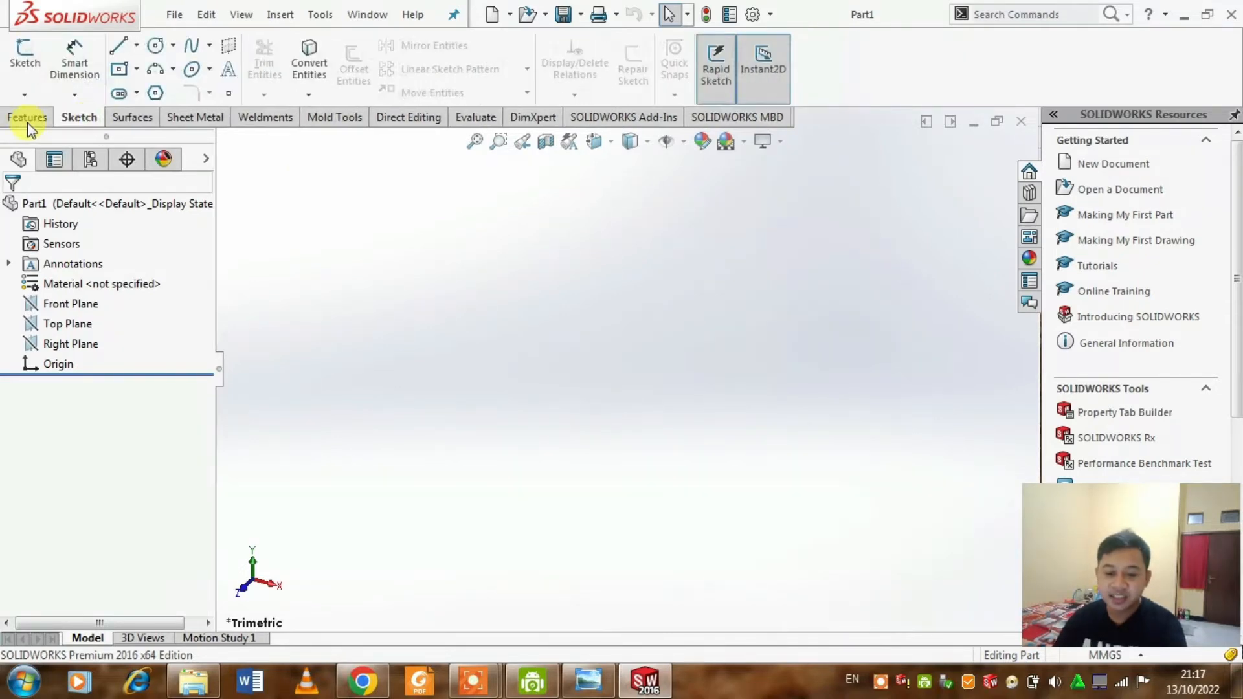
click(27, 122)
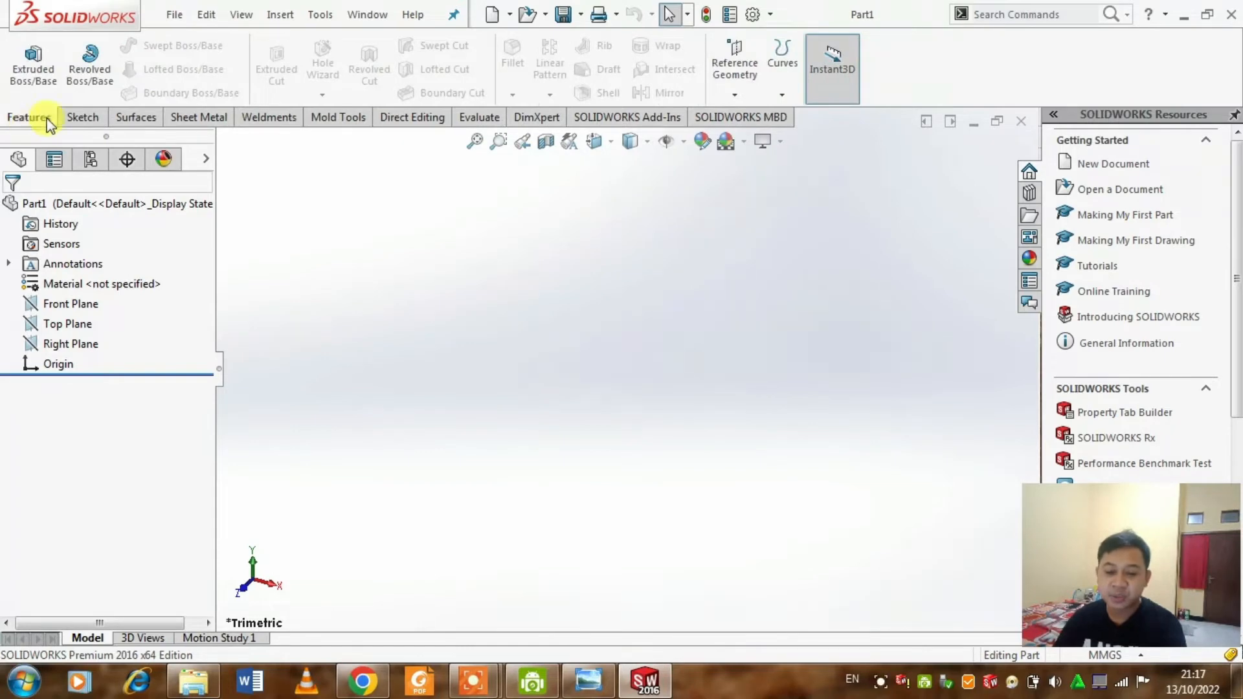
click(90, 118)
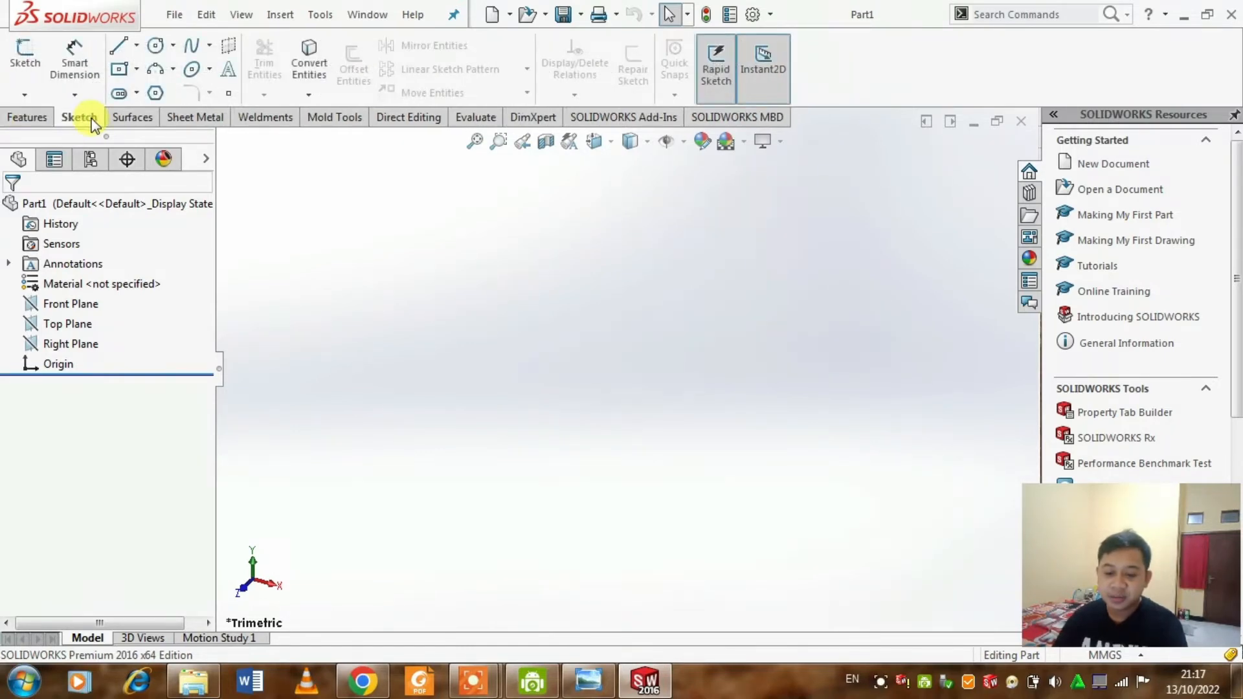
click(190, 125)
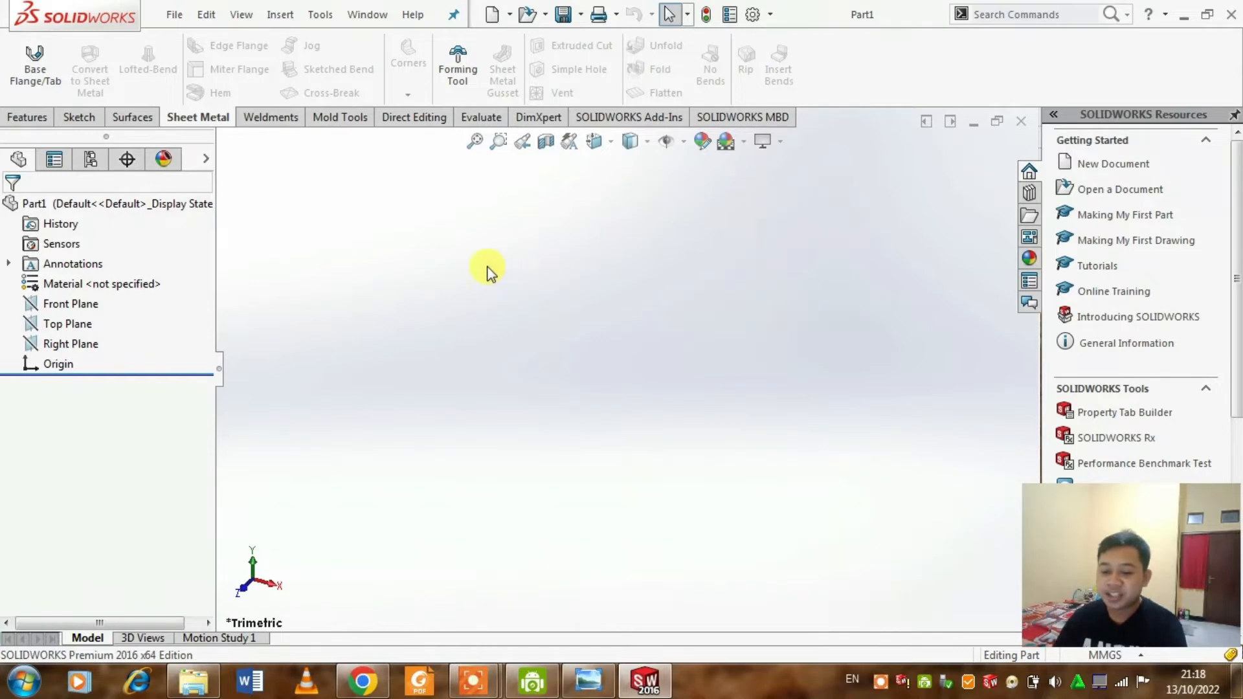
click(272, 118)
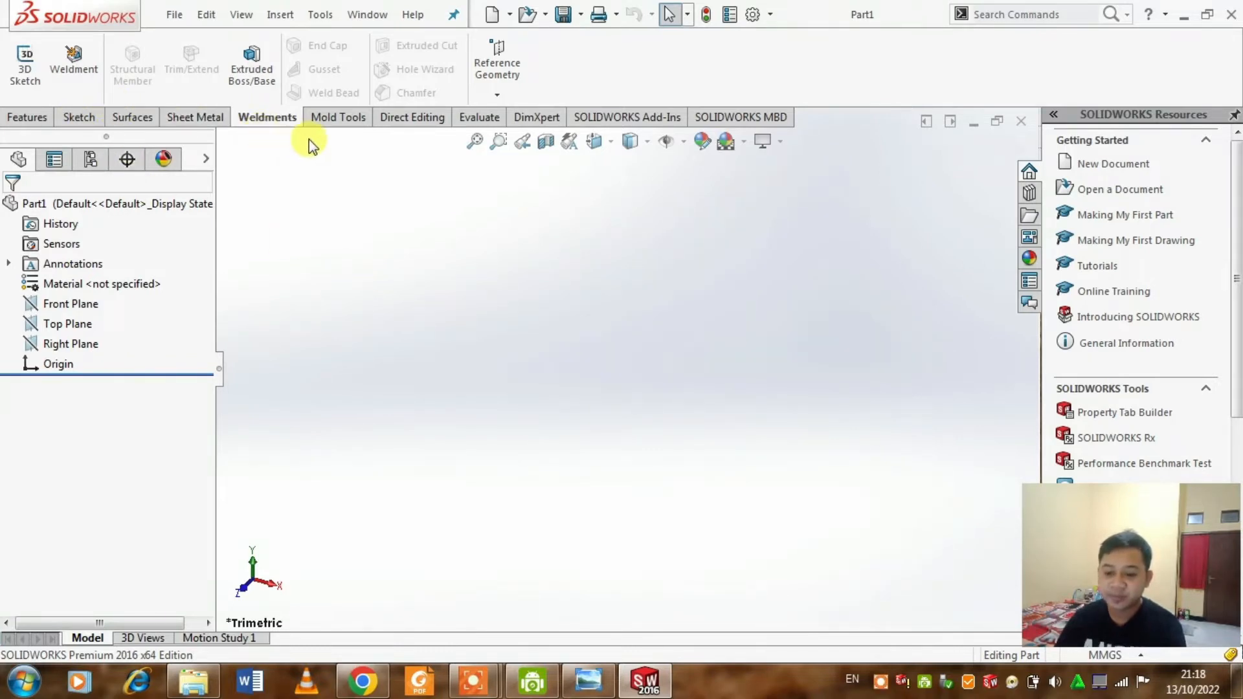
click(363, 119)
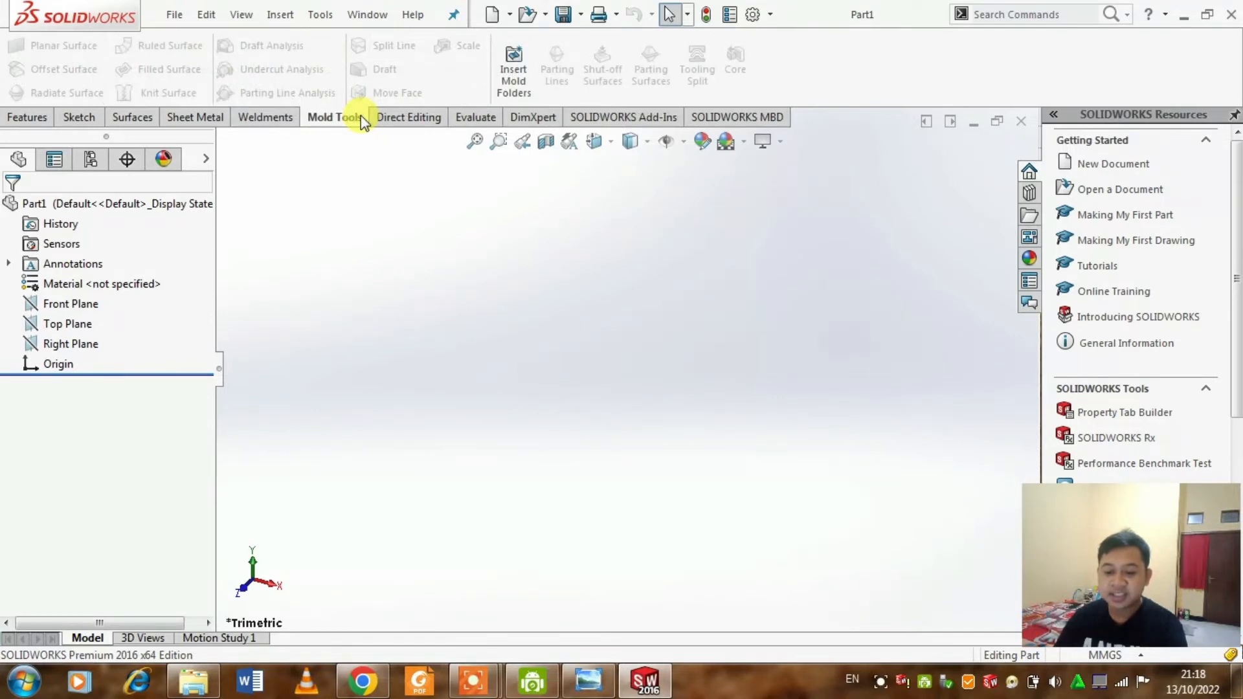
click(406, 122)
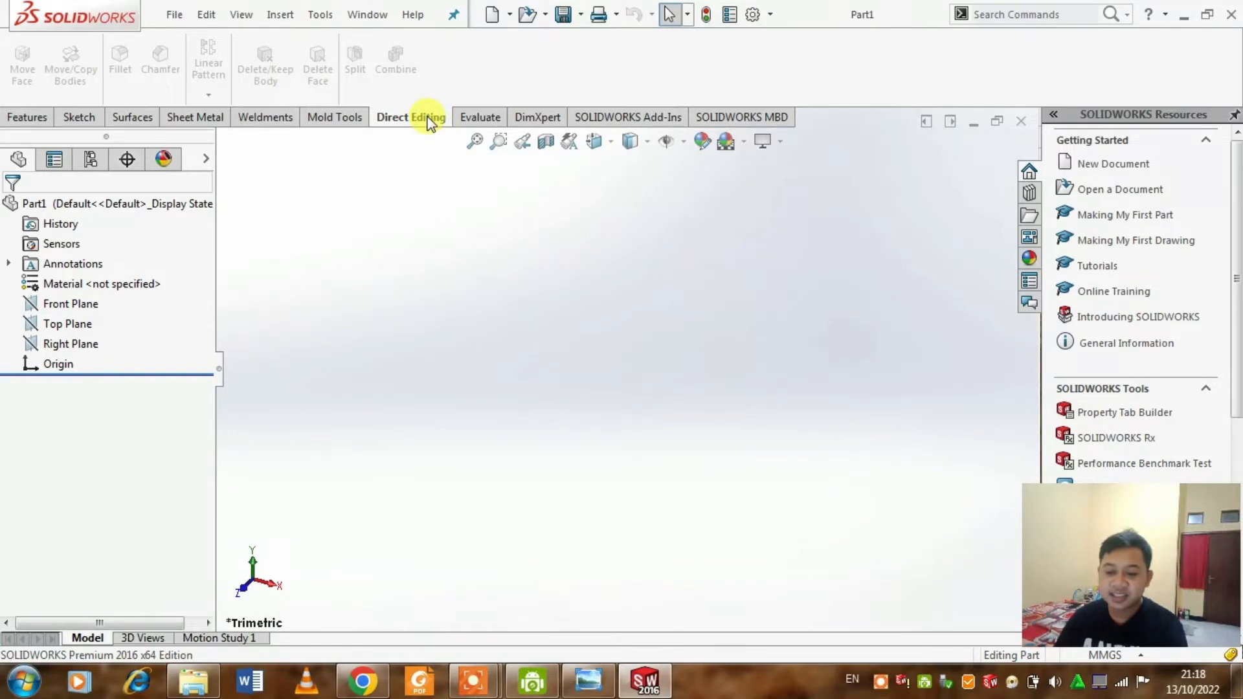
Revisit the Features and Direct Editing tools, and review the Evaluate, DimXpert, SOLIDWORKS Add-Ins and SOLIDWORKS MBD command sets.
click(27, 121)
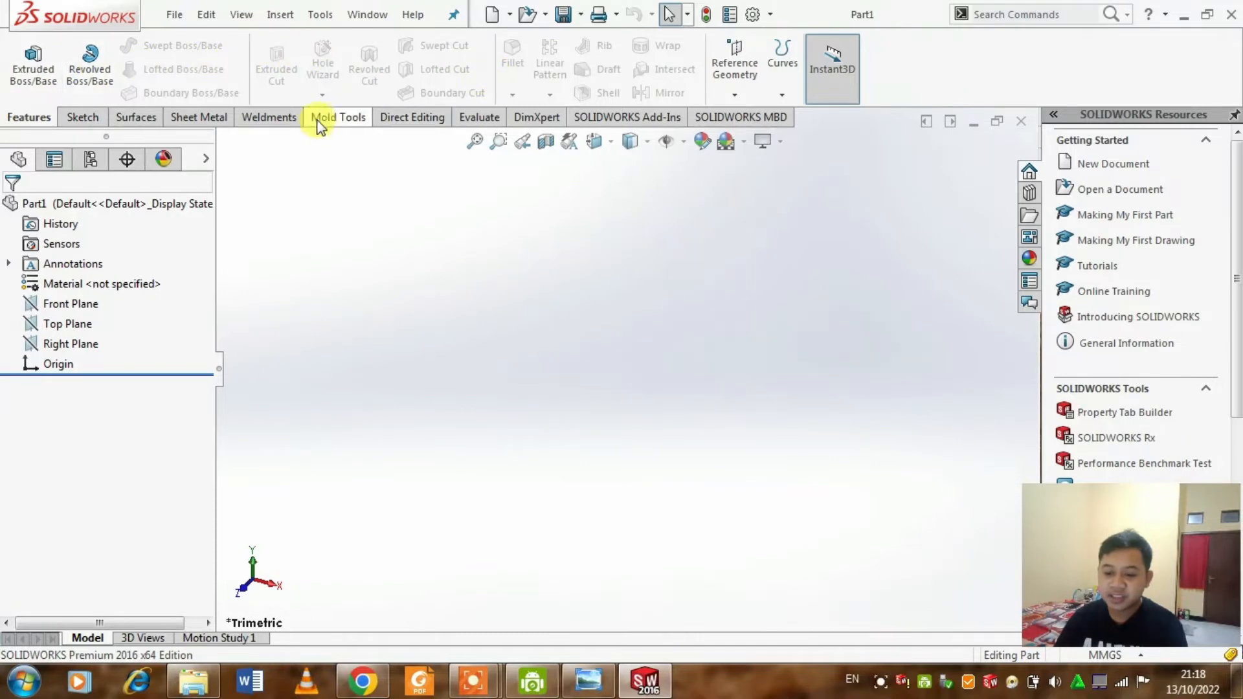
click(385, 121)
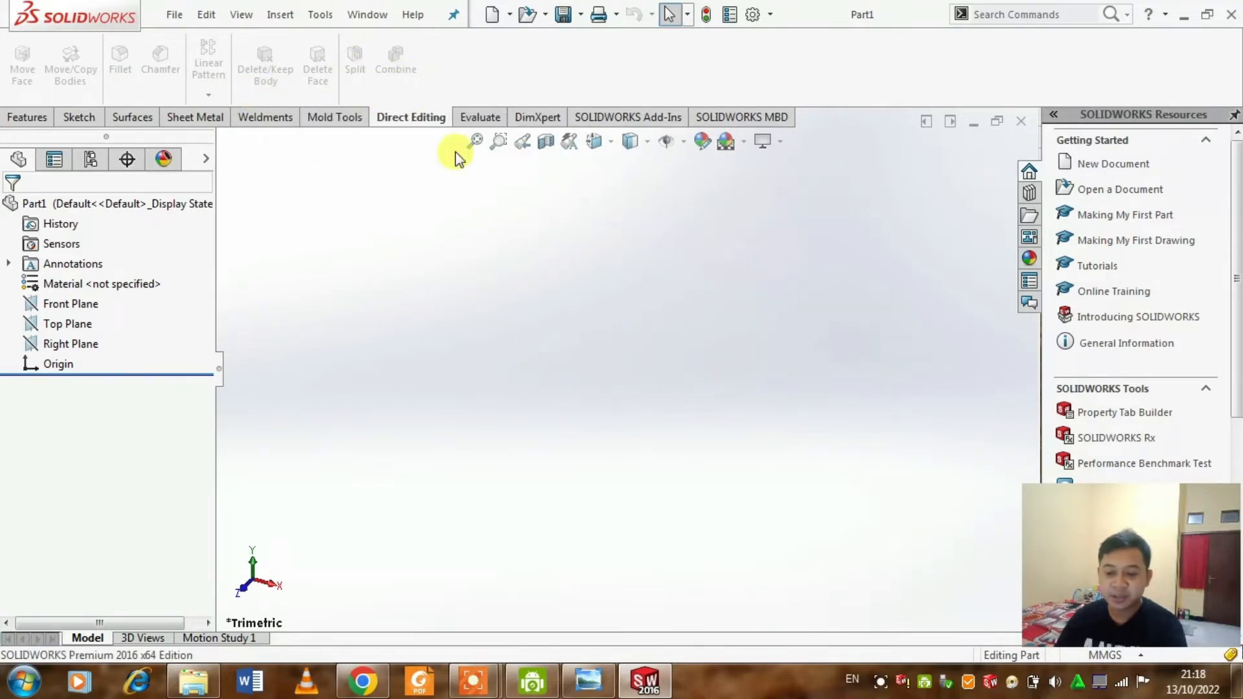
click(478, 117)
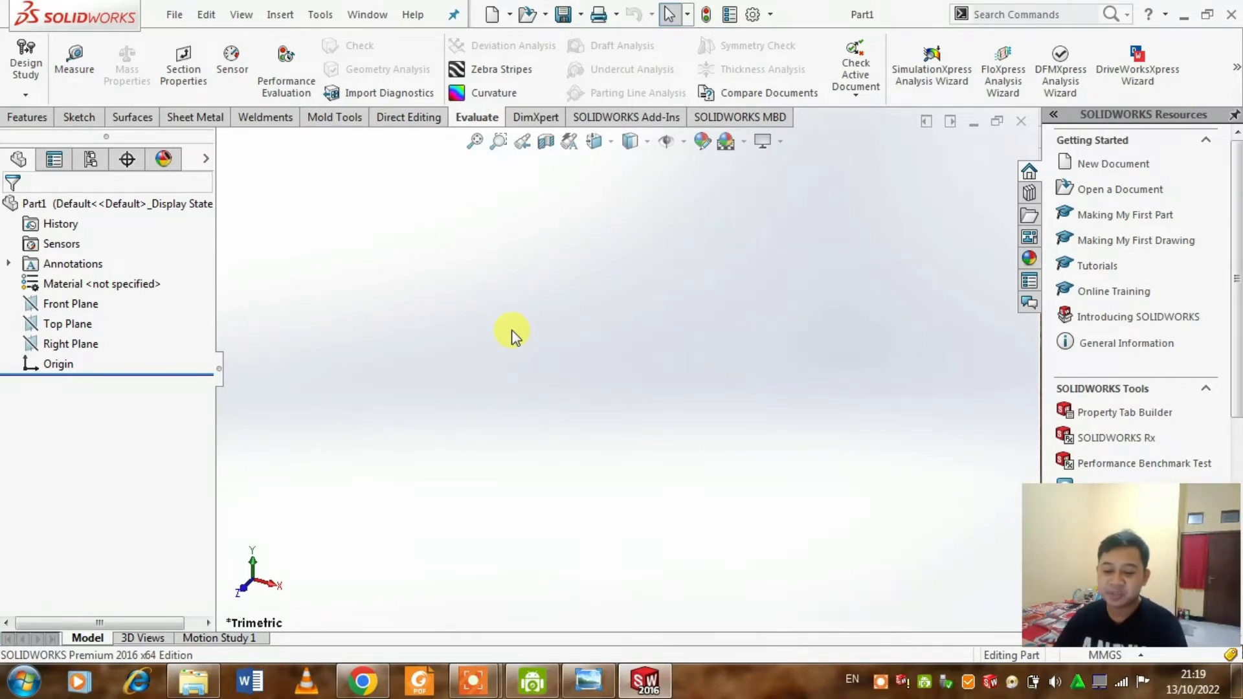
click(536, 118)
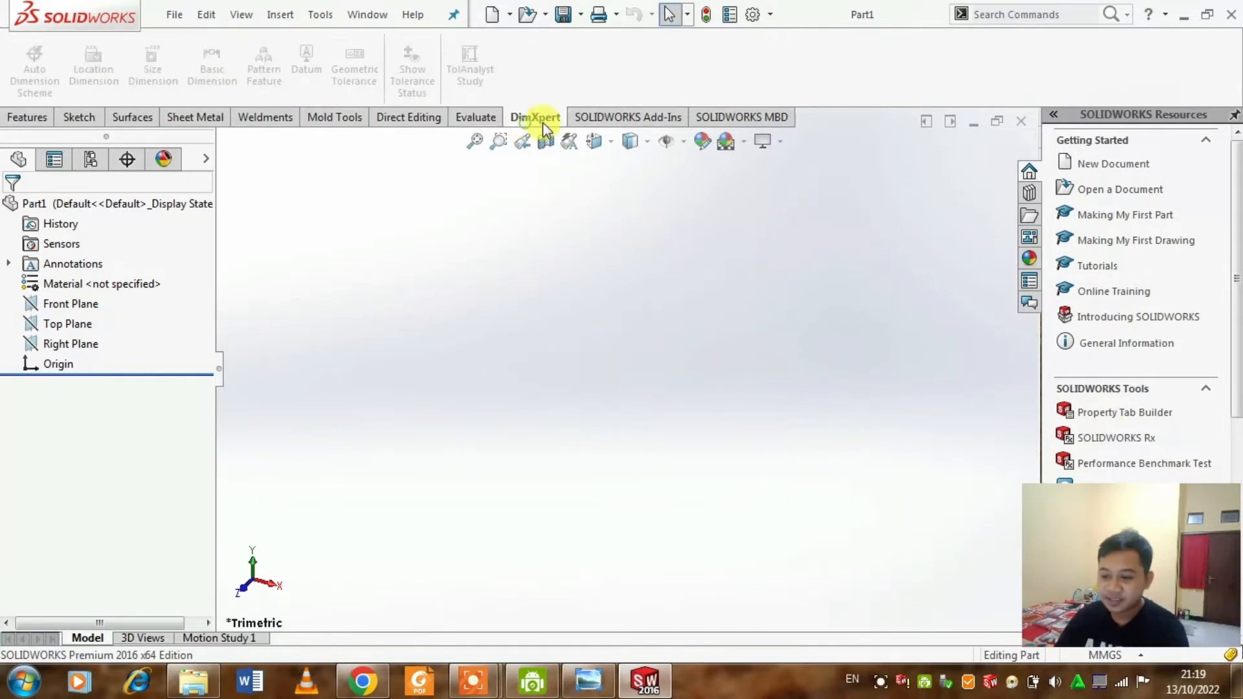
click(651, 117)
click(698, 121)
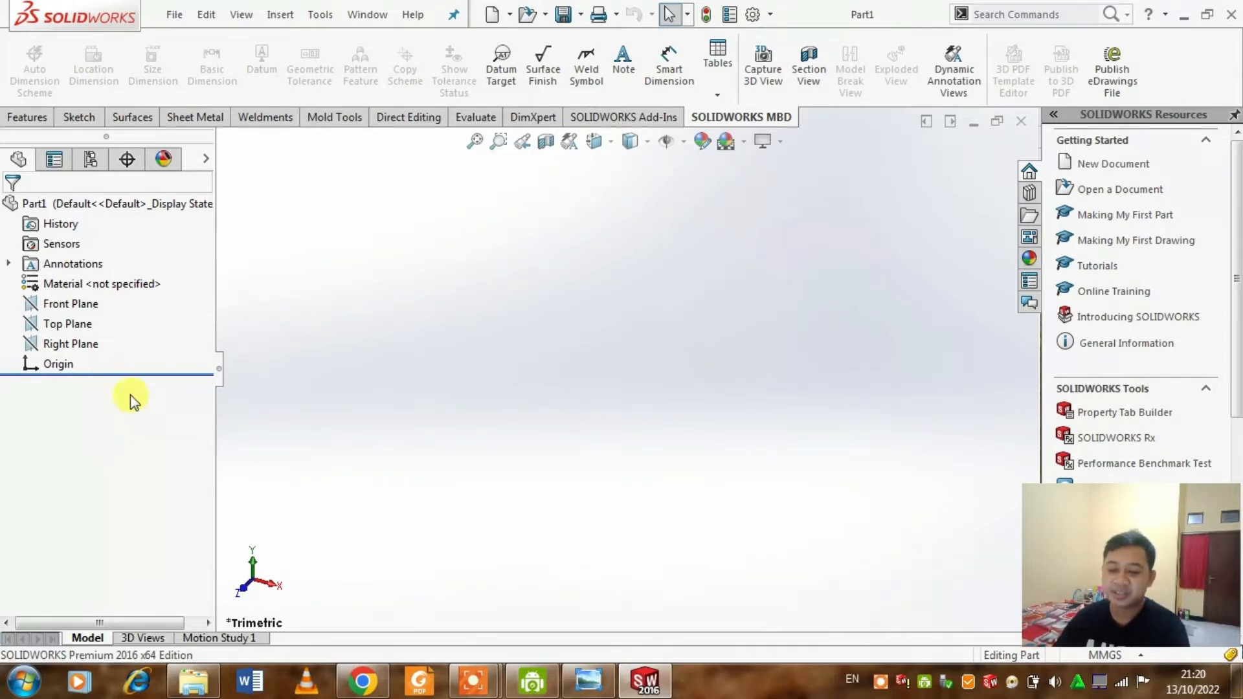
Look through the options for hiding or showing item types and the display style options of the view.
click(684, 142)
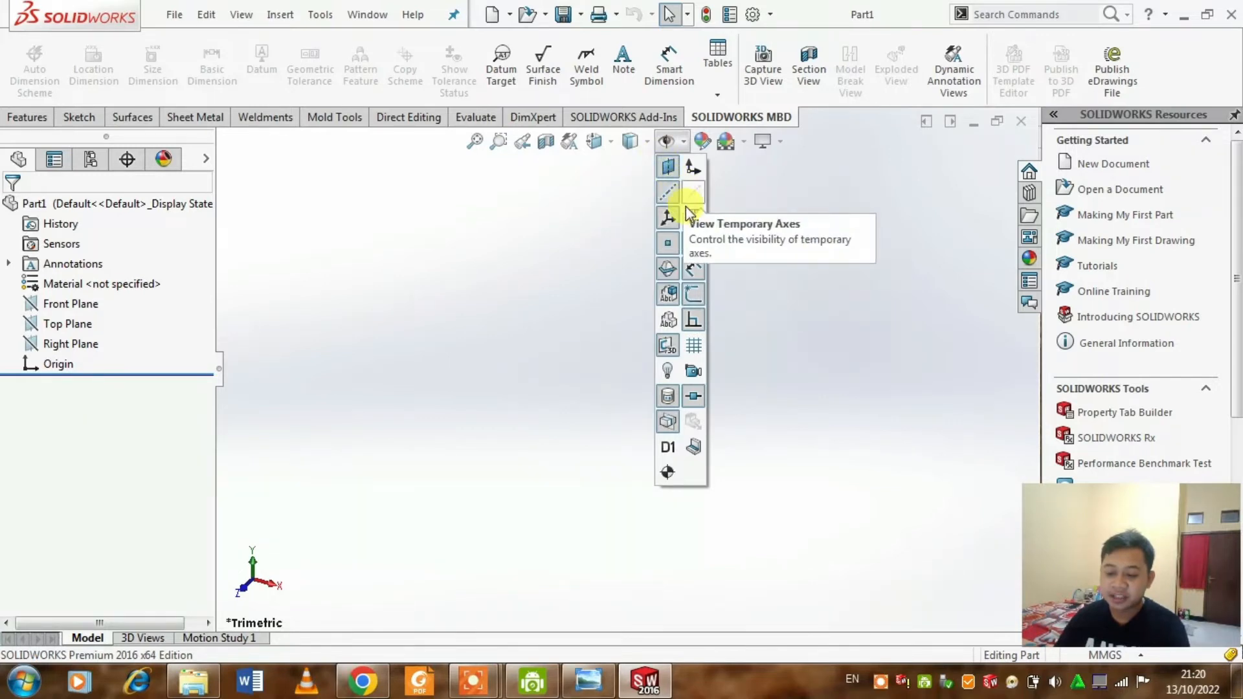
click(604, 240)
click(649, 142)
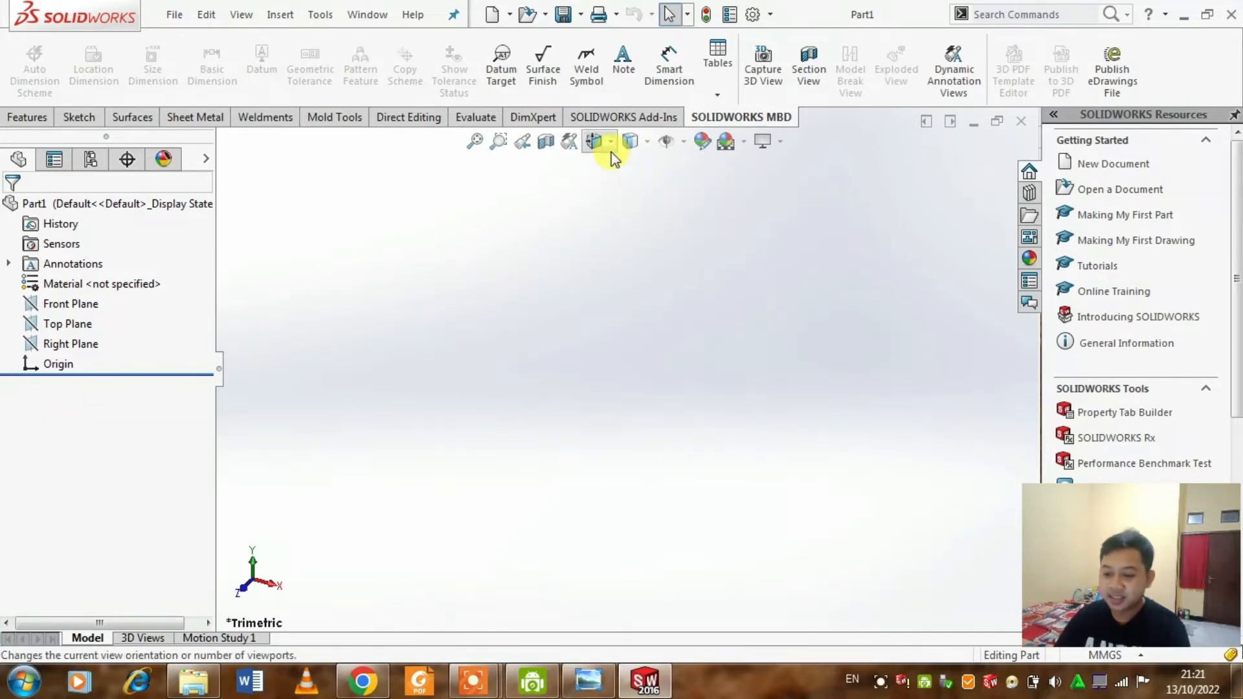
Use the view selector cube to switch the empty part to the Right view and to the Isometric view.
click(610, 143)
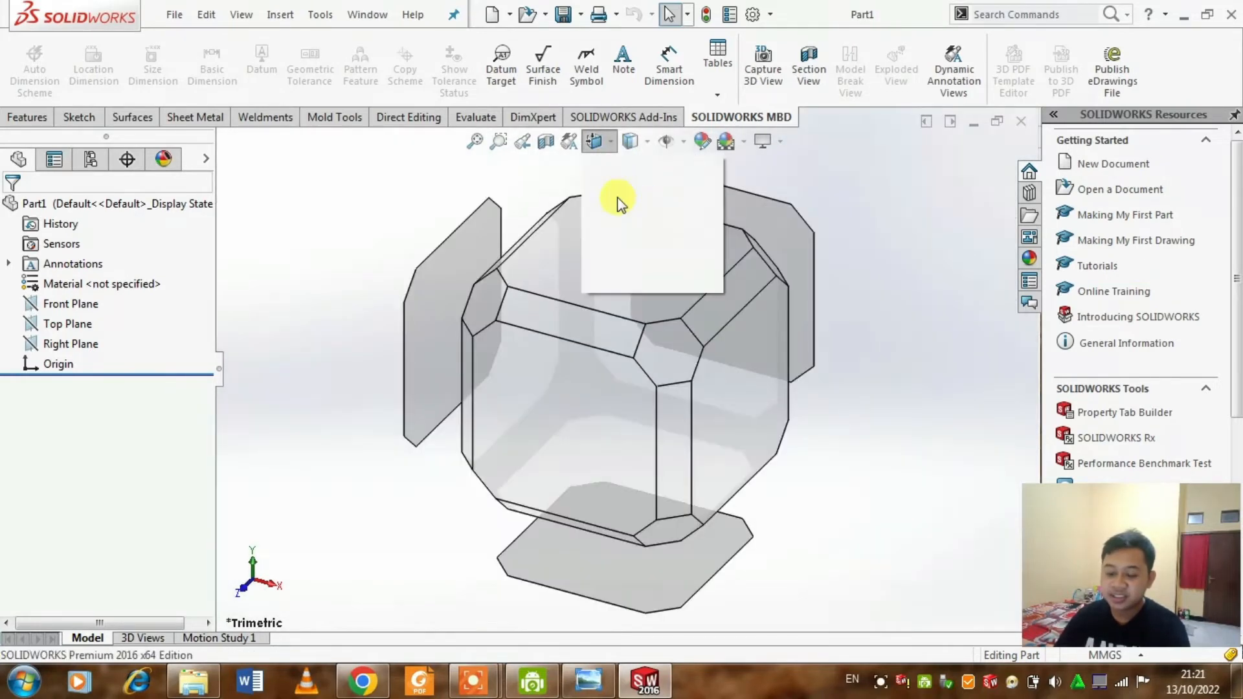
mouse_move(563, 330)
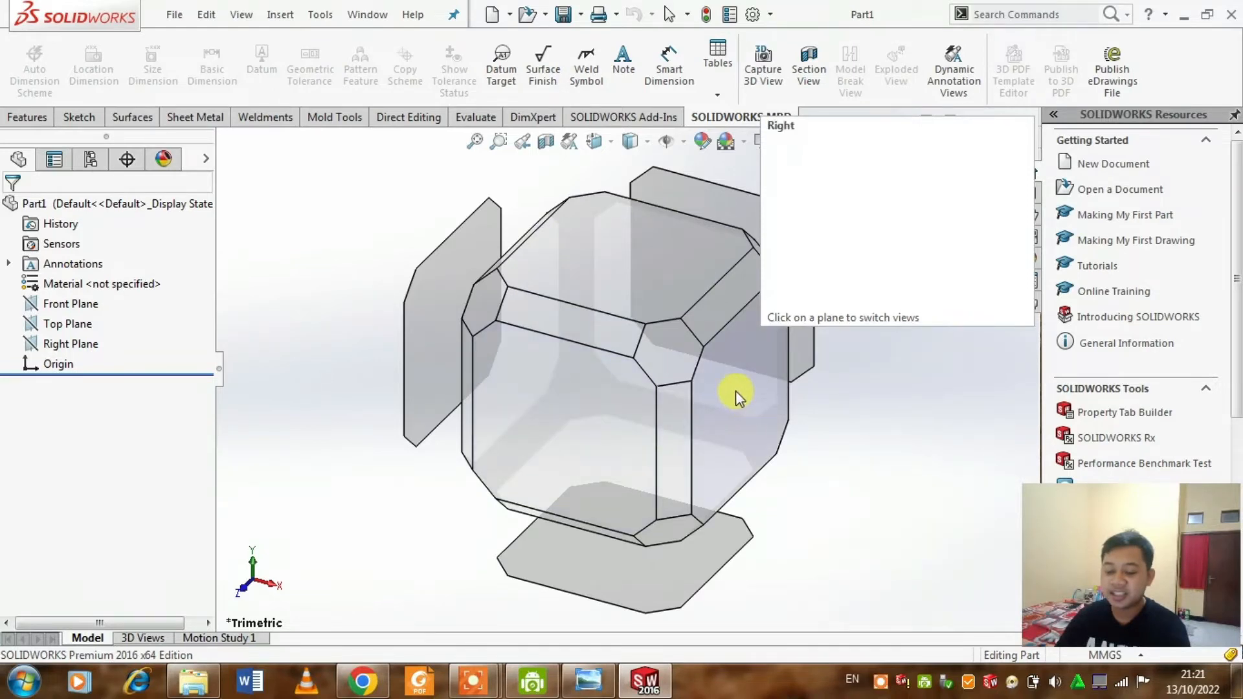
click(731, 403)
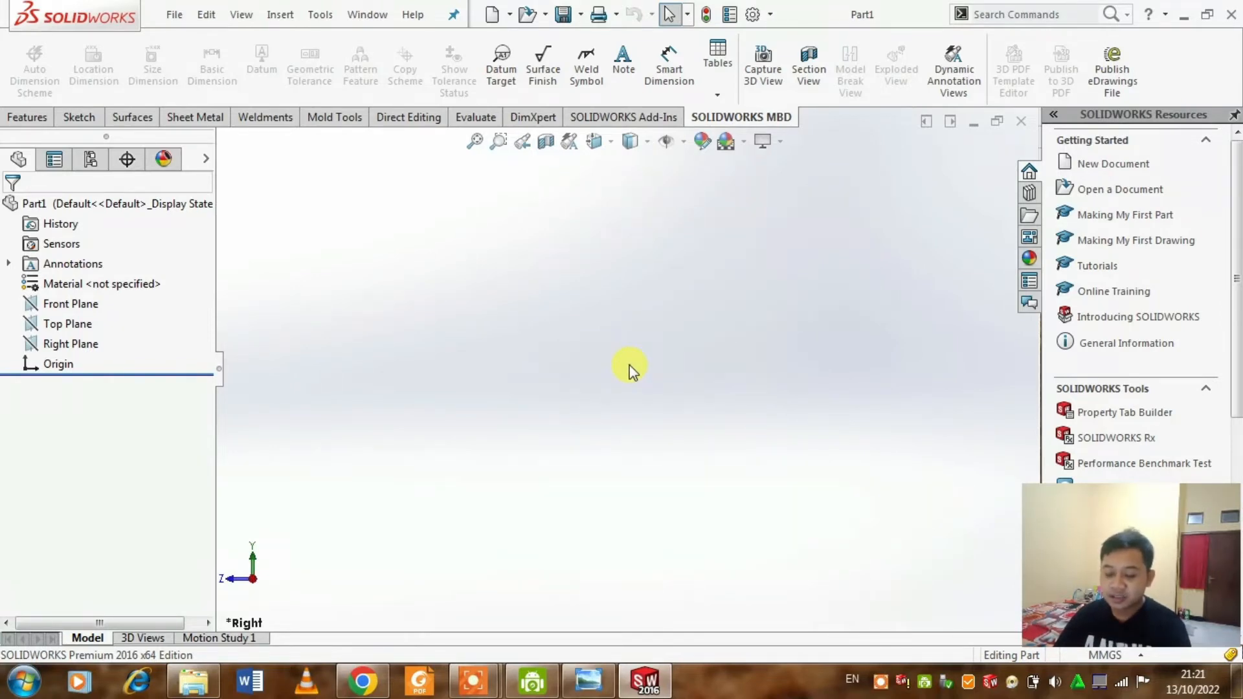
key(space)
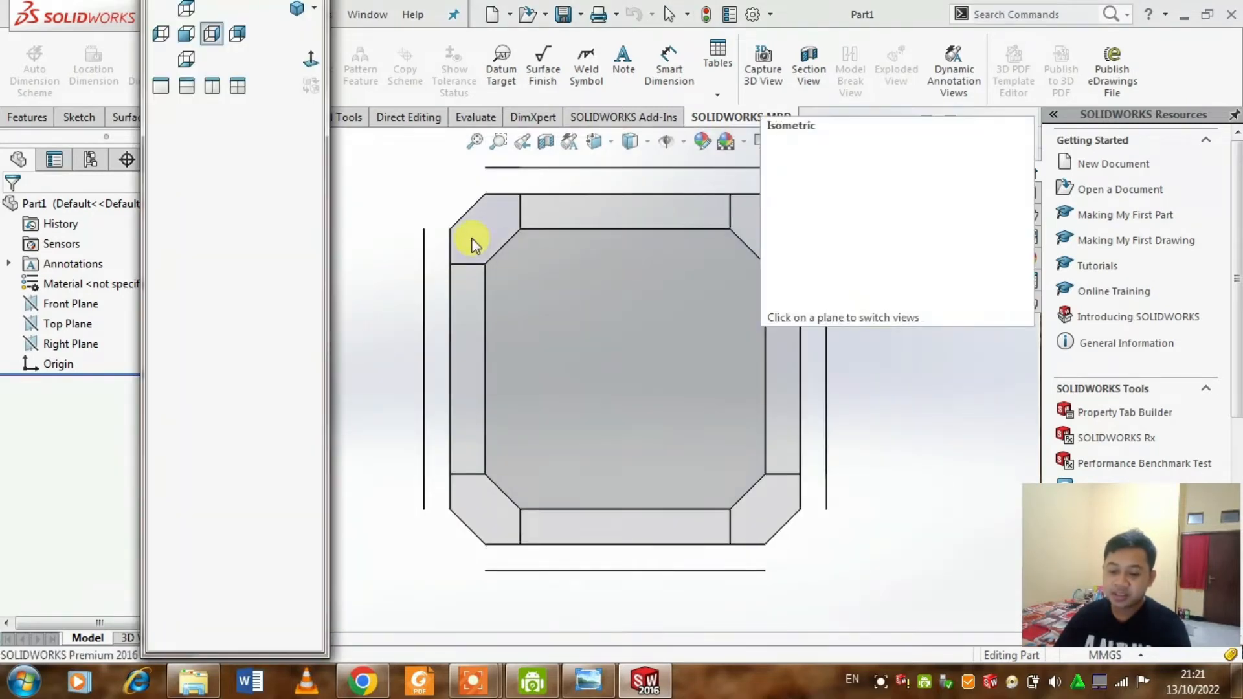
click(473, 242)
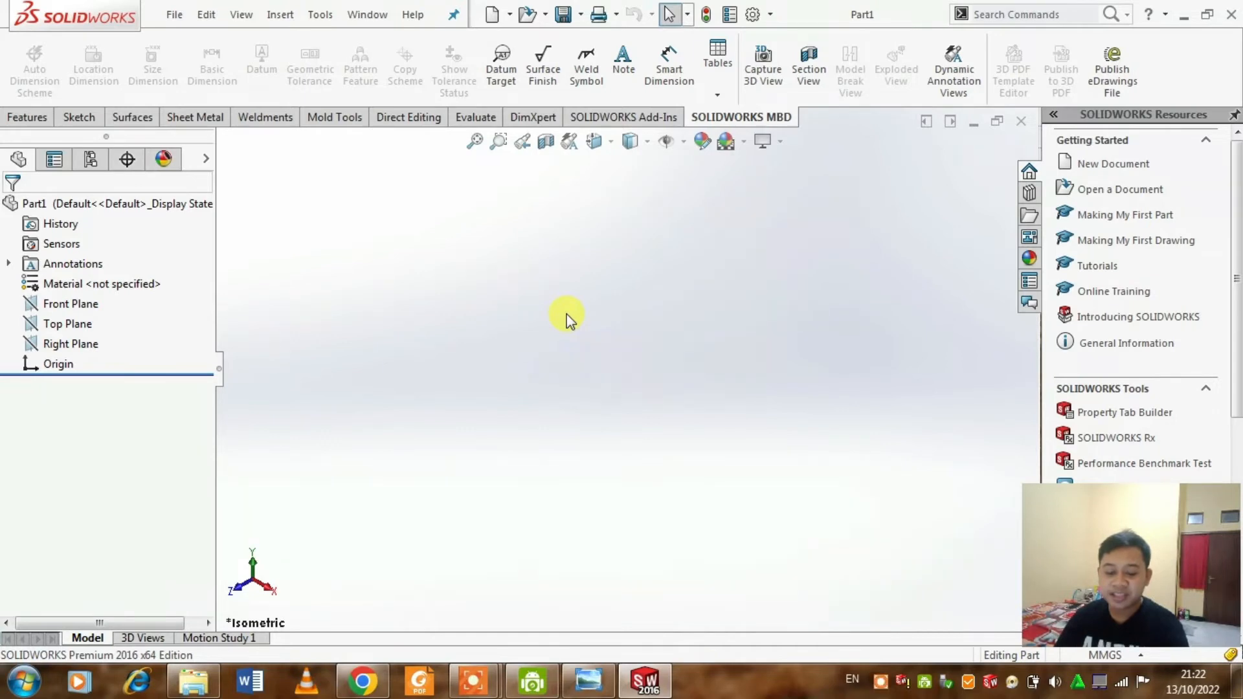
Sketch a horizontal centerpoint straight slot on the Top Plane, centred on the origin, about 152 mm between arc centres and 111 mm wide.
click(27, 119)
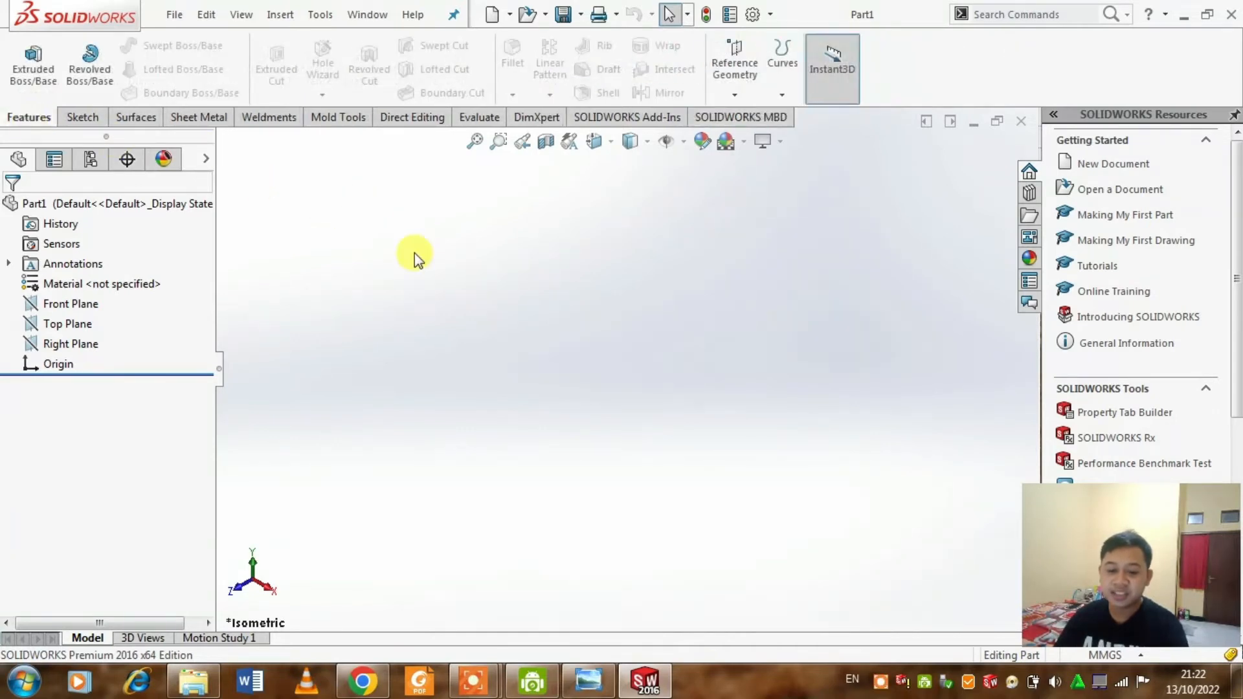
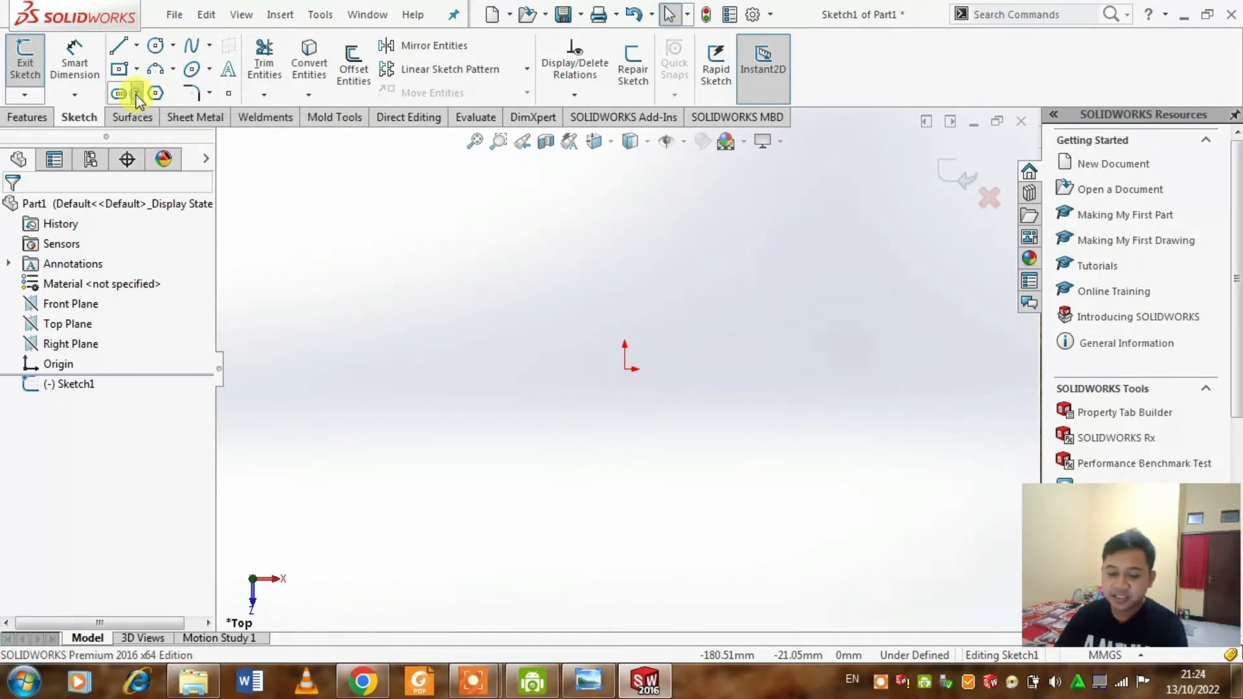
click(137, 96)
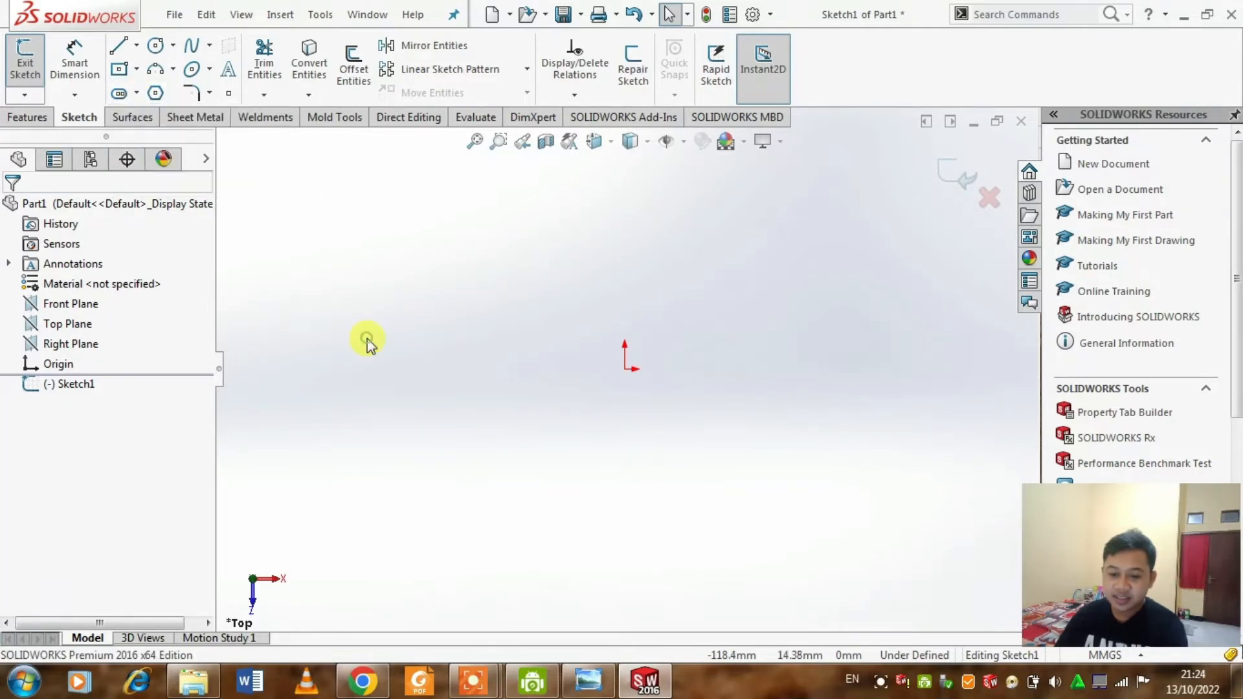
click(120, 95)
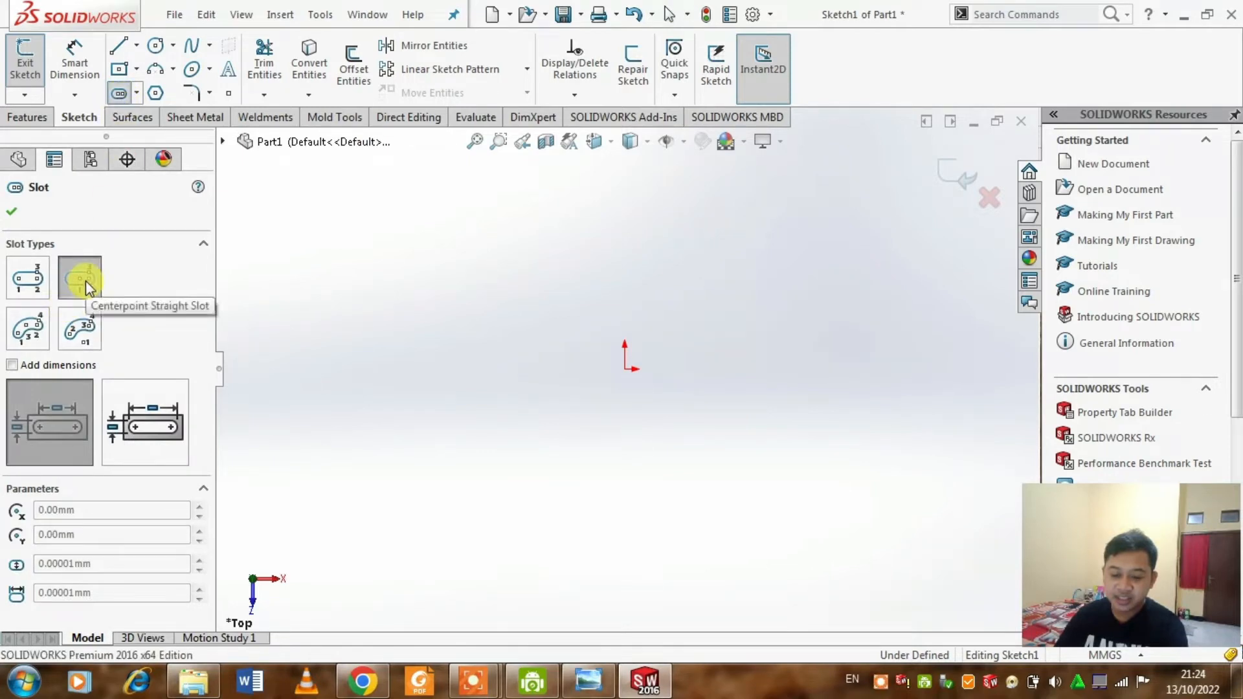
click(627, 370)
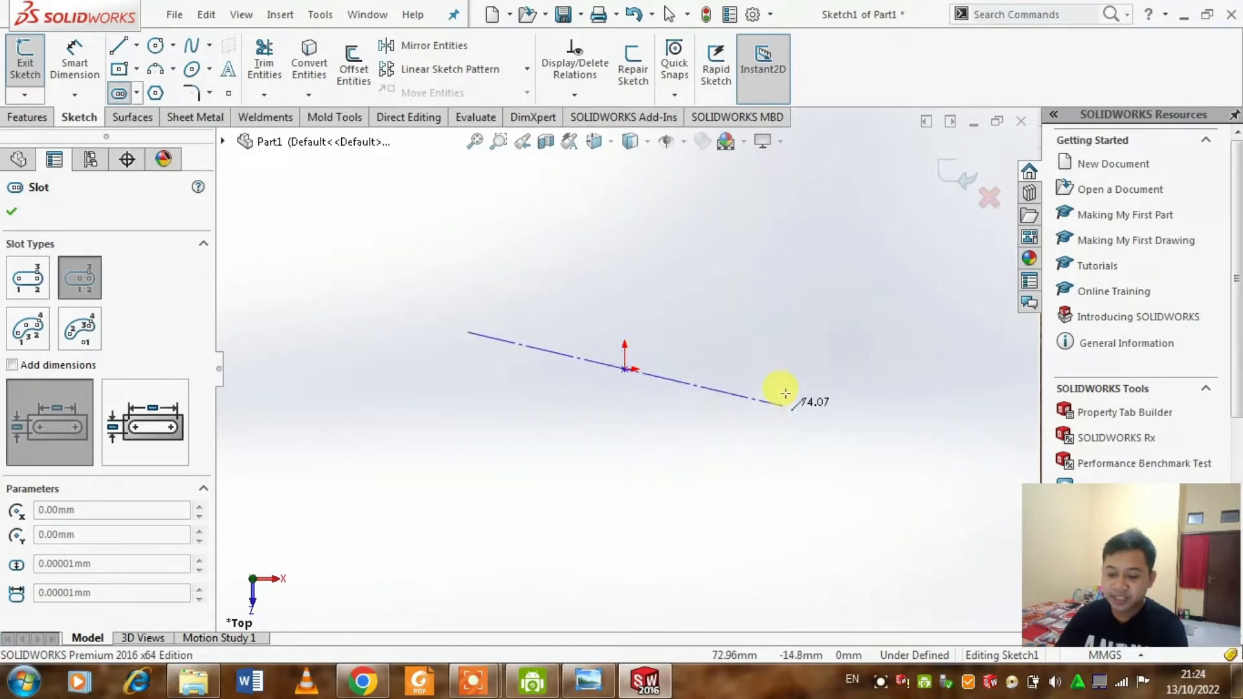
click(791, 371)
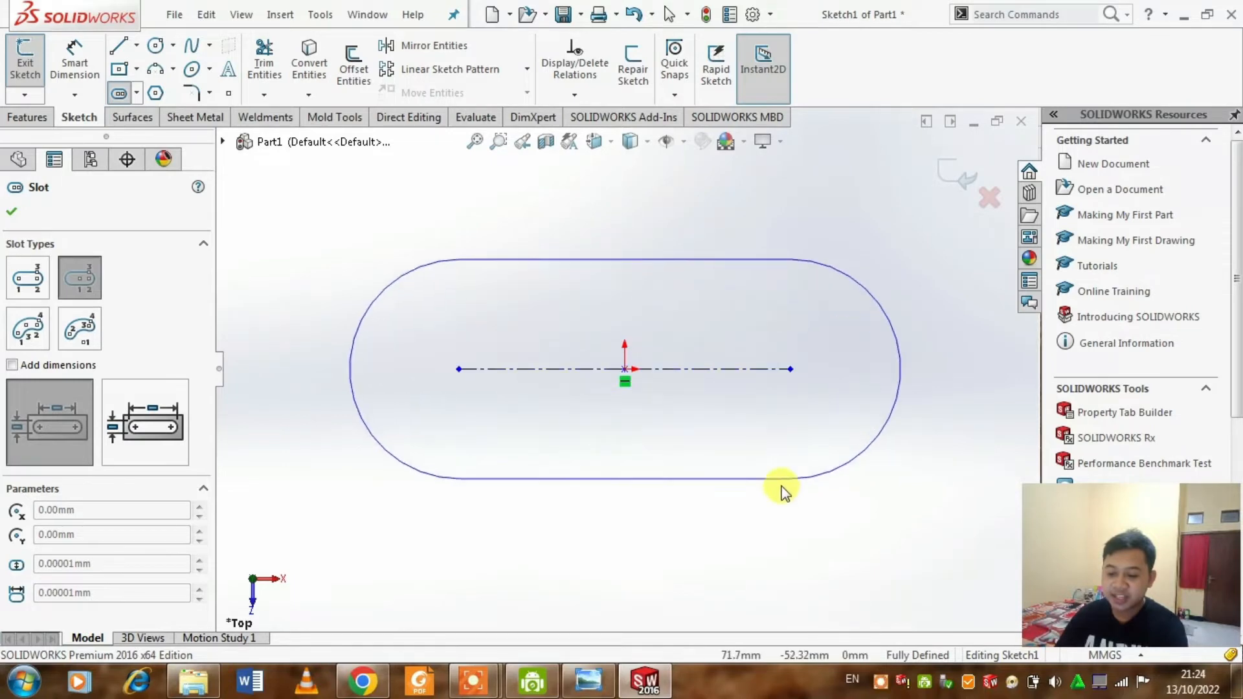
click(780, 494)
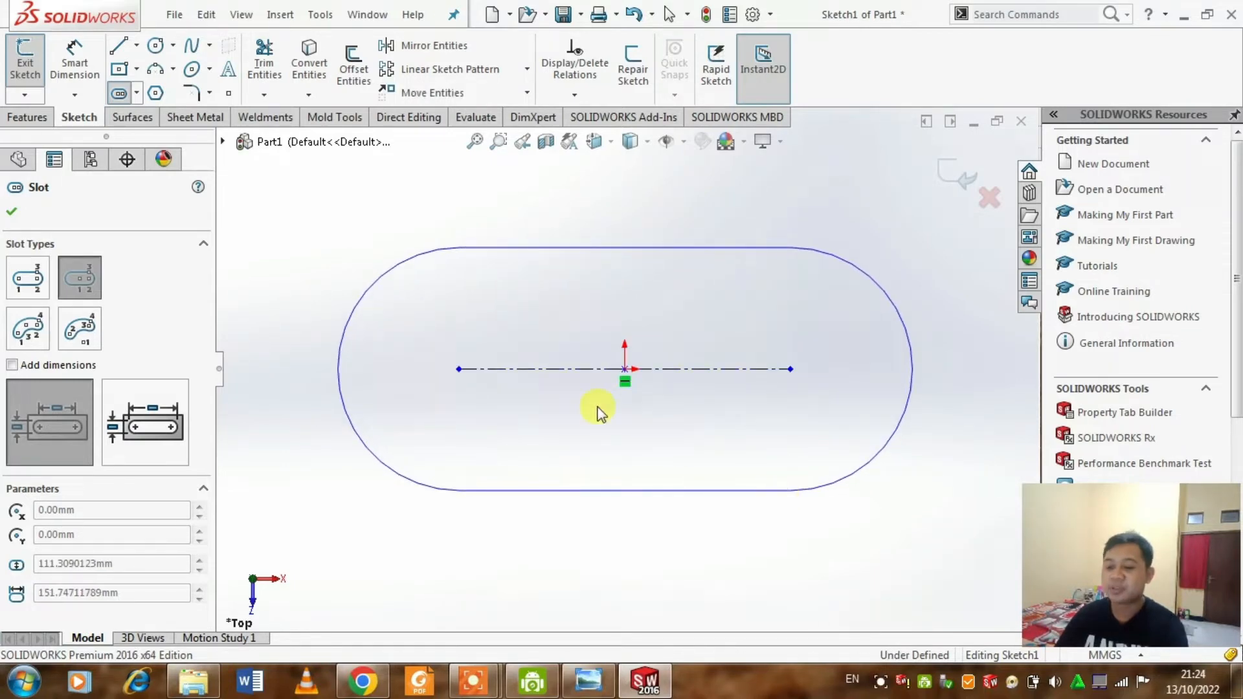
key(Escape)
scroll(579, 354, up, 1)
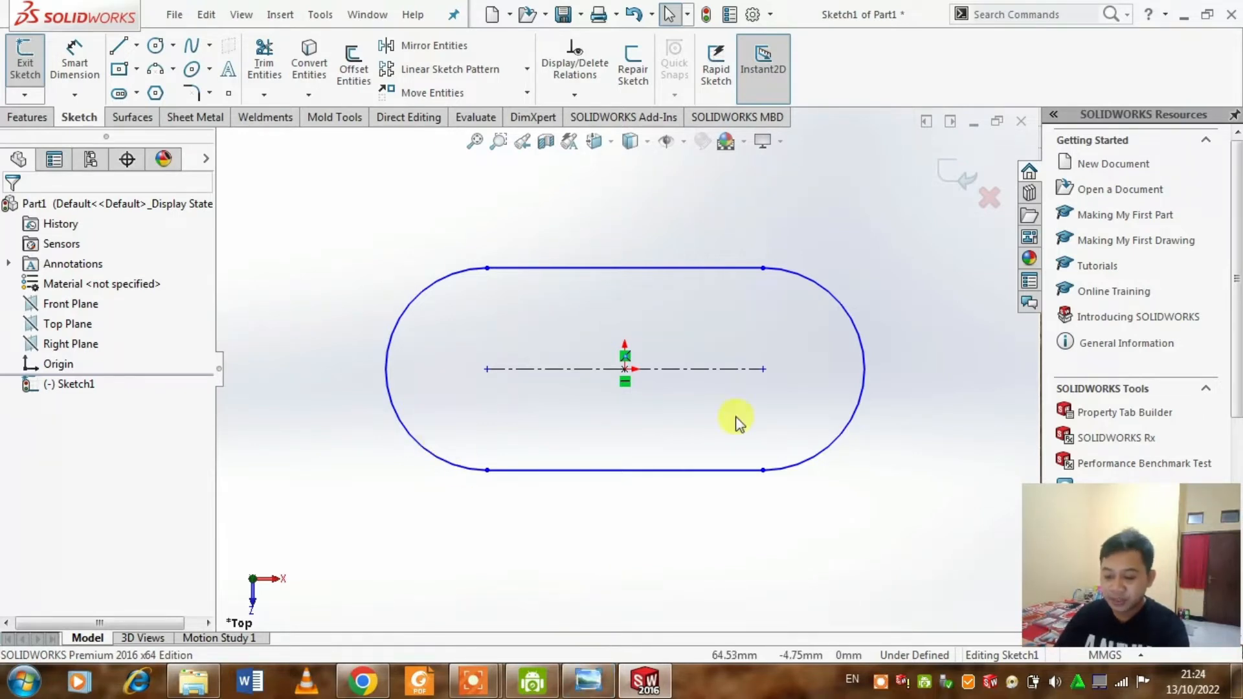
Check the CS bracket drawing in Windows Photo Viewer and dimension the slot's centre-to-centre distance in SOLIDWORKS as 114 mm.
click(591, 684)
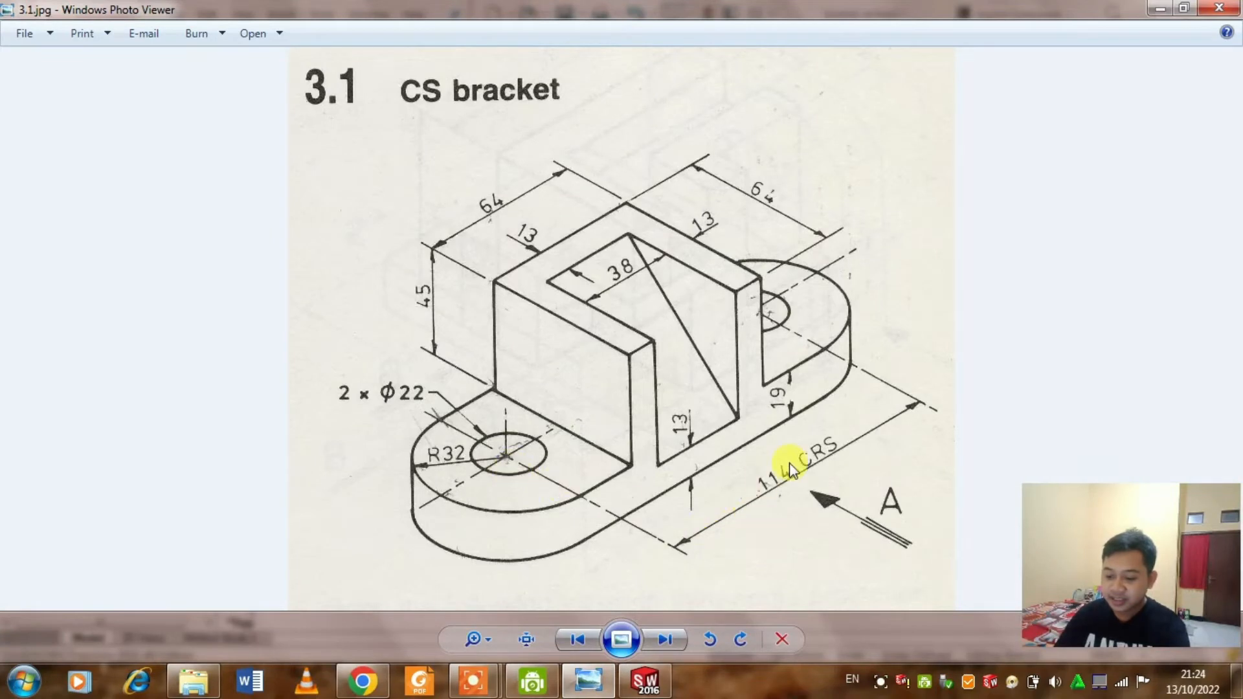
click(588, 681)
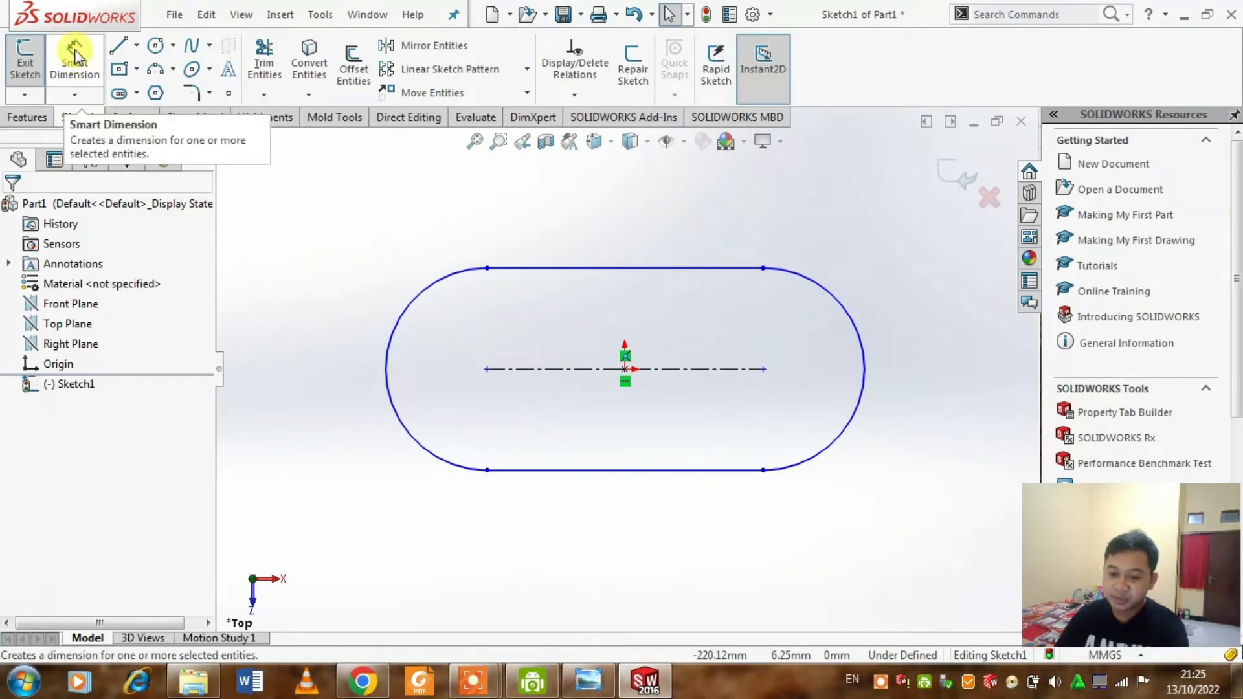
click(76, 57)
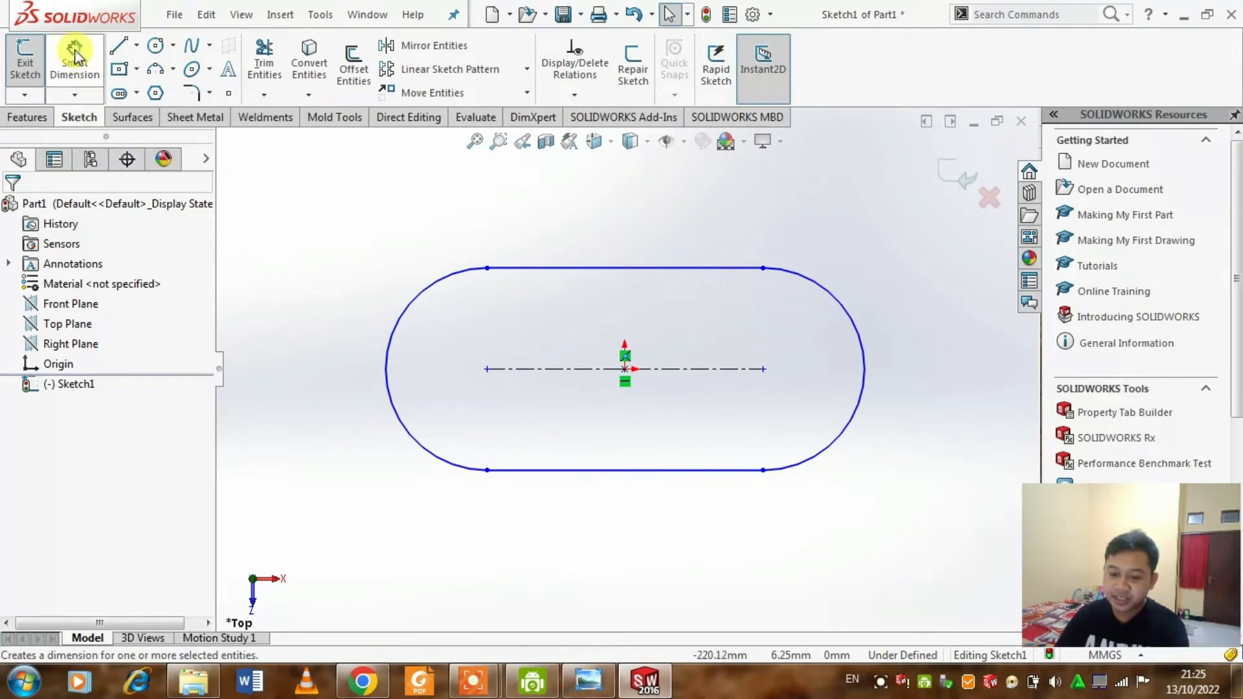
click(561, 370)
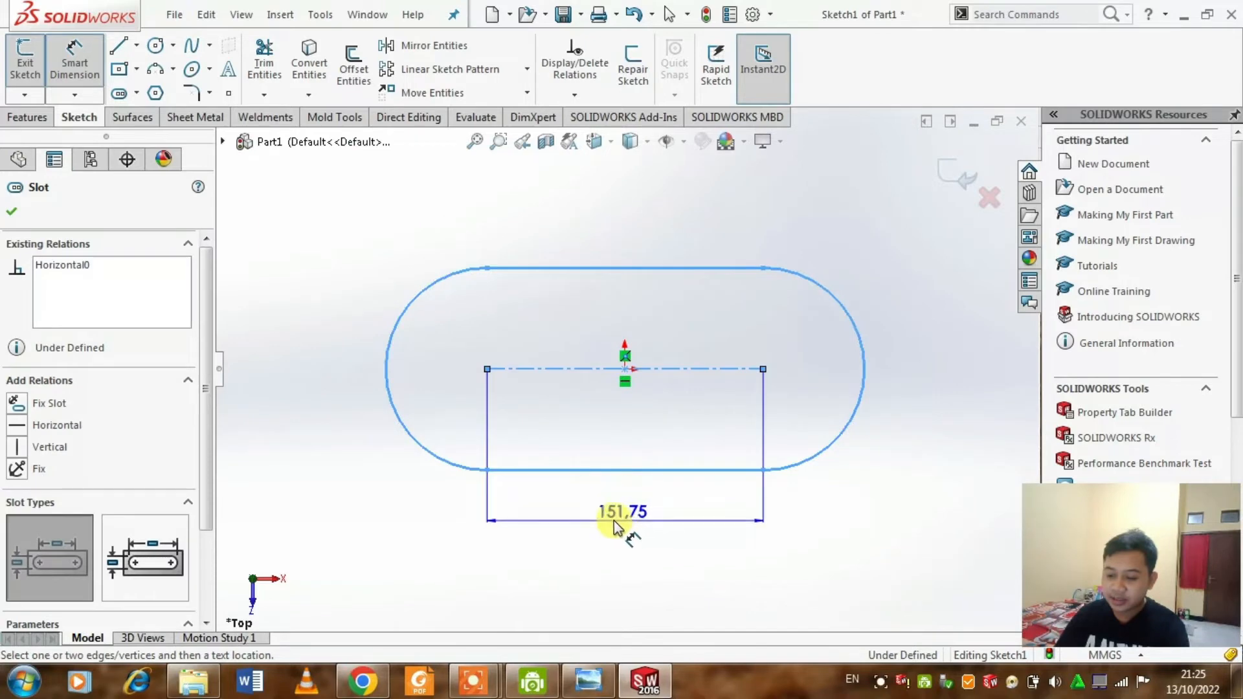
click(613, 520)
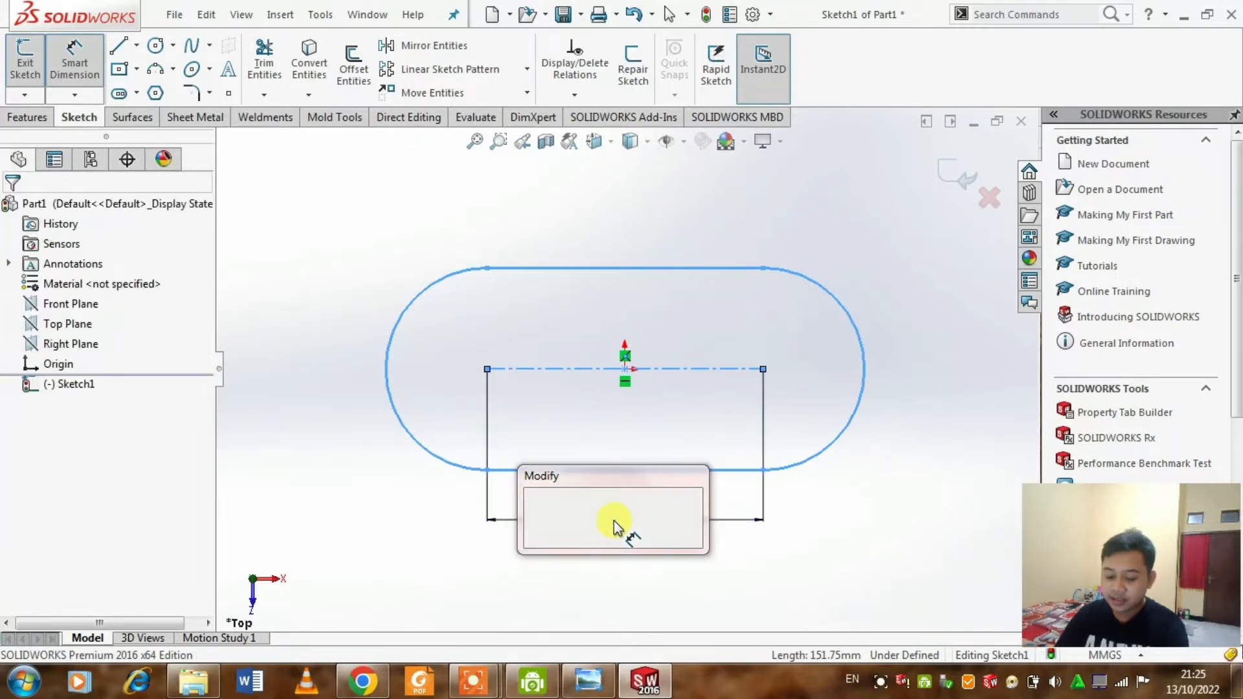
text(114)
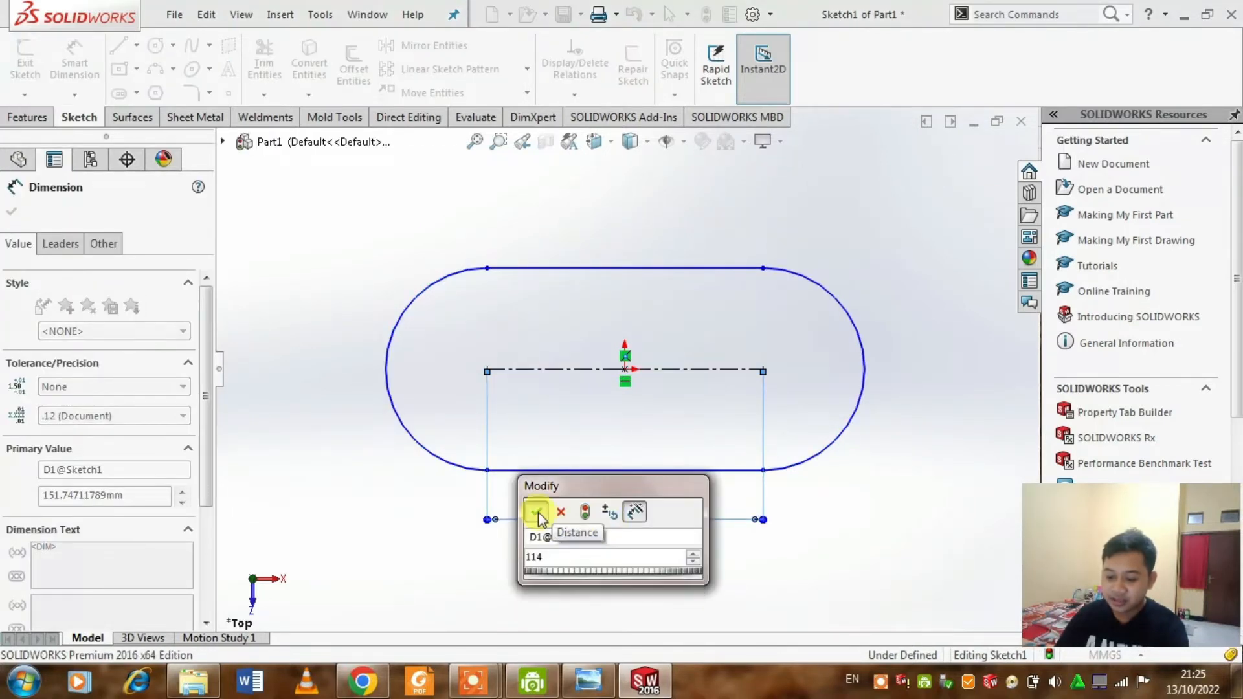
click(537, 513)
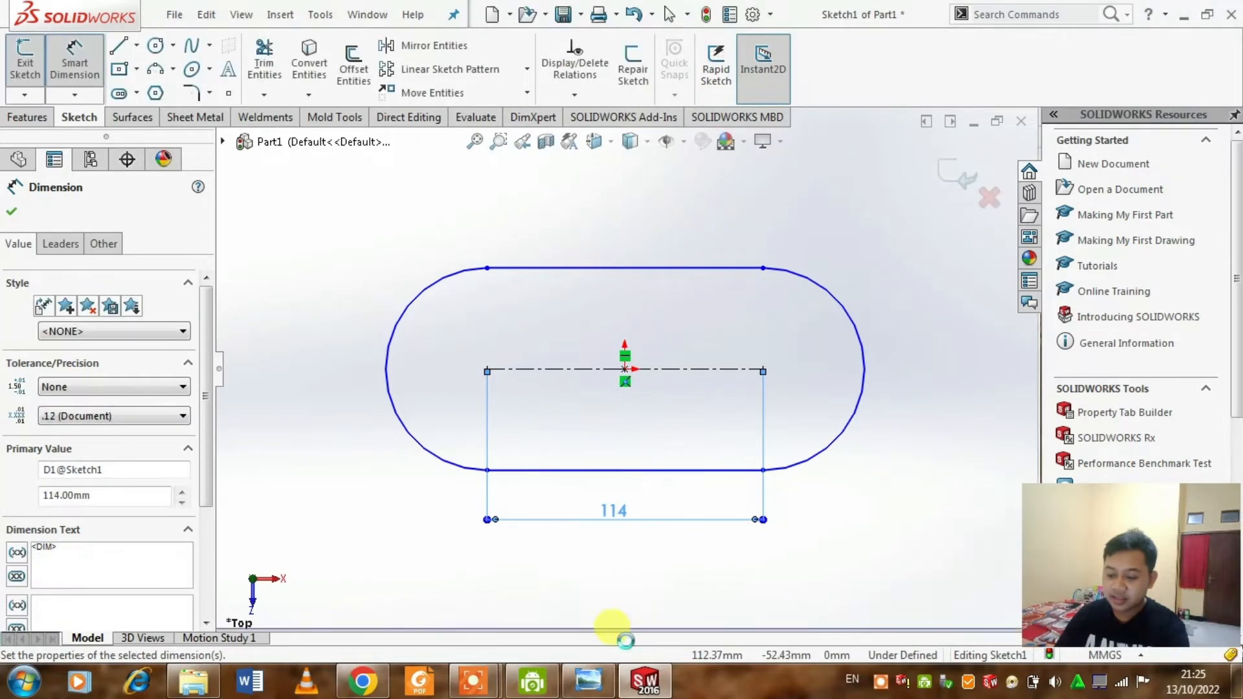
Check the end radius in the CS bracket drawing in Windows Photo Viewer and dimension the slot's width in SOLIDWORKS as 64 mm.
click(588, 680)
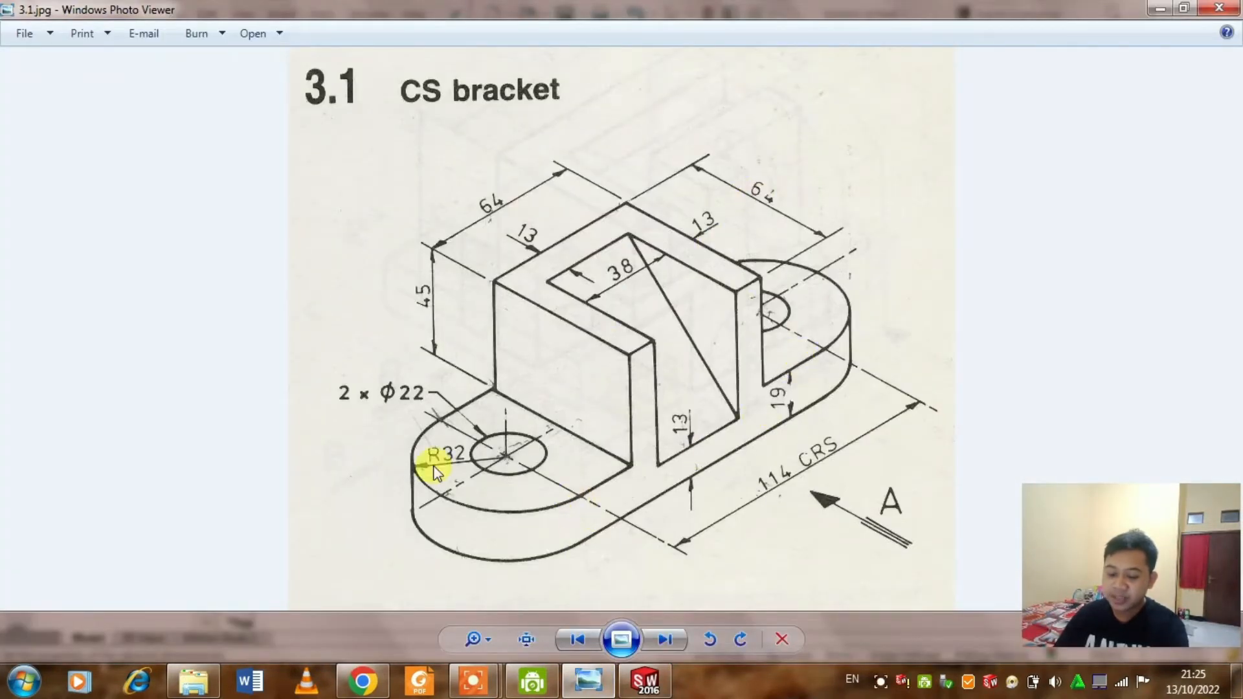
click(573, 673)
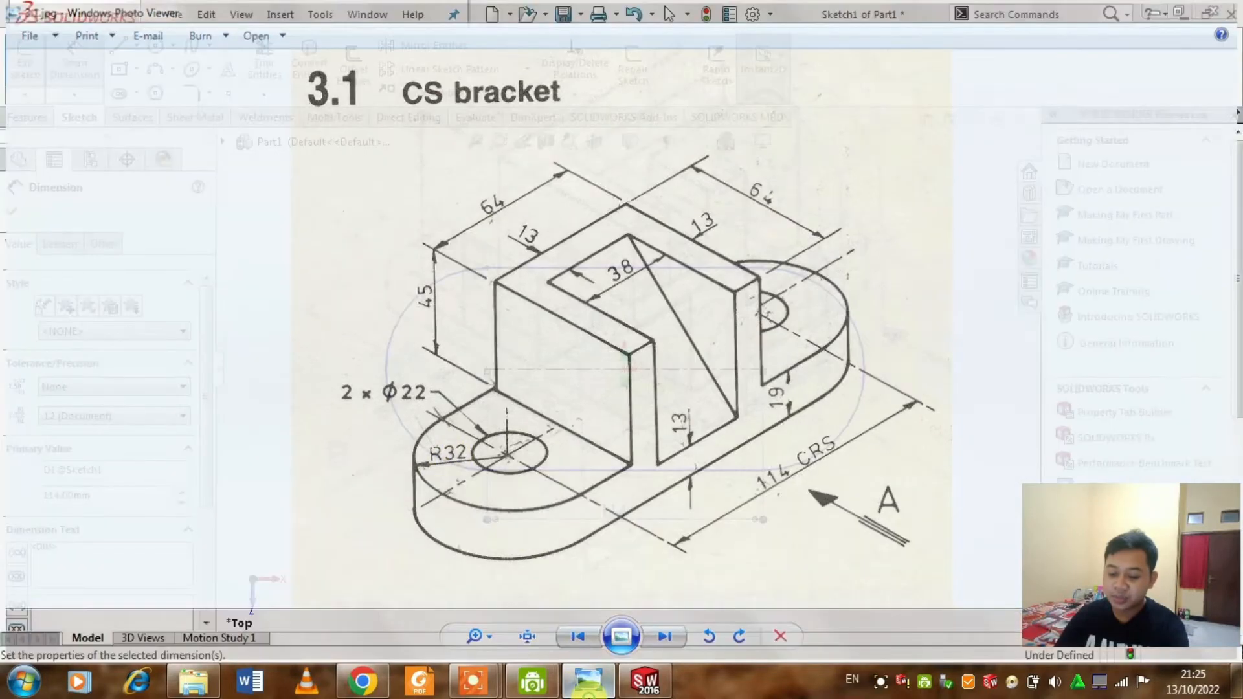
click(731, 268)
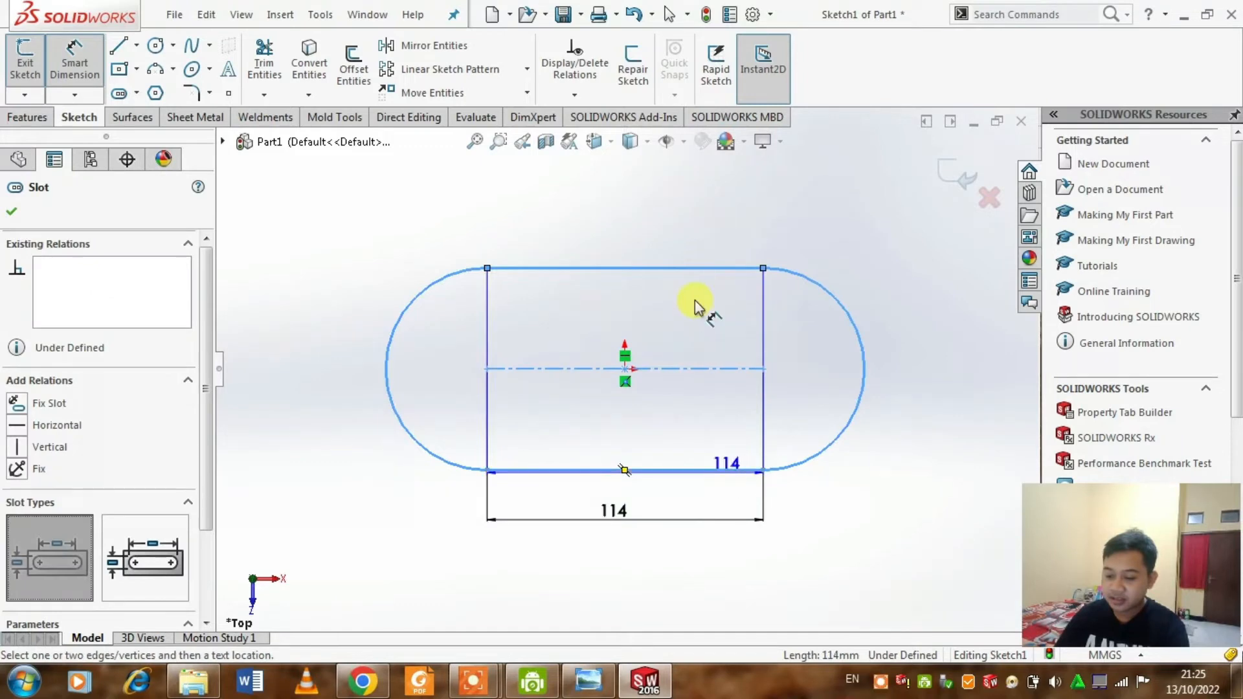
click(683, 264)
click(696, 470)
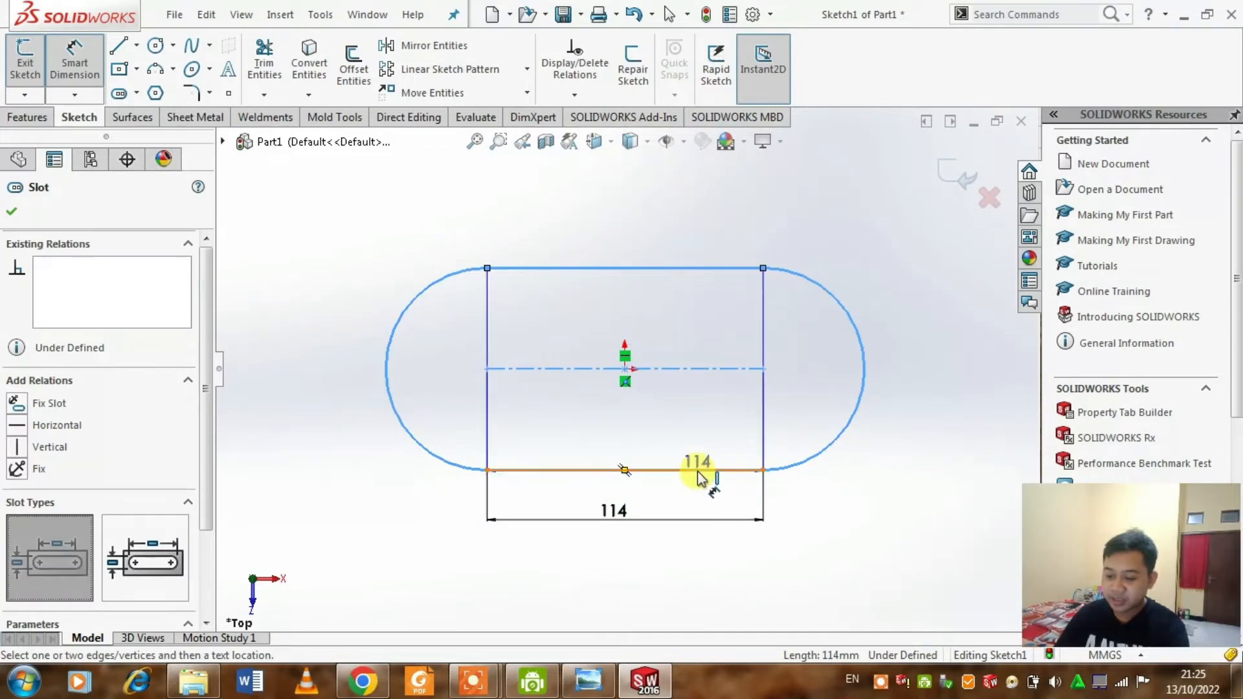
click(930, 393)
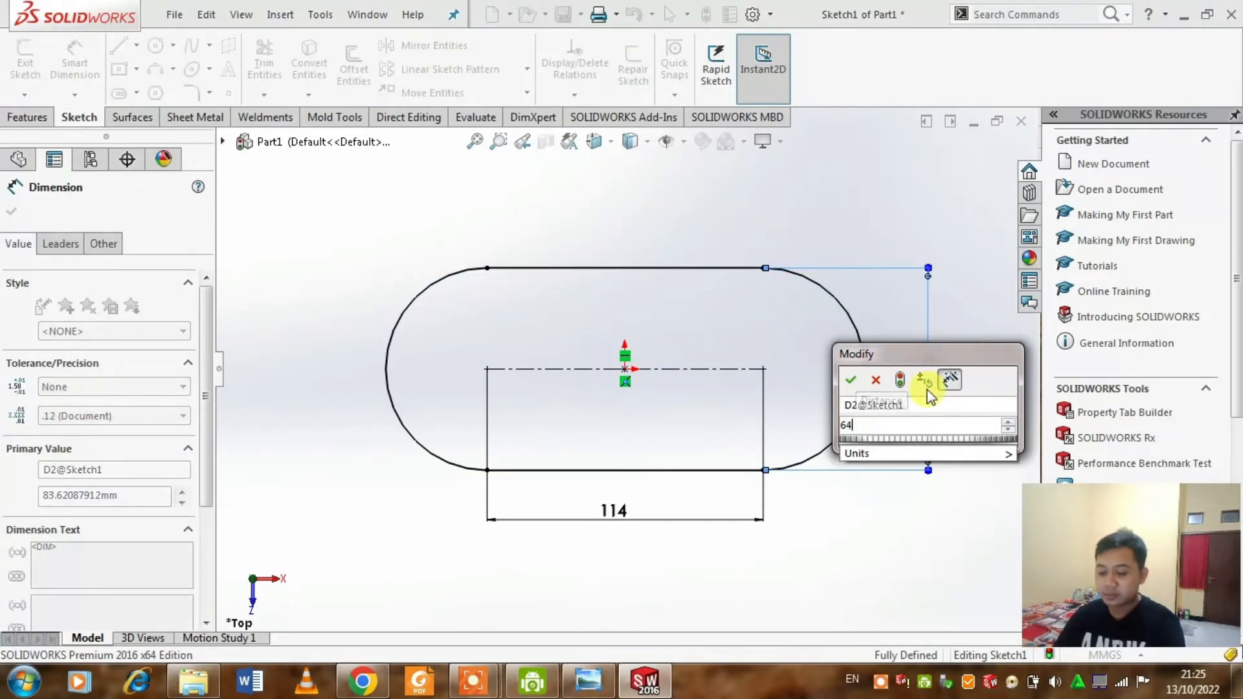
click(851, 380)
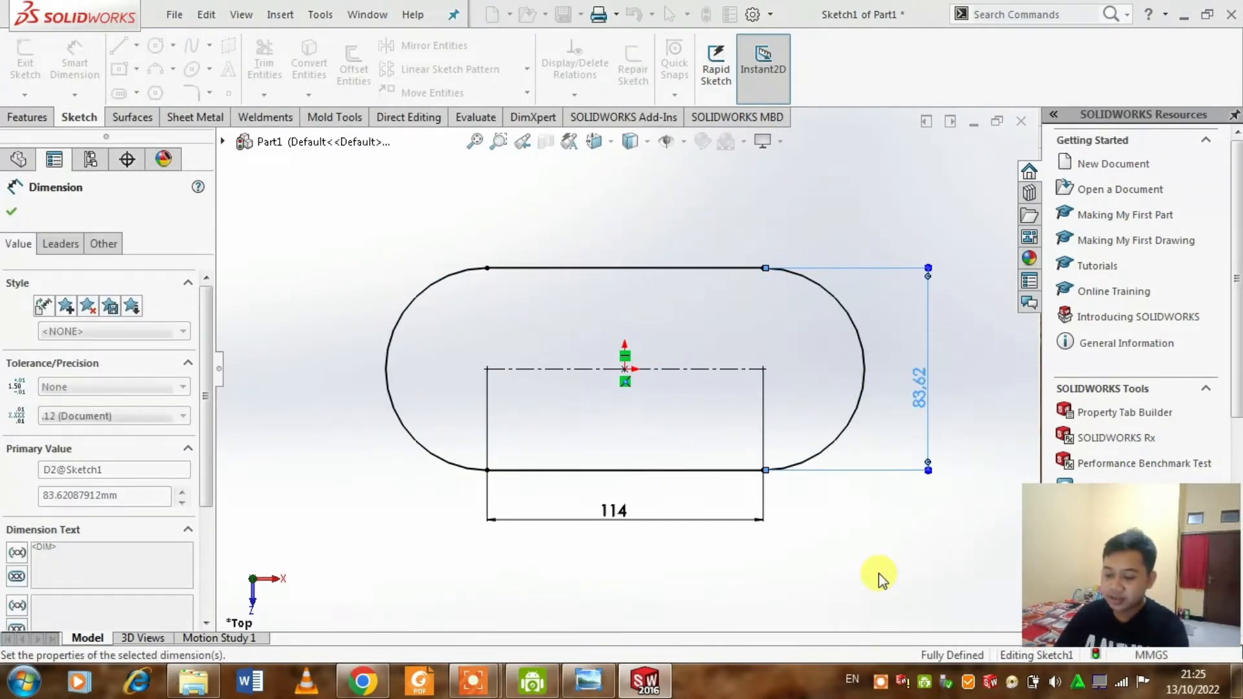
click(831, 524)
key(Escape)
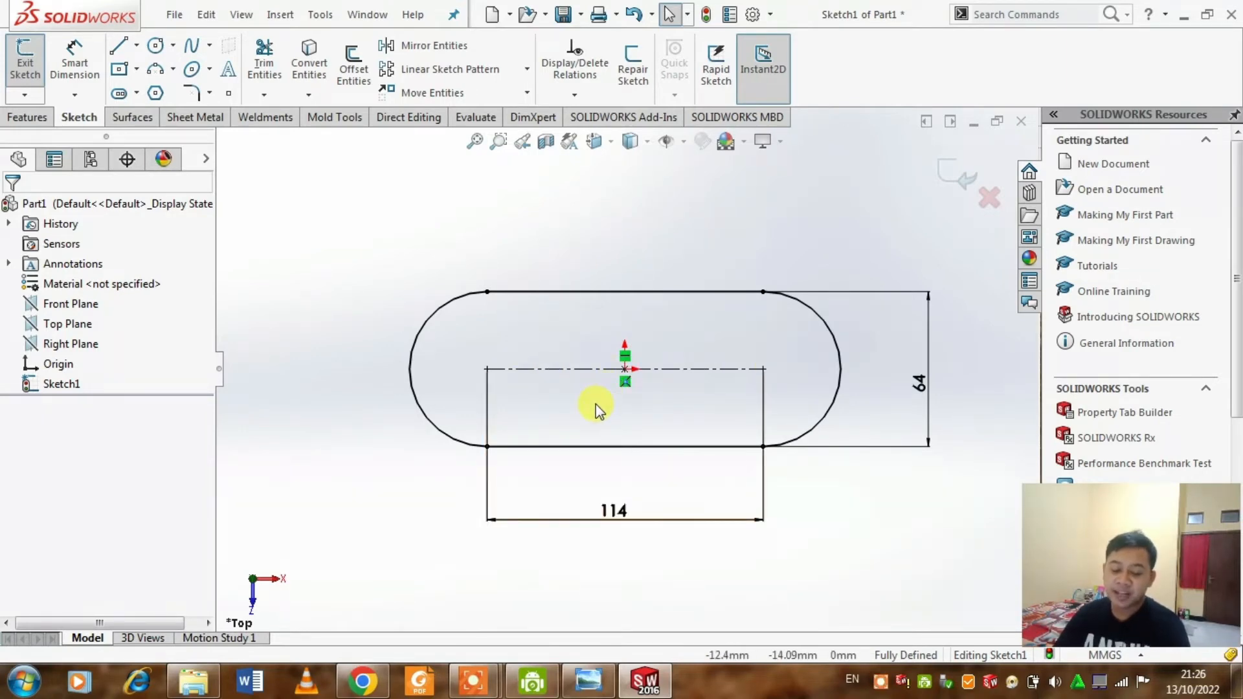
Check the holes in the bracket drawing and sketch circles about 38 mm and 34 mm in diameter at the slot's left and right arc centres.
click(527, 447)
click(578, 393)
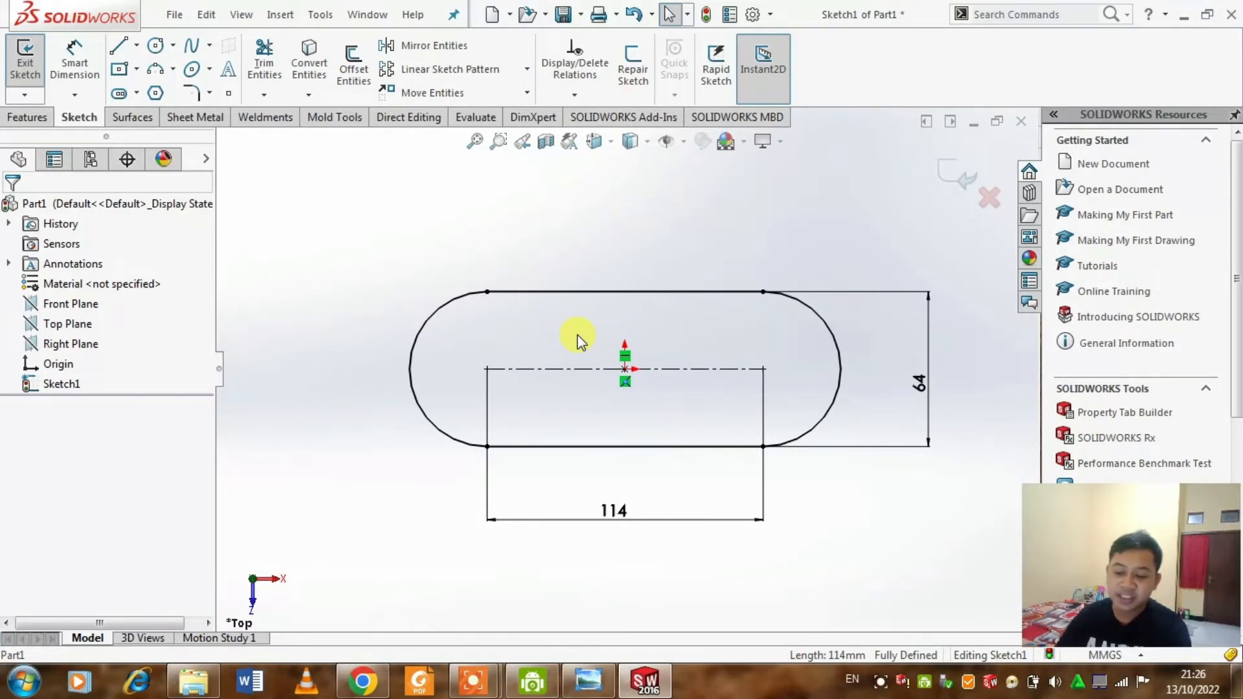
click(586, 682)
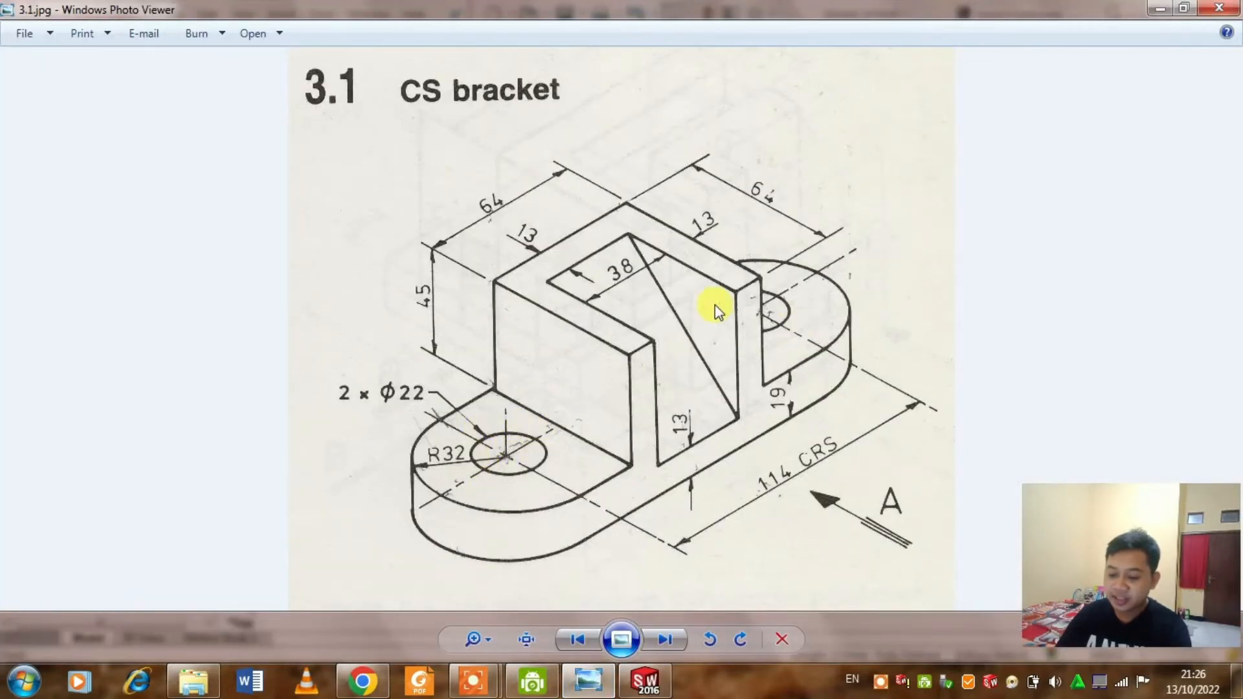
click(588, 681)
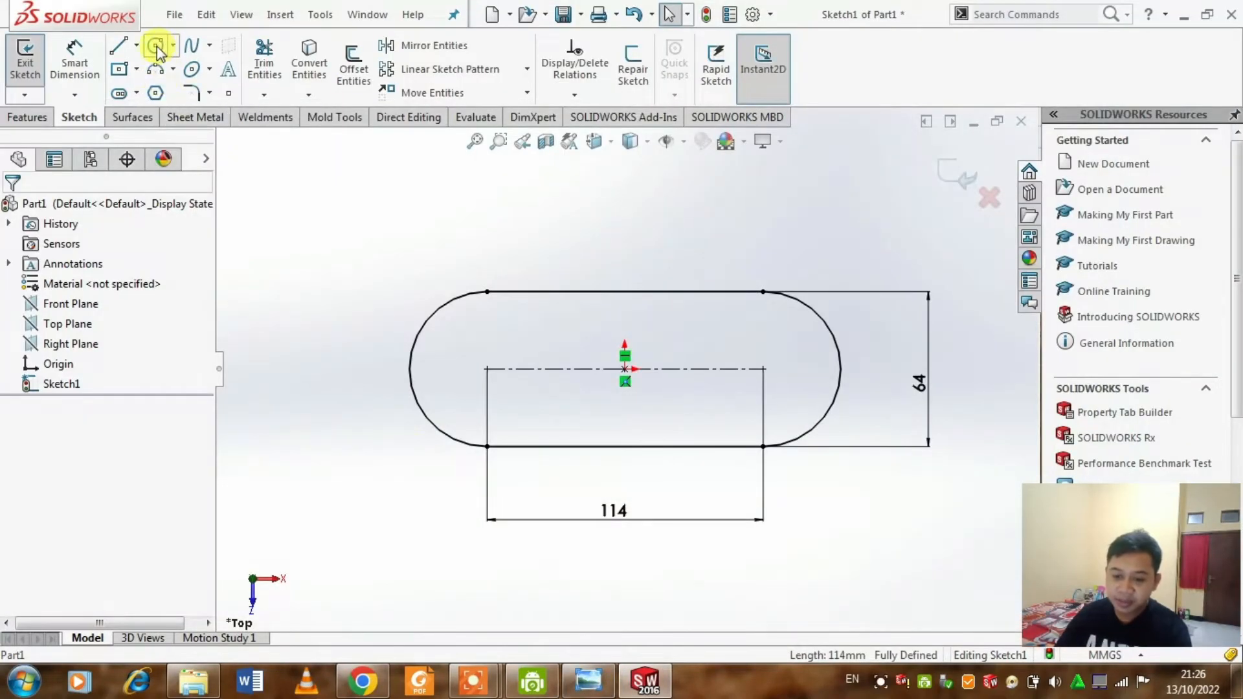
click(487, 369)
key(Escape)
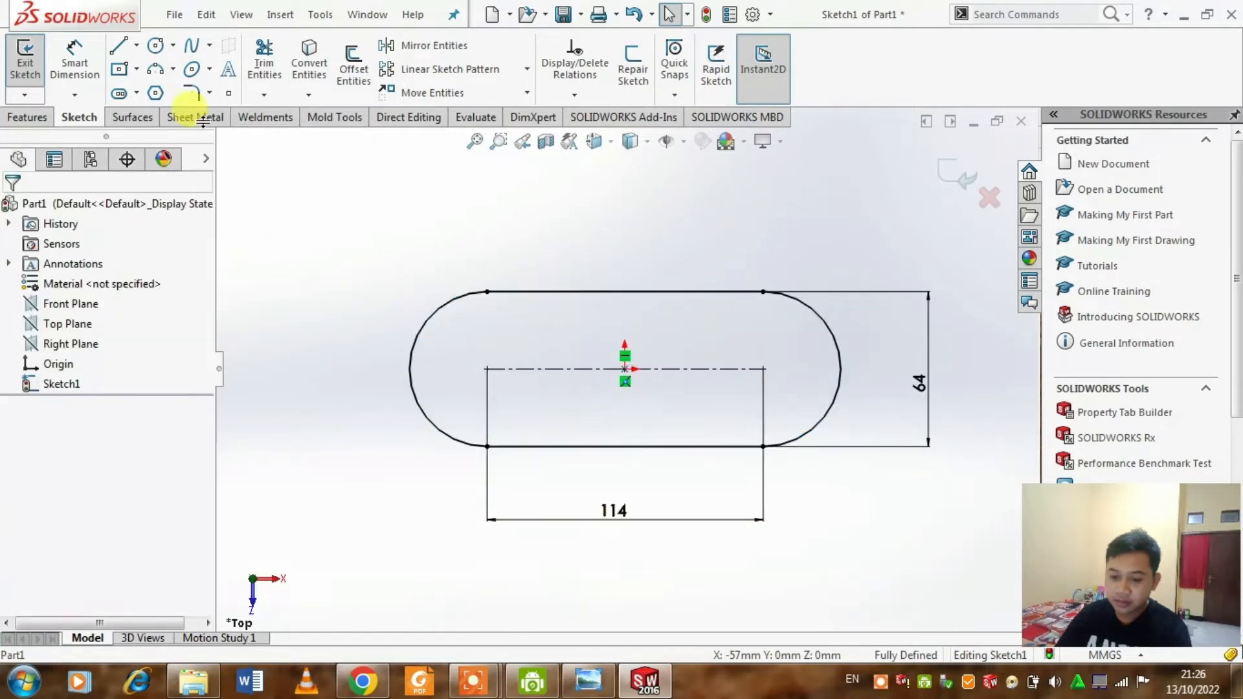
click(155, 45)
click(487, 369)
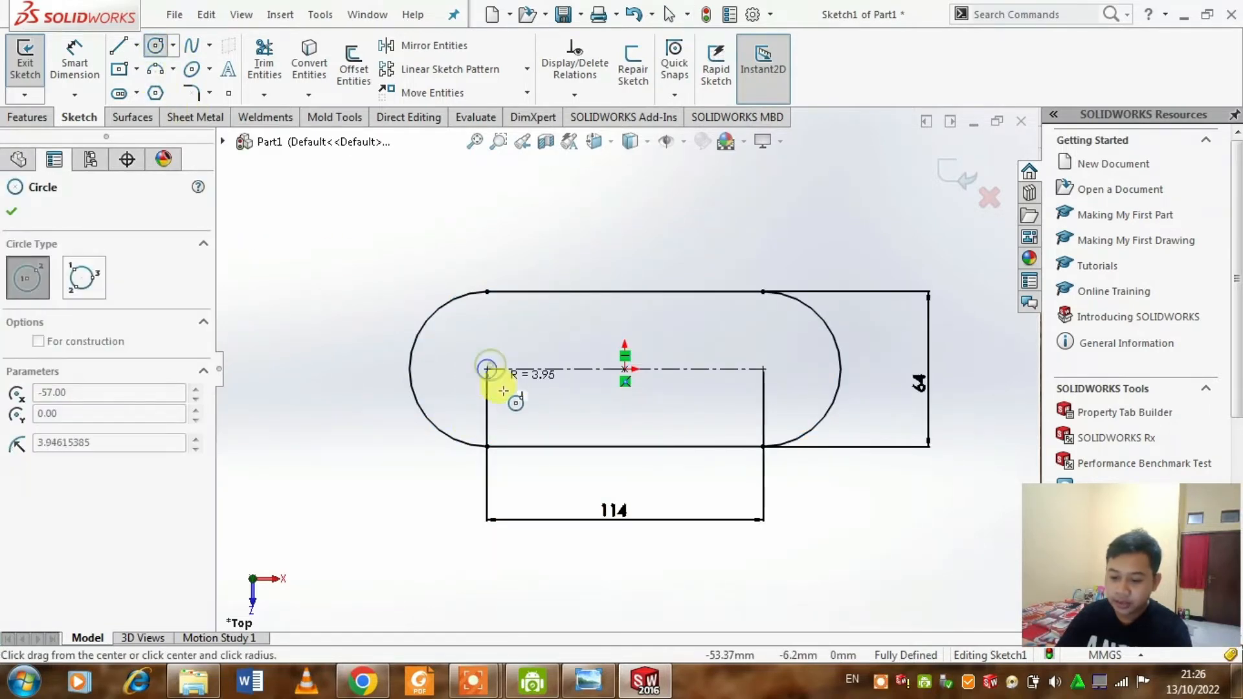
click(519, 402)
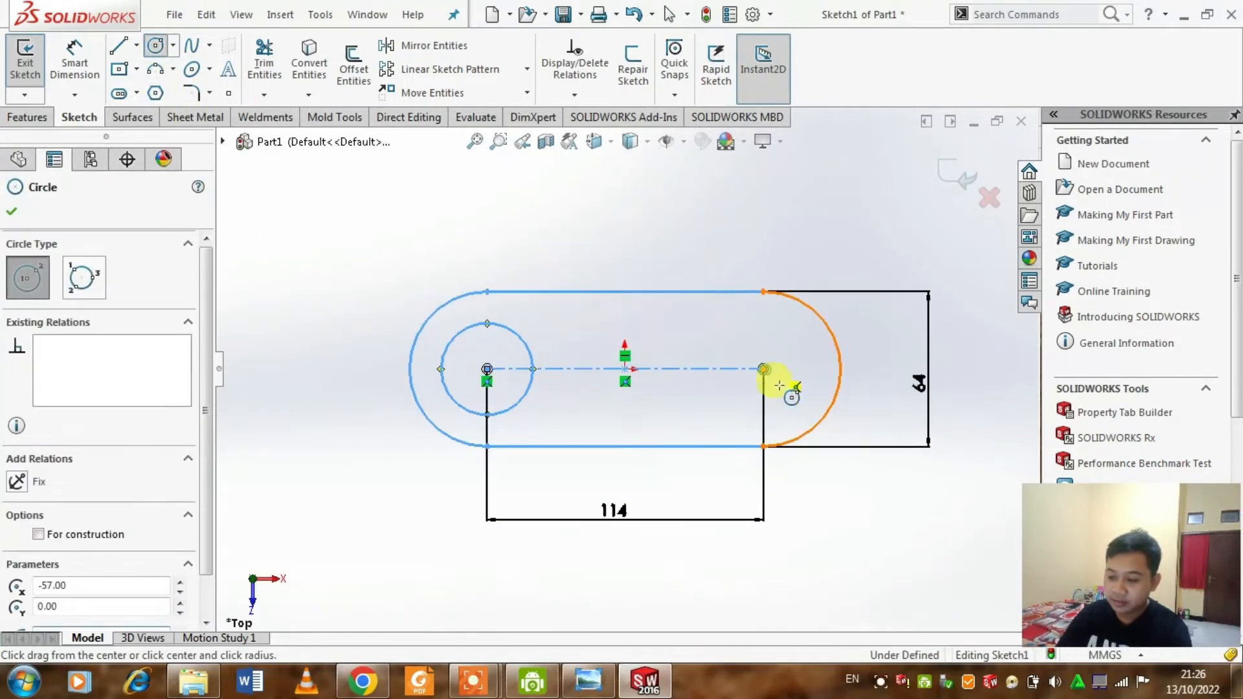
click(763, 369)
click(787, 402)
key(Escape)
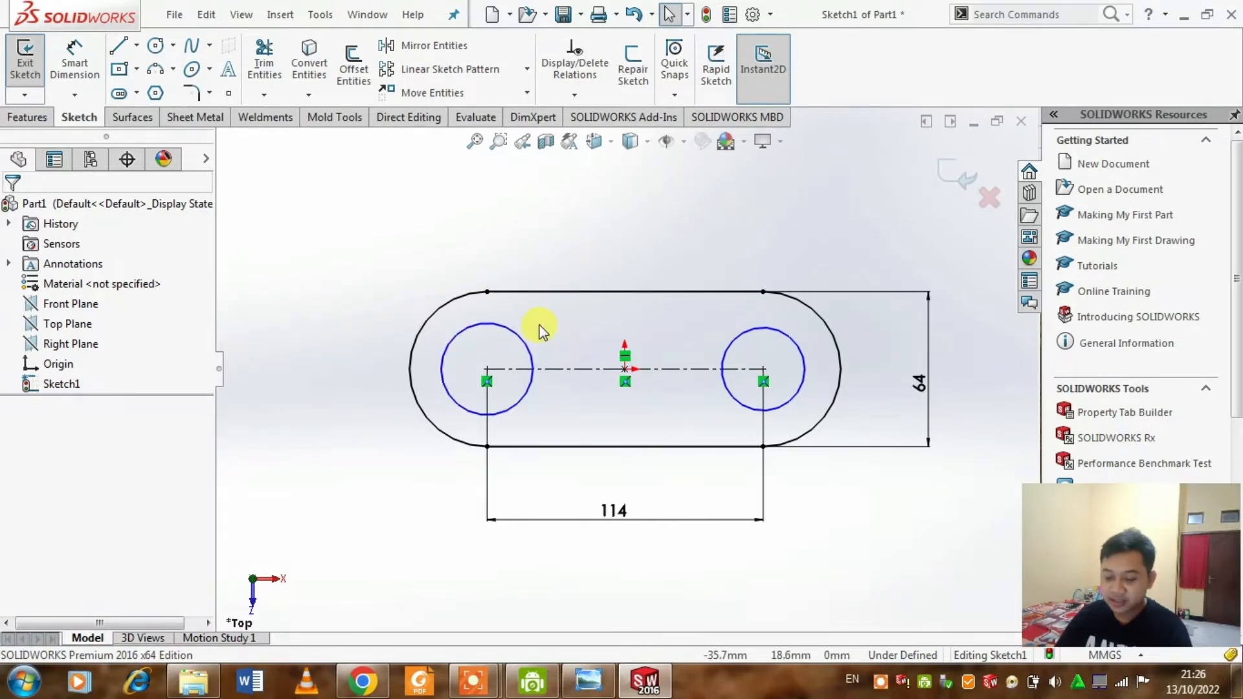
Add an Equal relation between the two circles inside the slot.
click(518, 332)
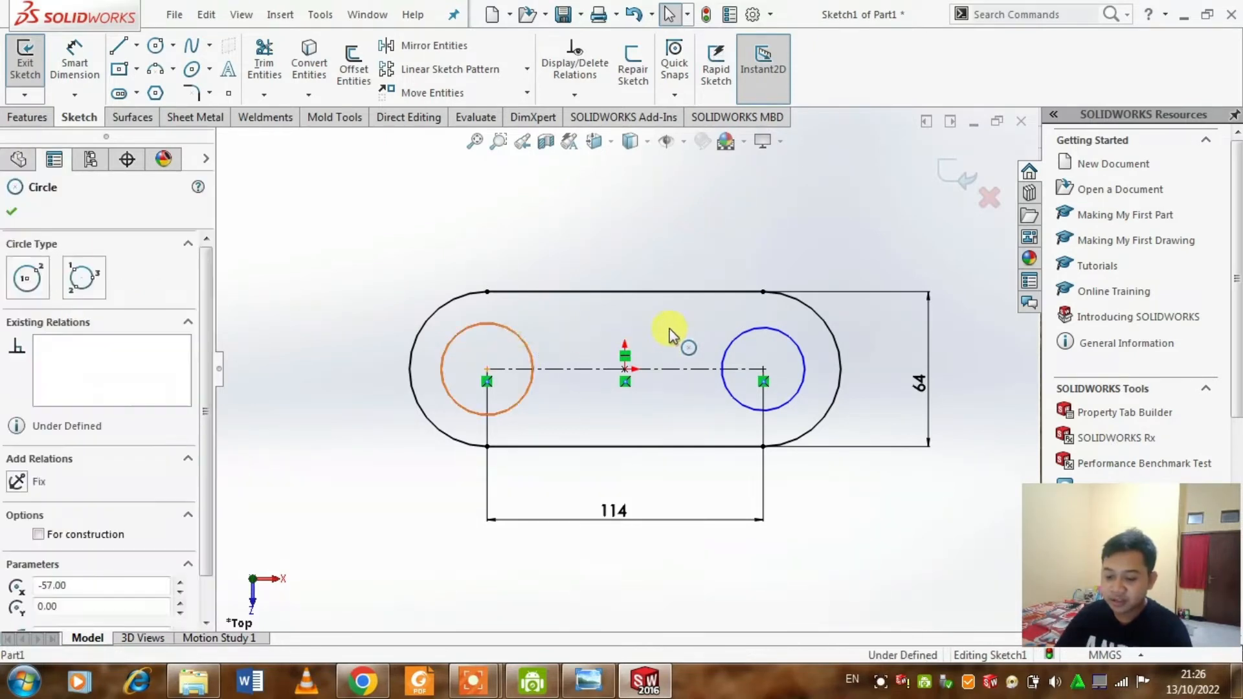
ctrl+click(730, 334)
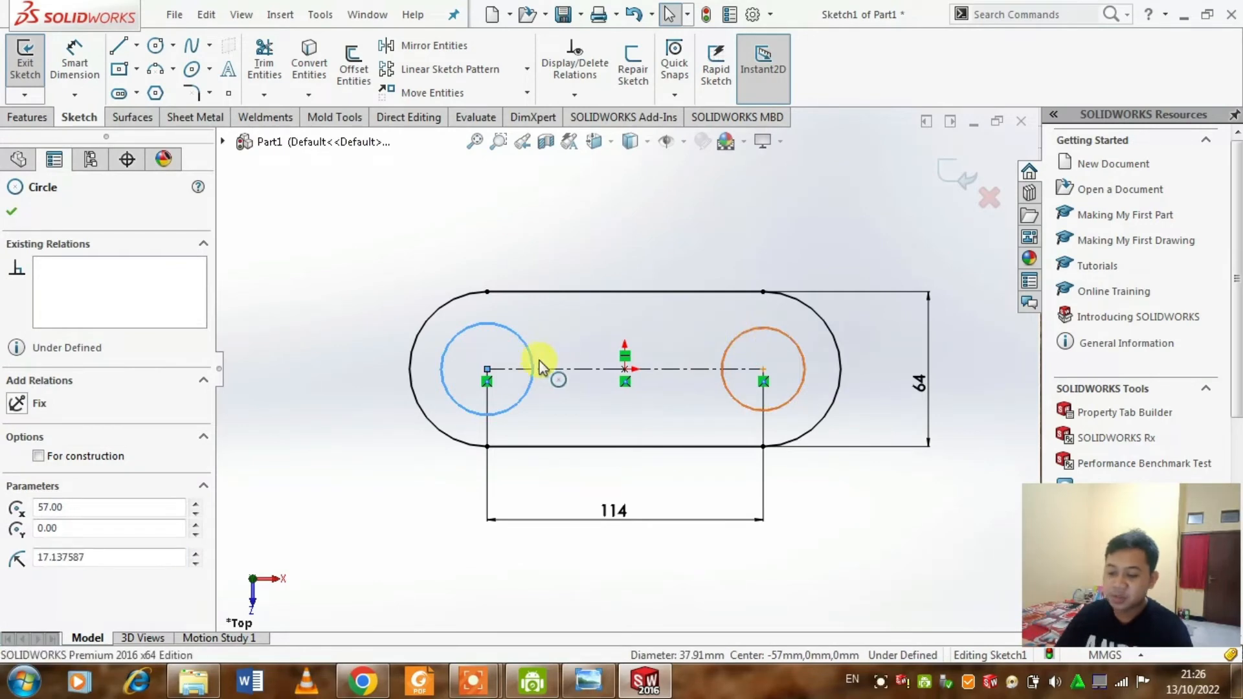
scroll(209, 382, down, 2)
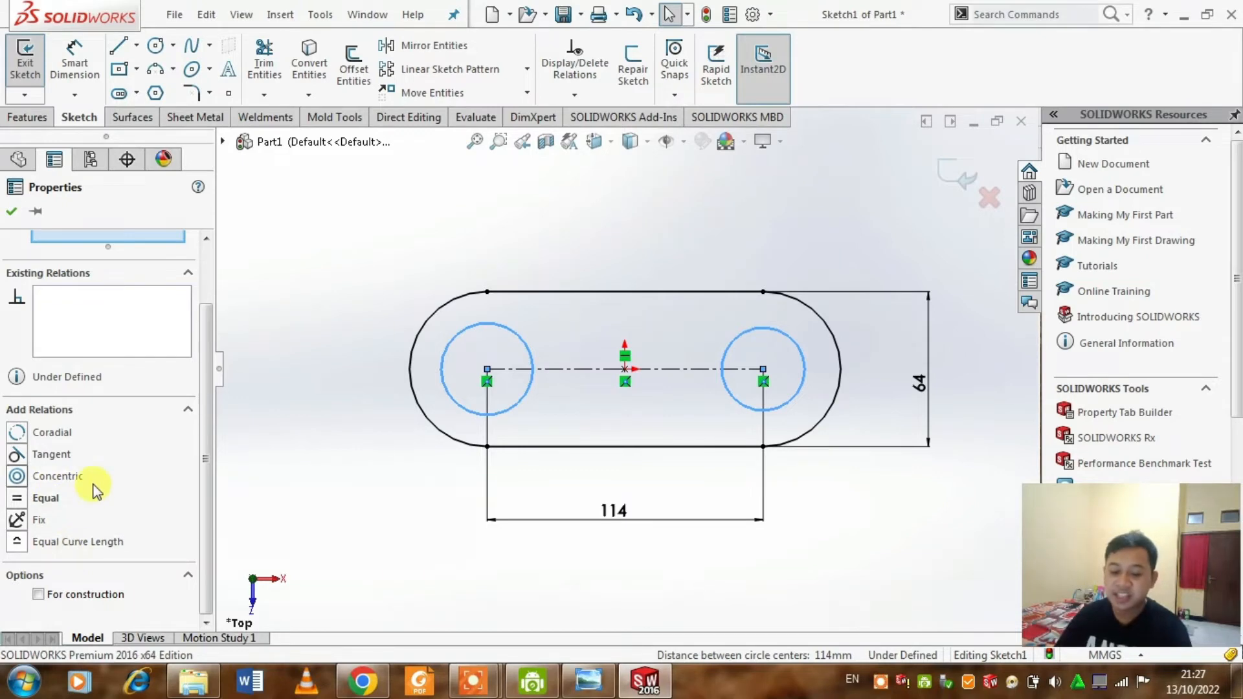
click(18, 498)
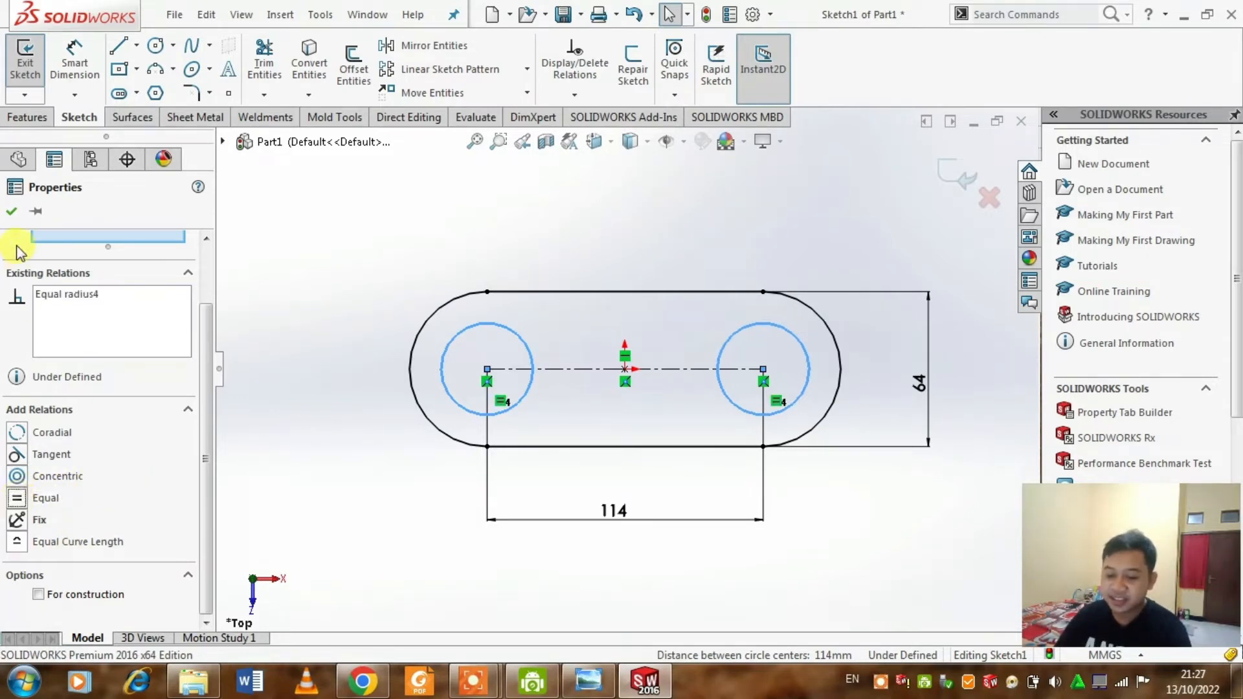
click(10, 214)
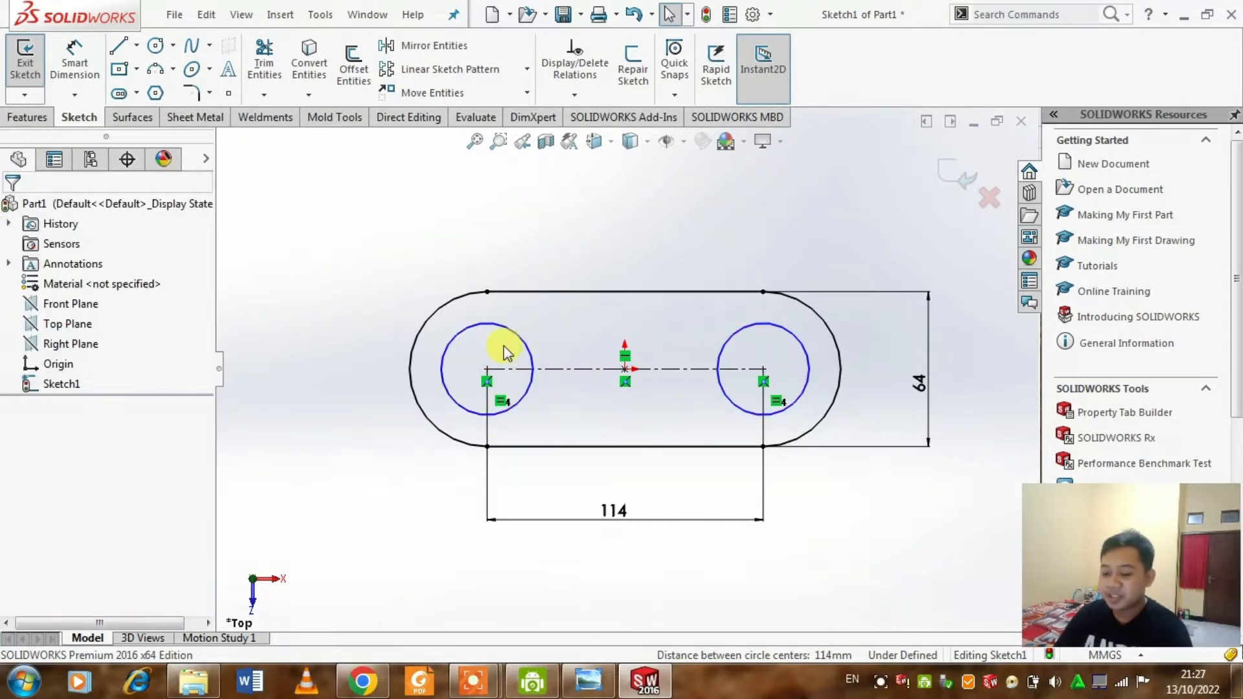
Dimension the left circle's diameter as 22 mm.
click(73, 57)
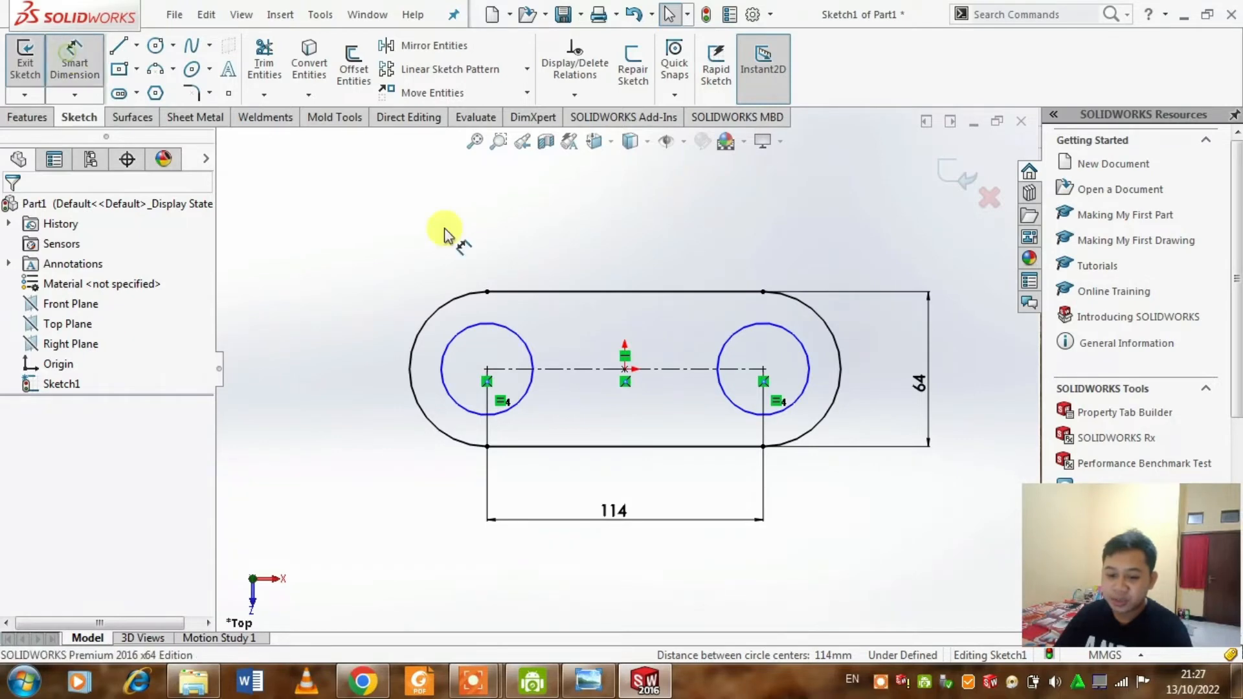
click(515, 338)
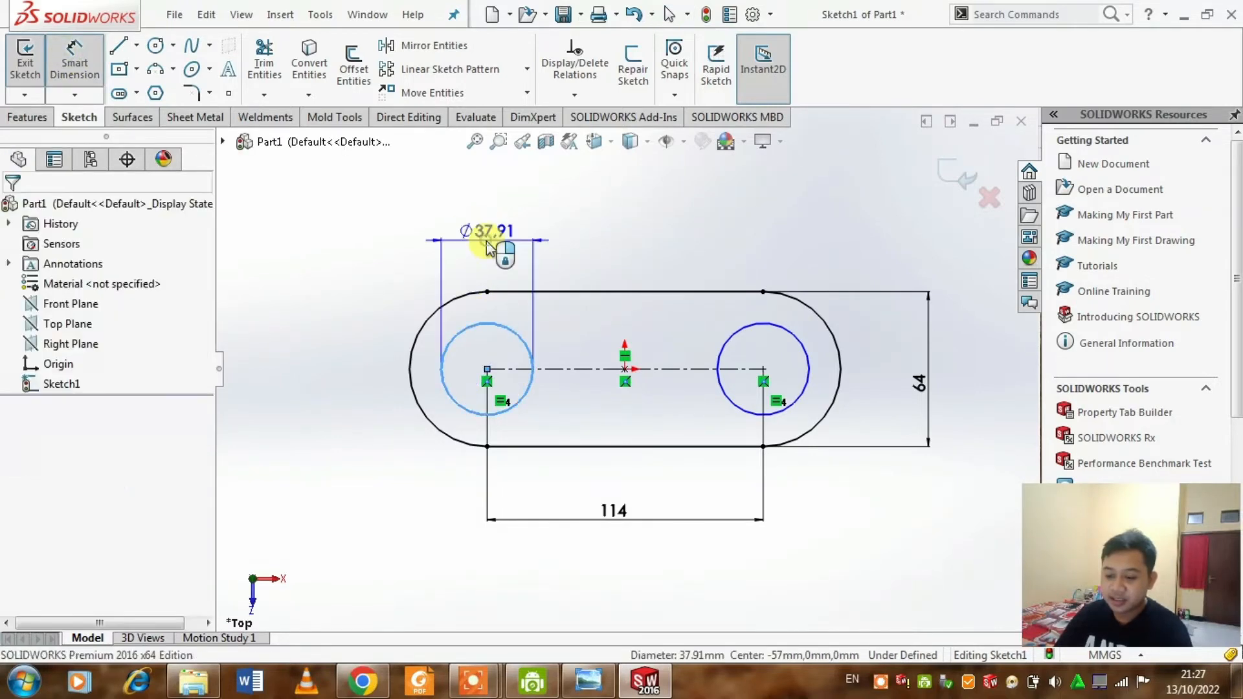
click(487, 246)
text(22)
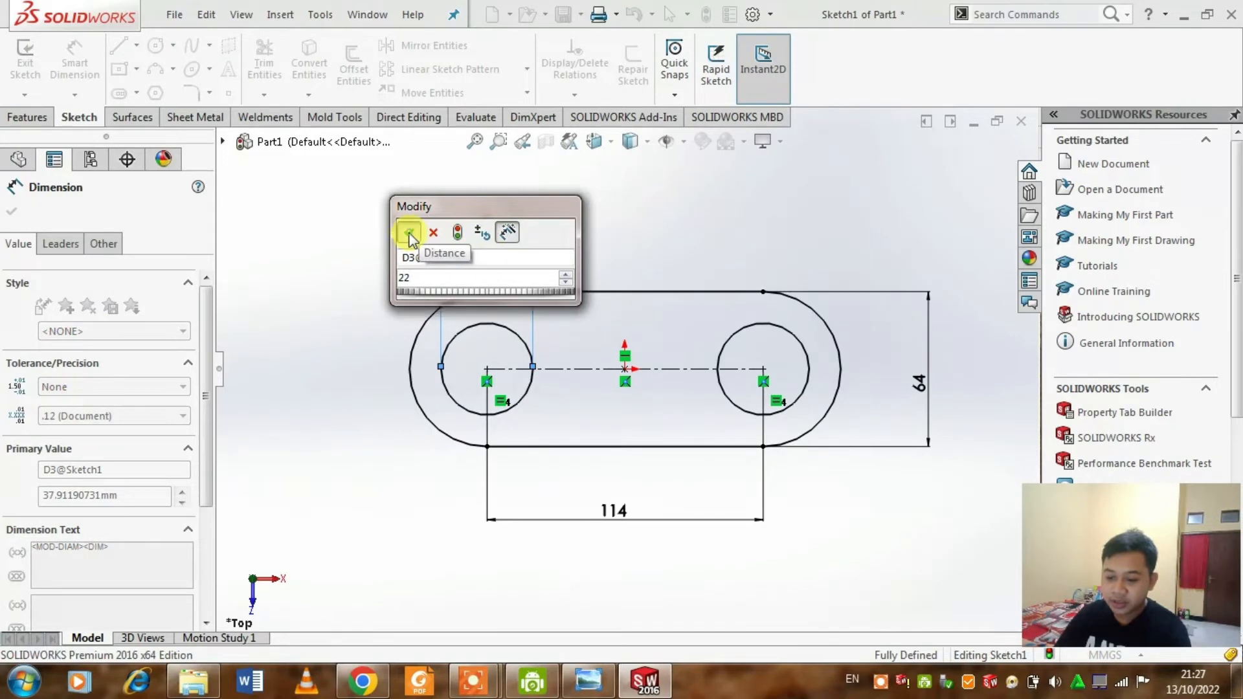
click(432, 232)
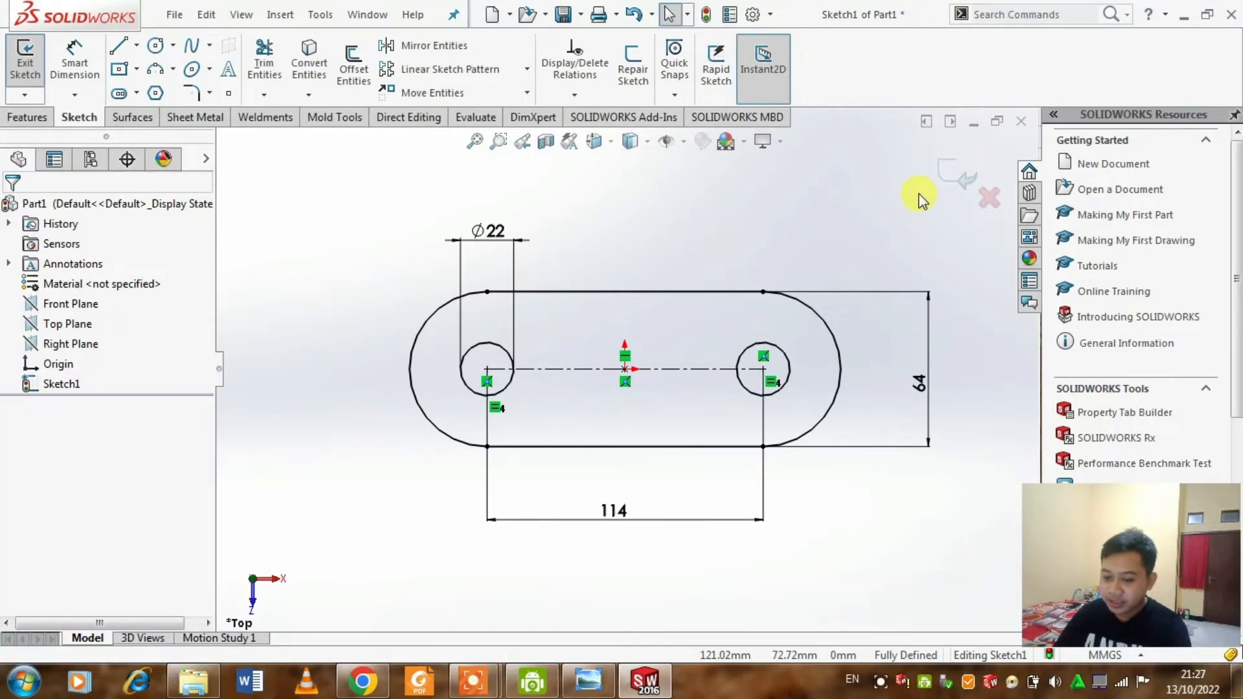
Exit the finished slot sketch, keeping its changes, and tilt the view to see it in 3D.
mouse_move(588, 680)
click(576, 483)
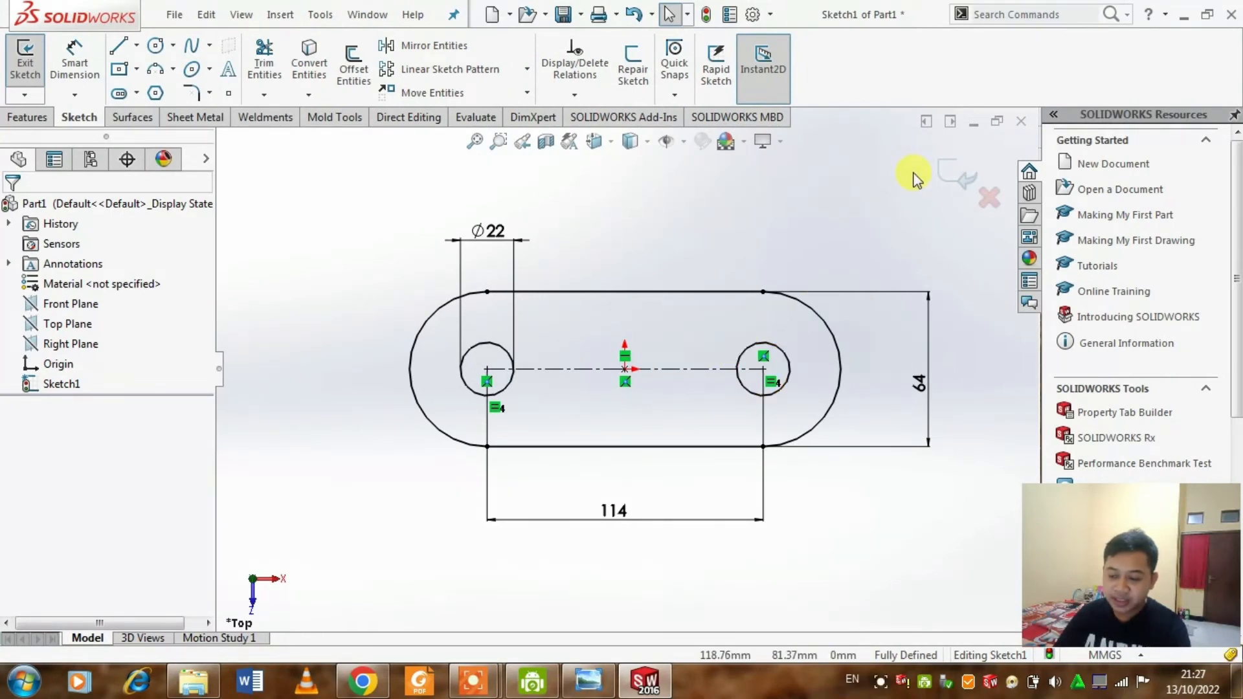
click(26, 120)
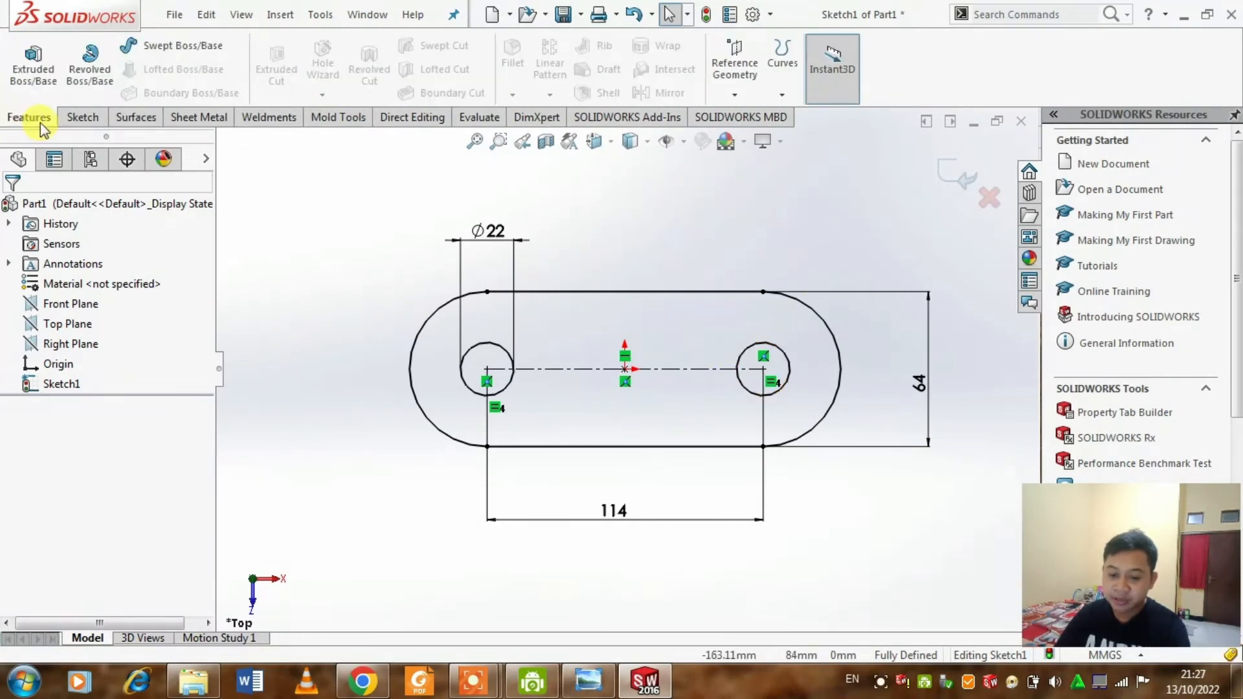
click(75, 119)
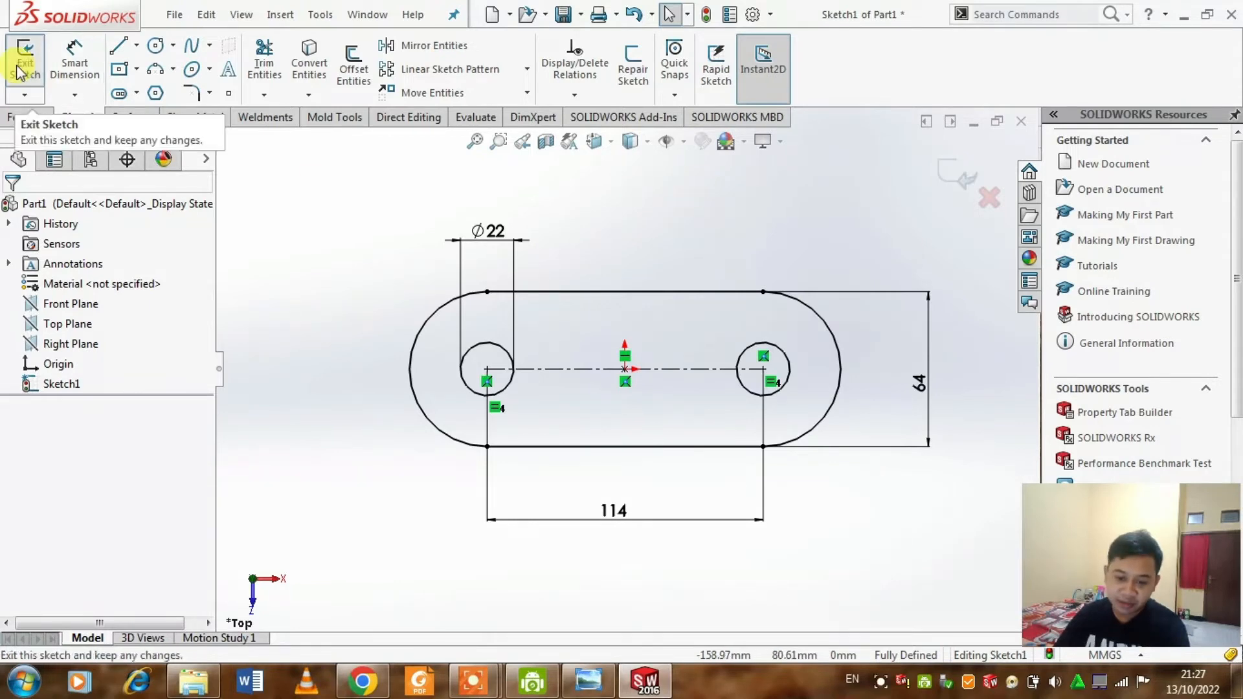
click(961, 176)
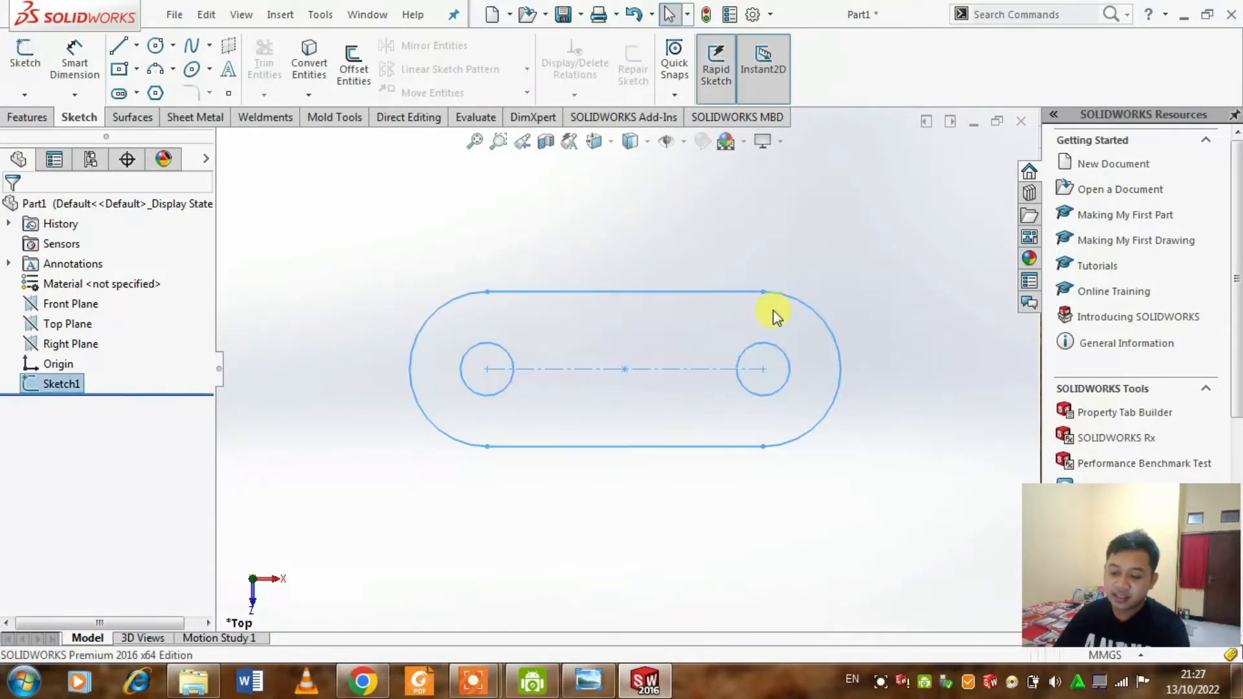
mouse_move(657, 415)
middle_down()
mouse_move(660, 355)
mouse_move(600, 278)
mouse_move(634, 316)
middle_up()
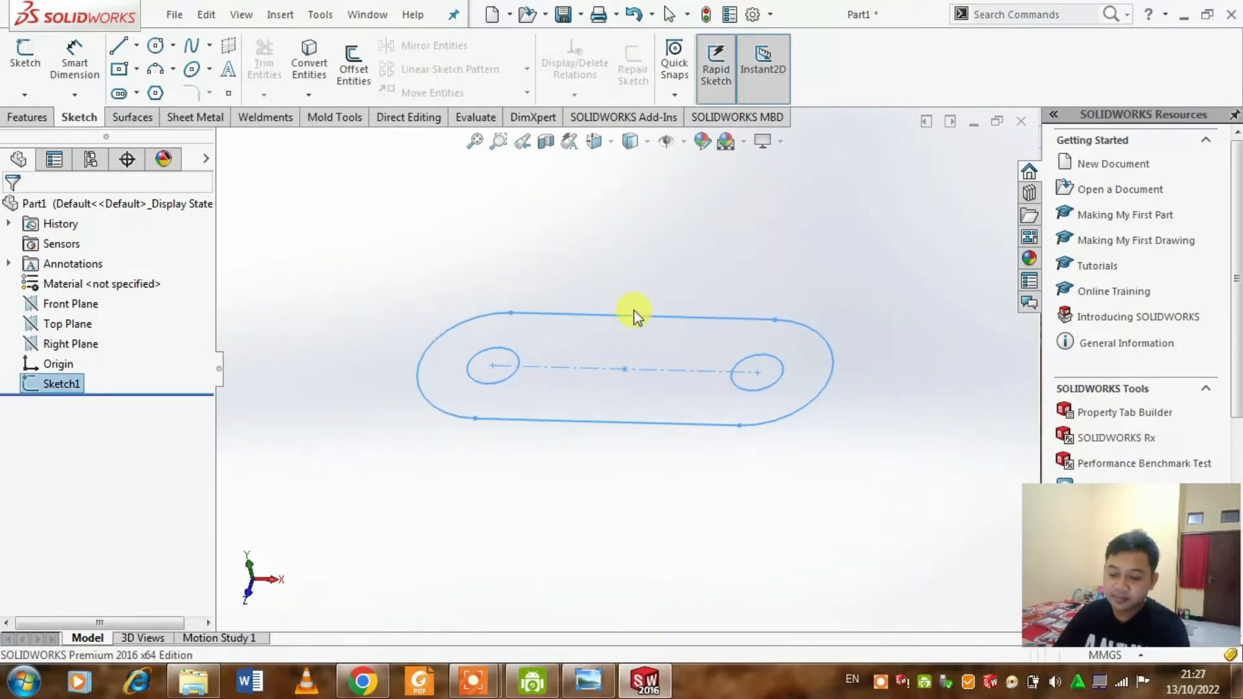
click(614, 526)
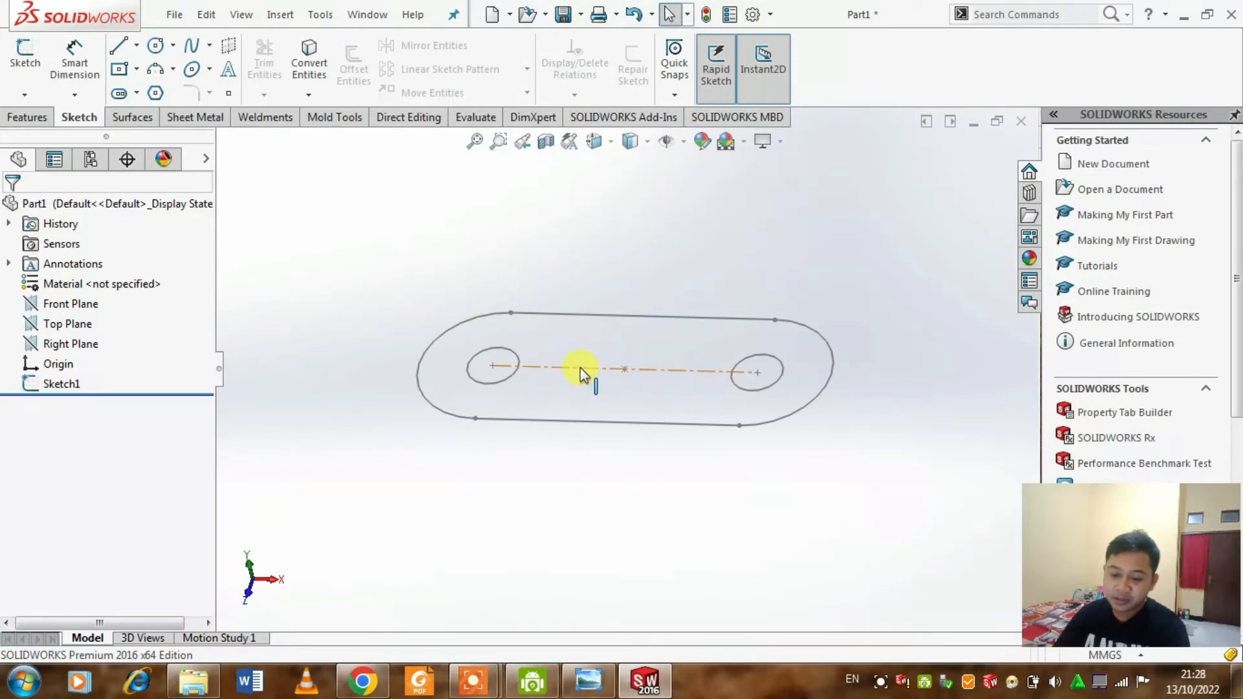
Reopen Sketch1 for editing from the feature tree and exit it again without changing anything.
click(623, 316)
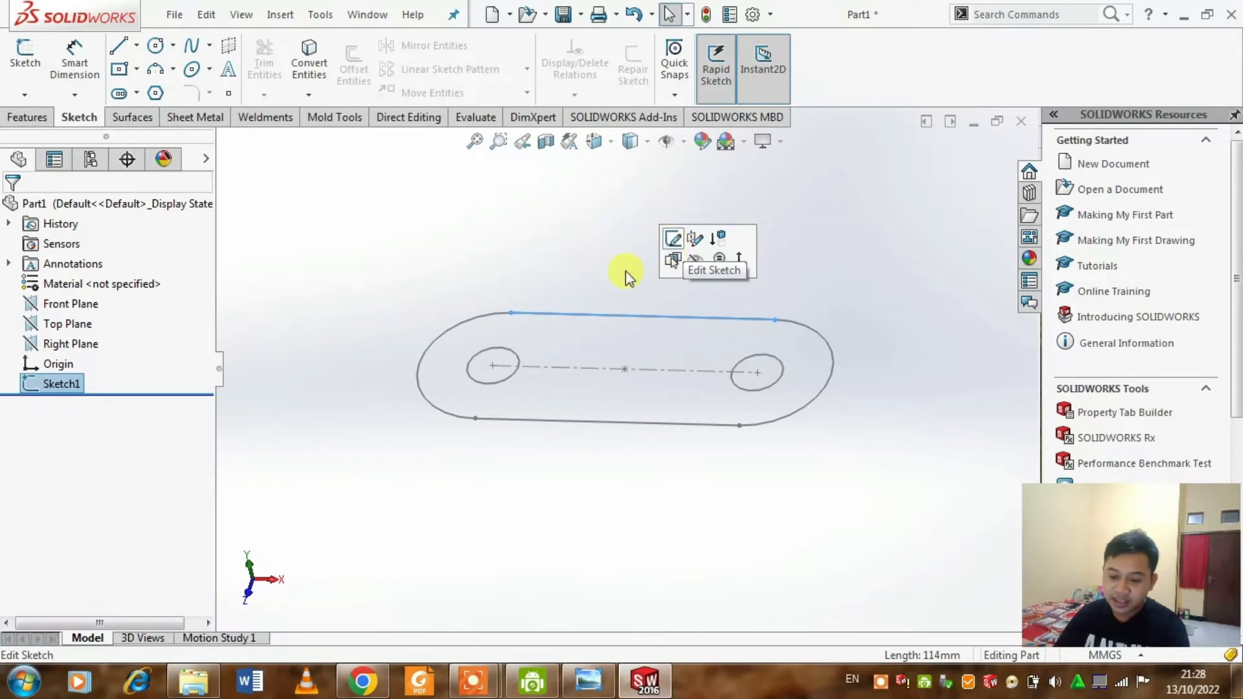
click(60, 383)
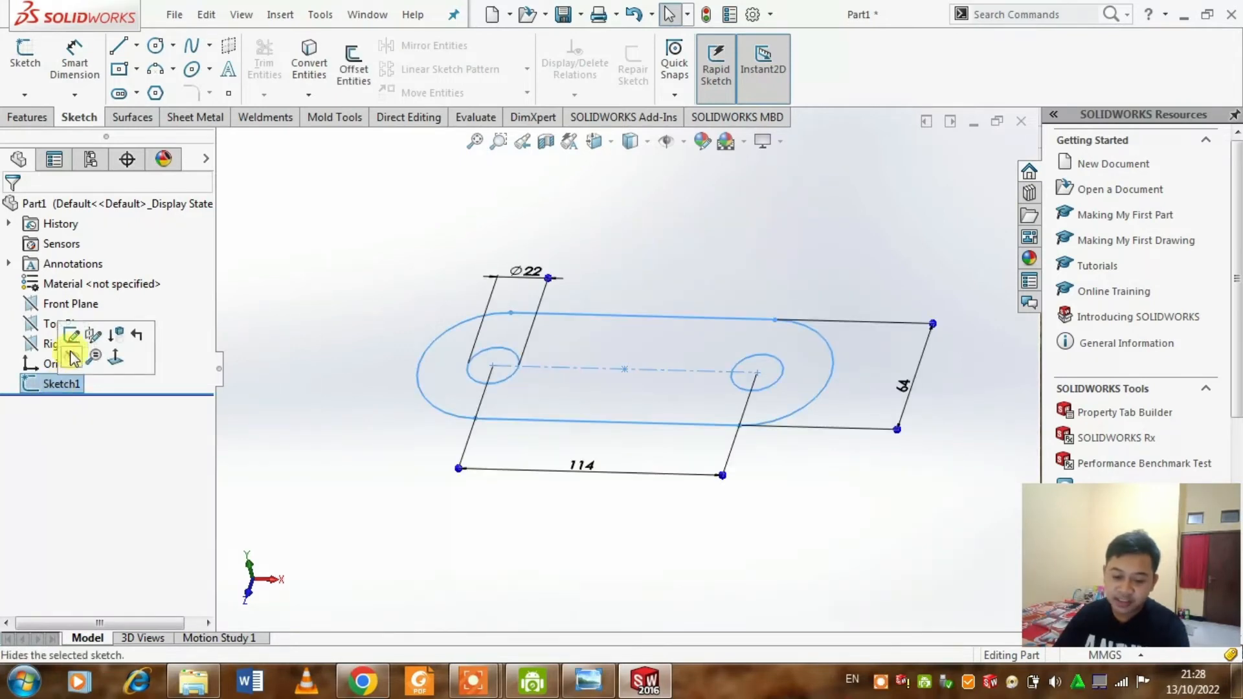
click(71, 335)
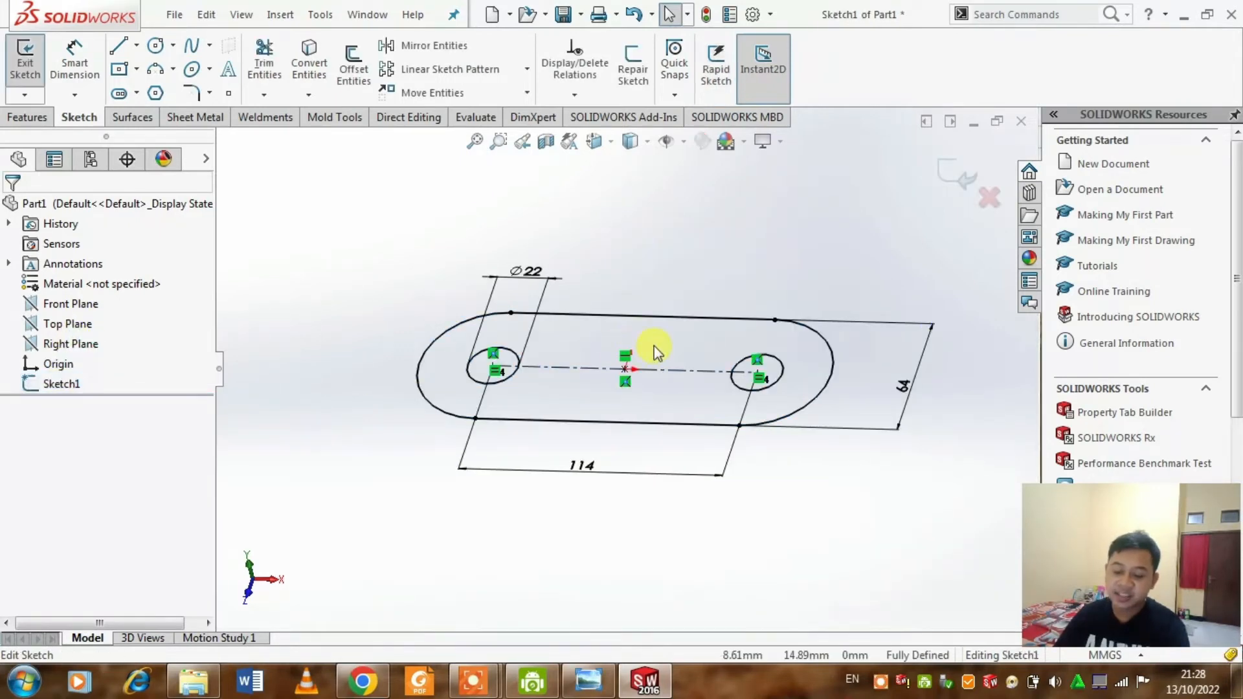
click(953, 178)
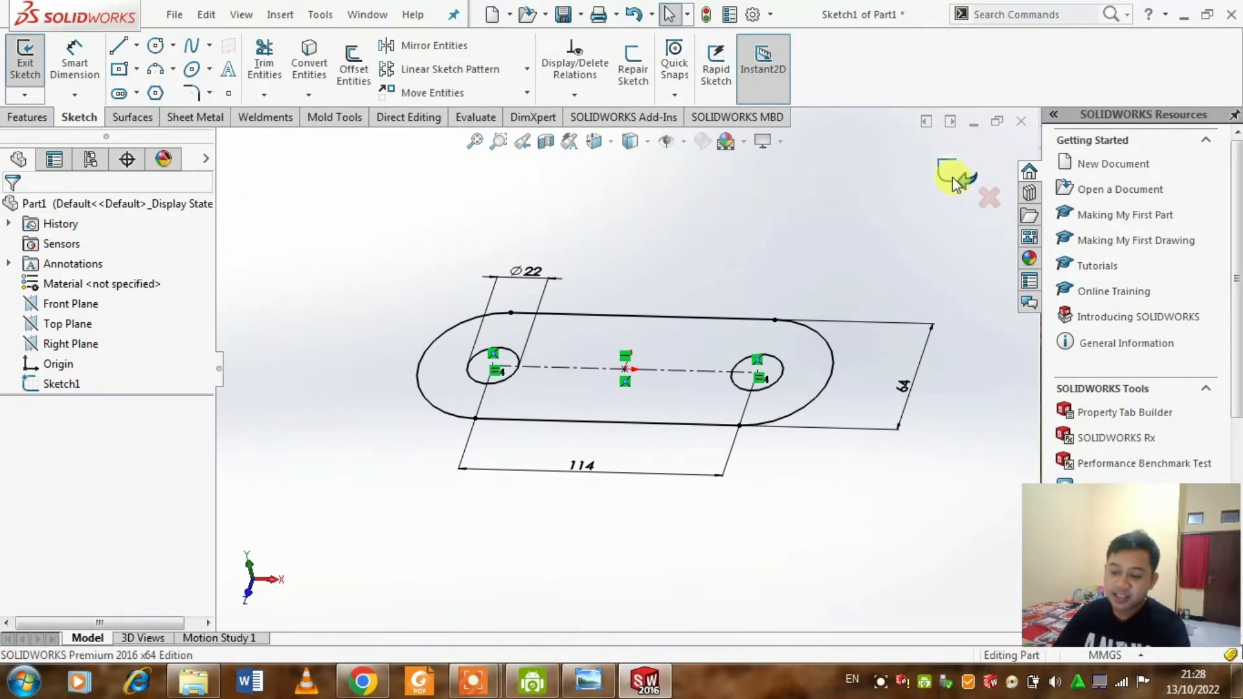
Extrude Sketch1 as a blind boss 19 mm deep, taking the base thickness from the 3.1 CS bracket drawing.
click(26, 119)
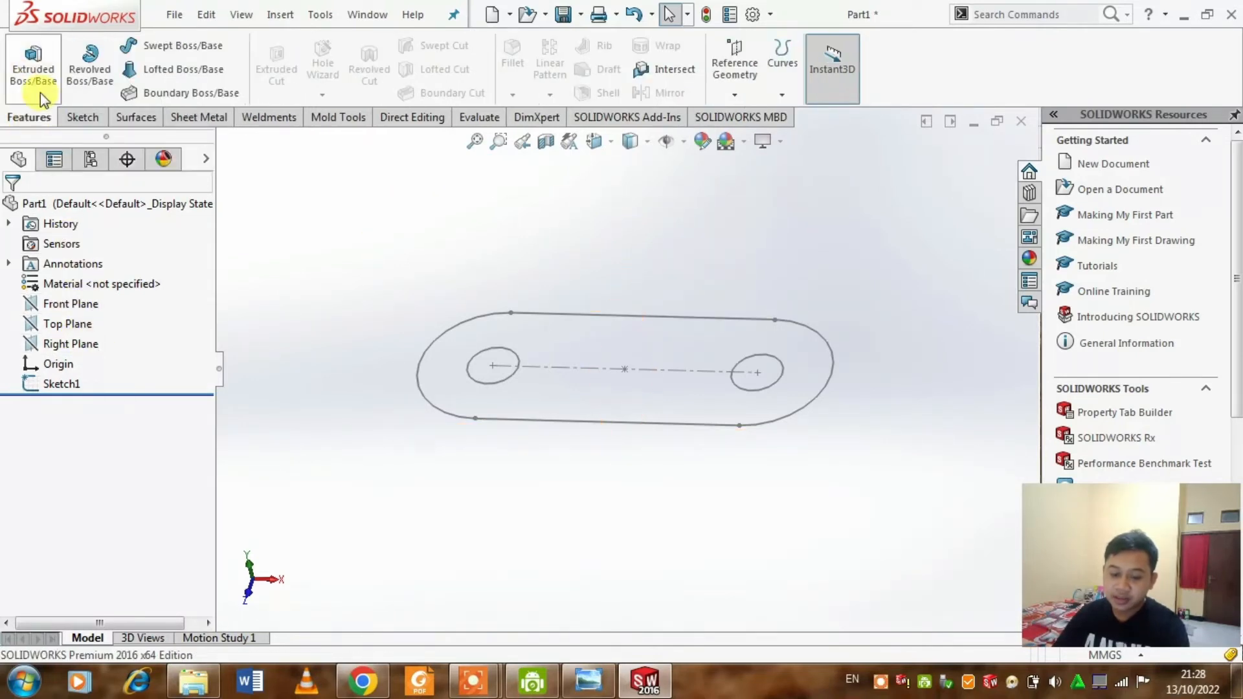
click(32, 65)
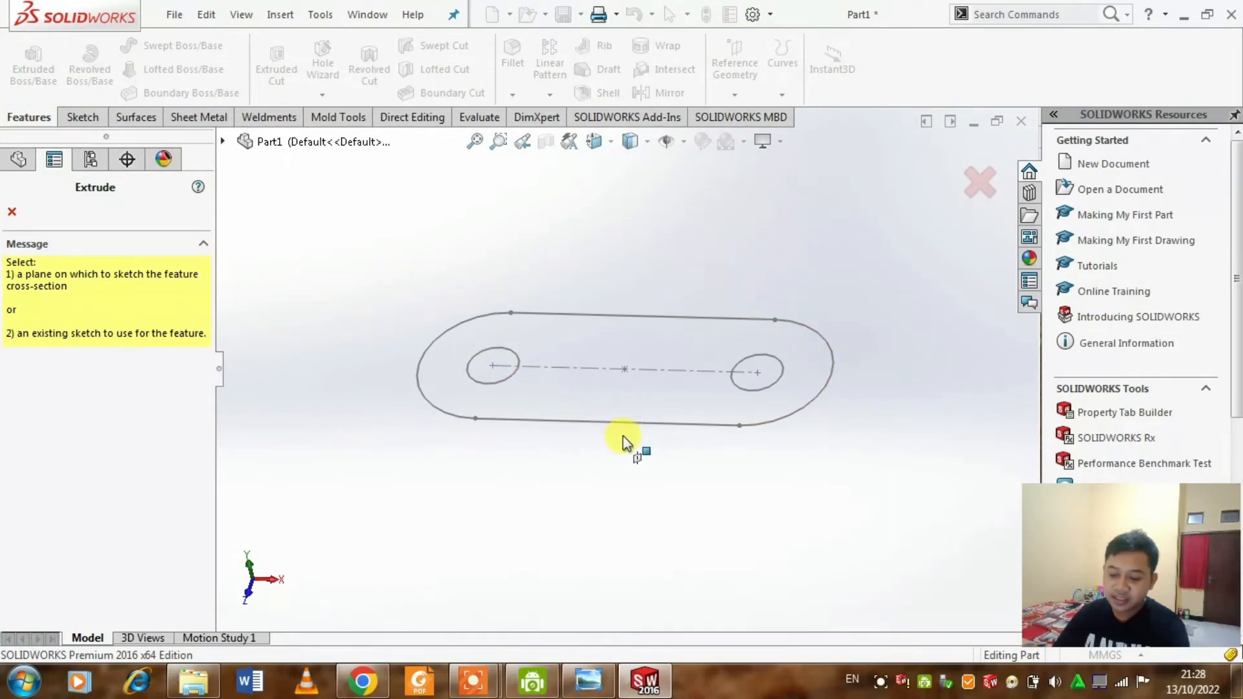
key(Escape)
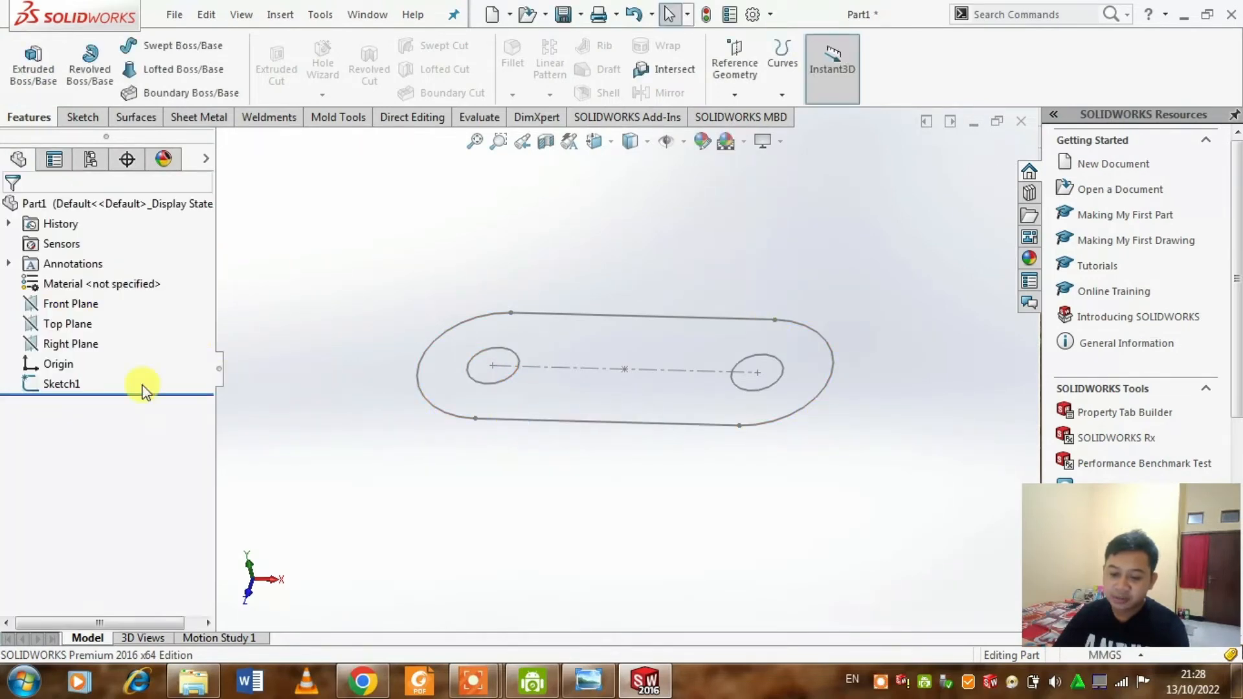
click(61, 386)
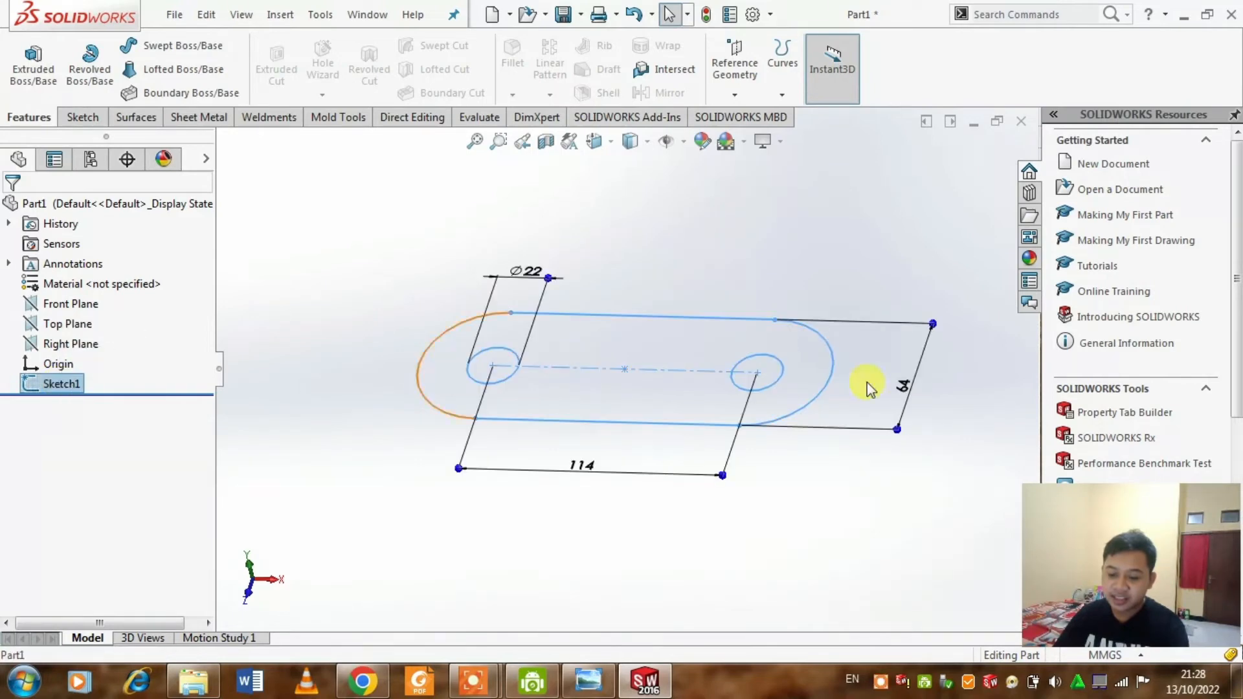
click(30, 68)
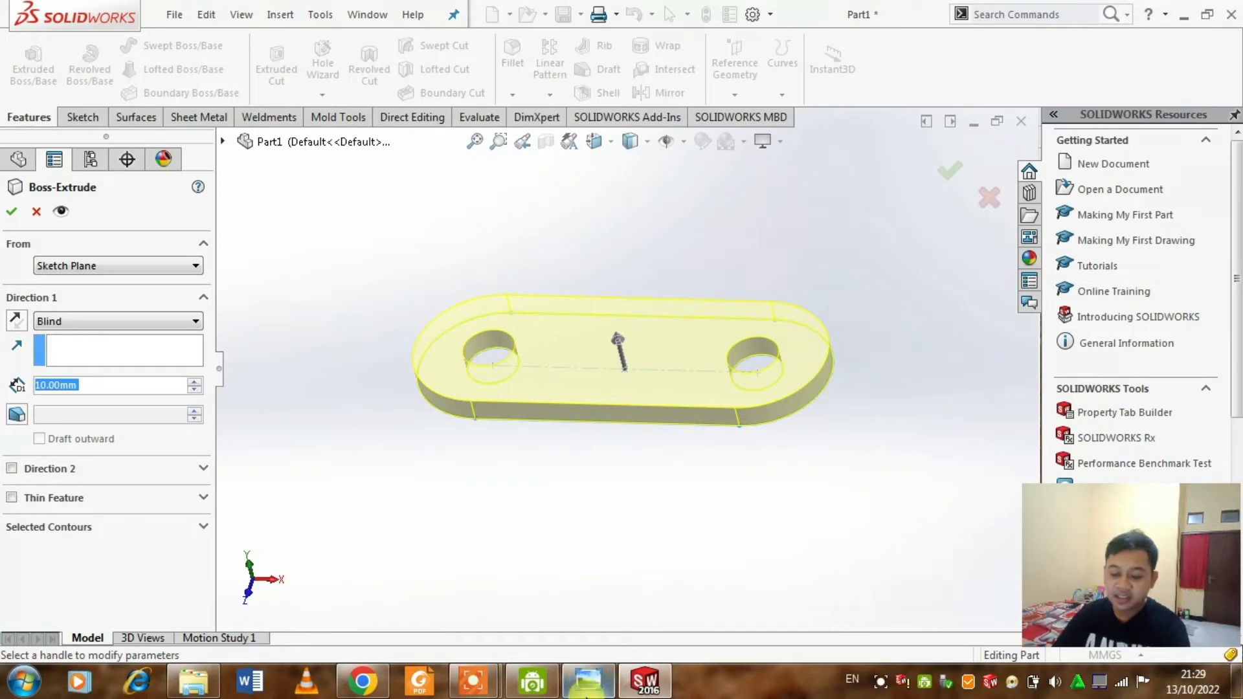
click(588, 680)
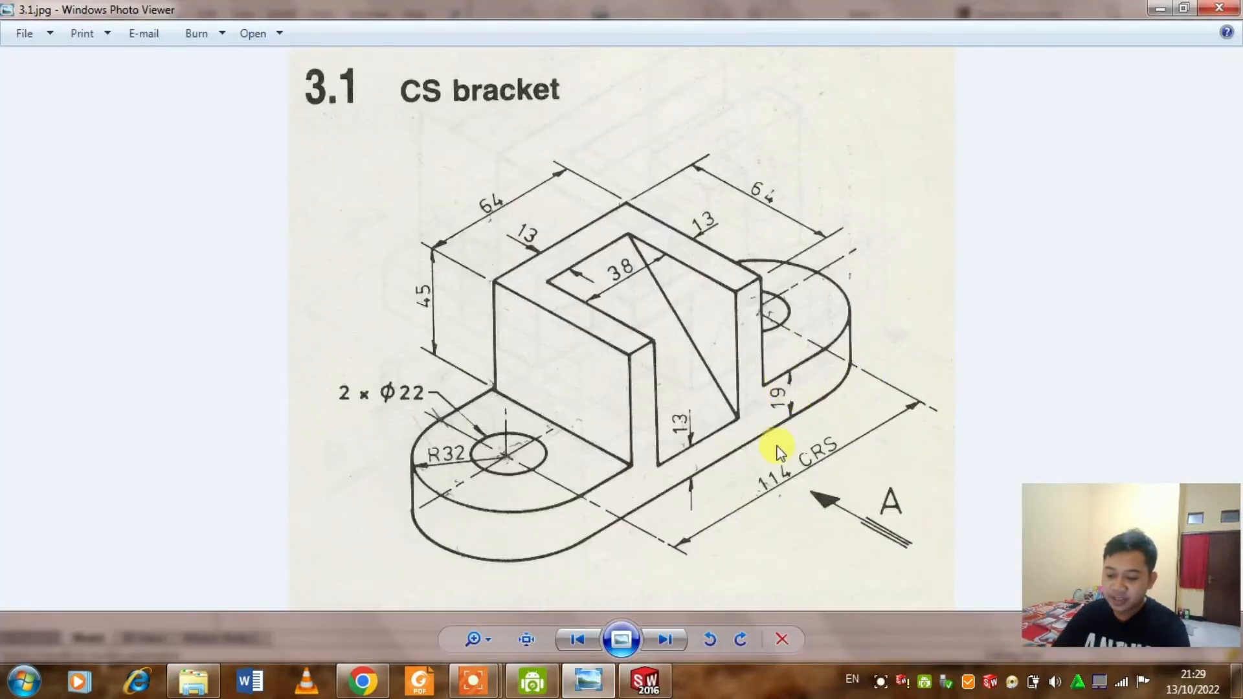
click(588, 687)
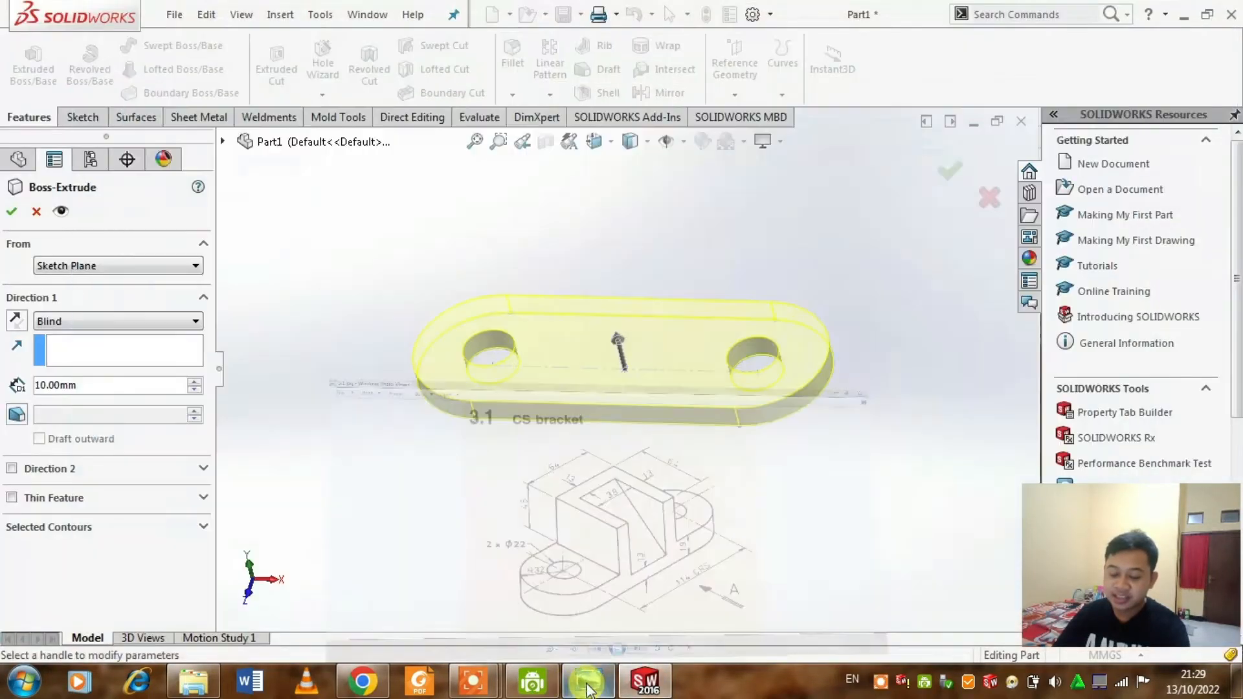
double_click(78, 385)
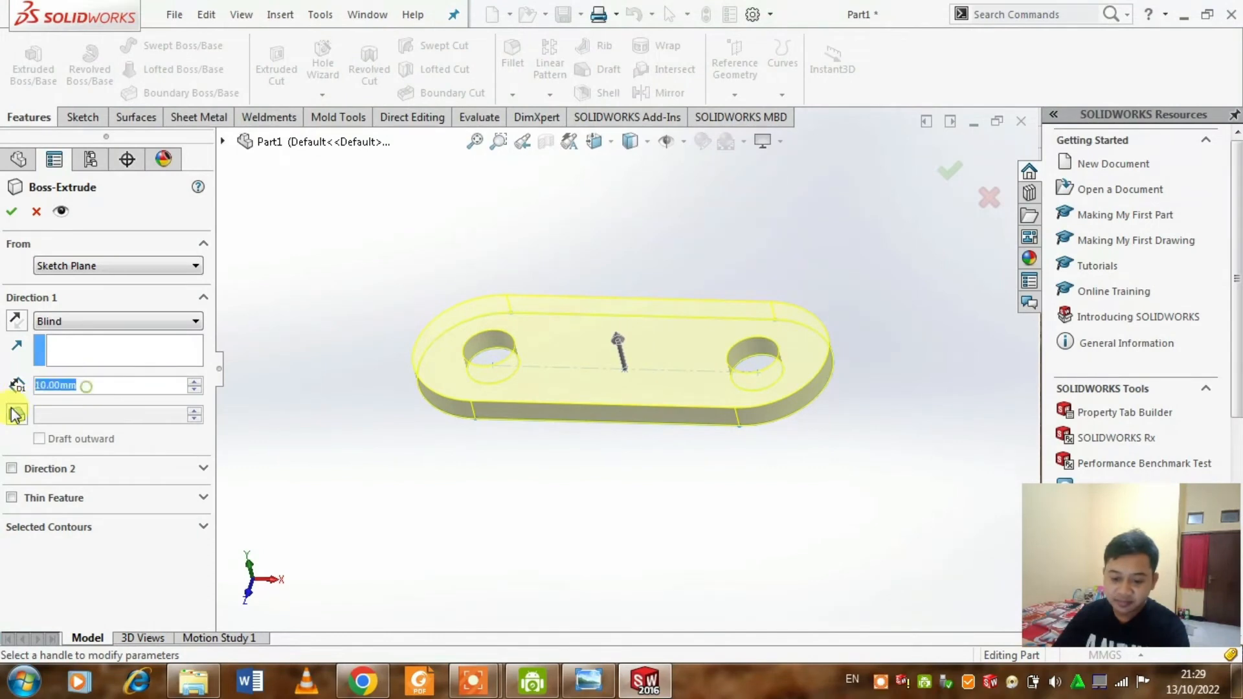
text(19)
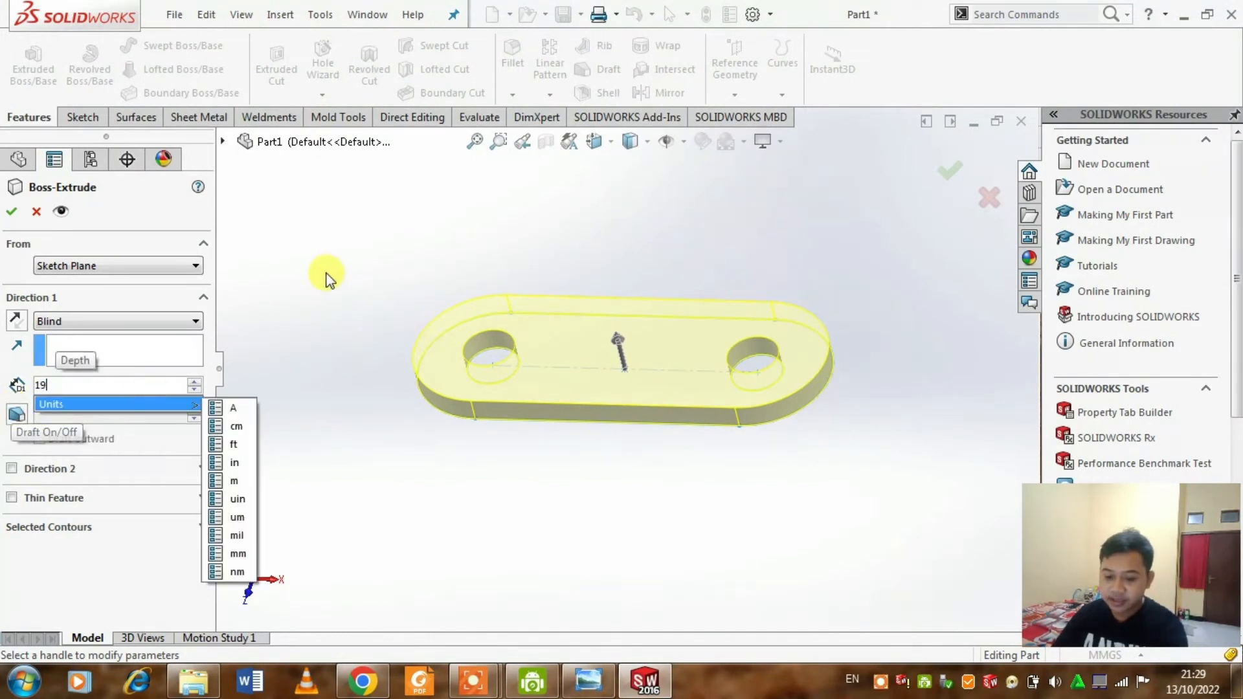
key(Return)
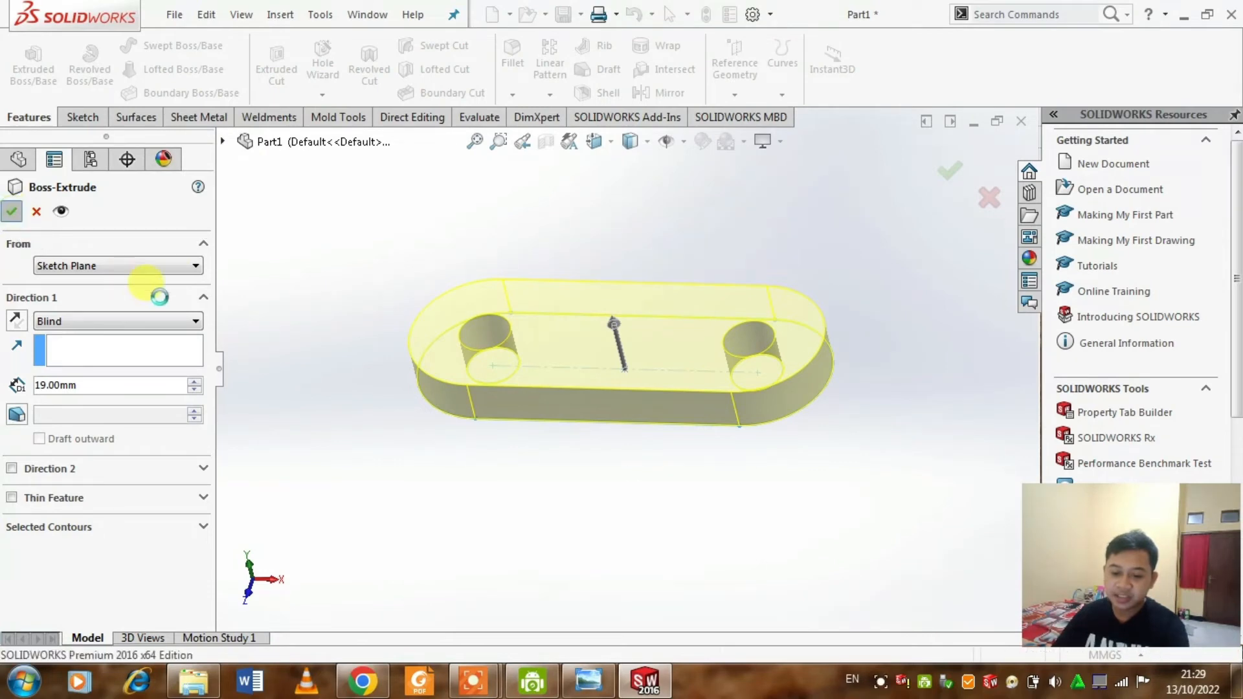
key(Return)
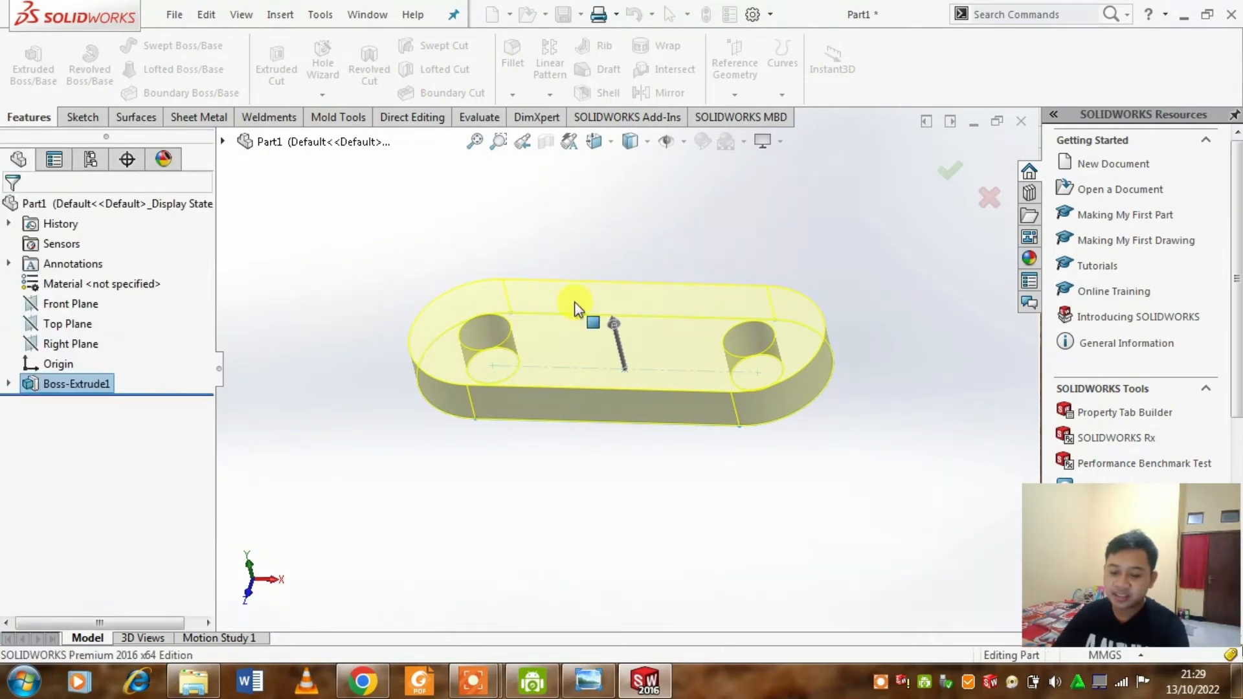
Examine the upright block's dimensions in the 3.1 CS bracket drawing and compare them with the extruded base's top and front faces.
middle_drag(667, 459, 521, 431)
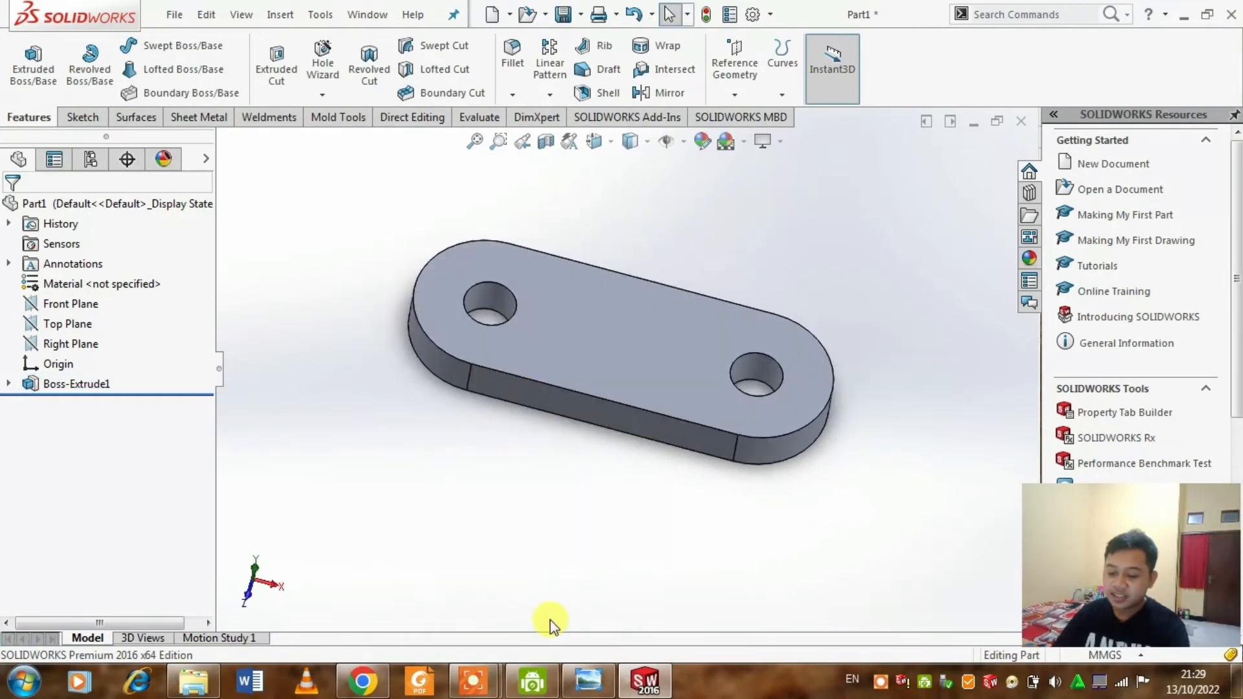
click(588, 680)
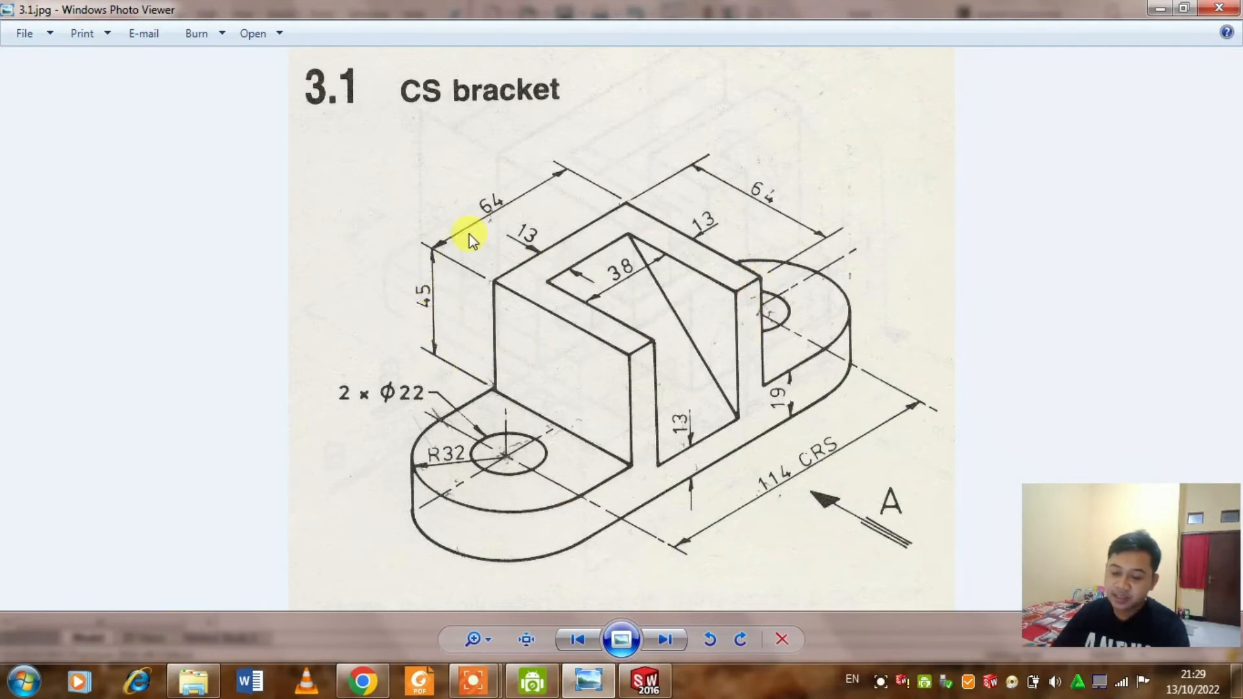
click(588, 680)
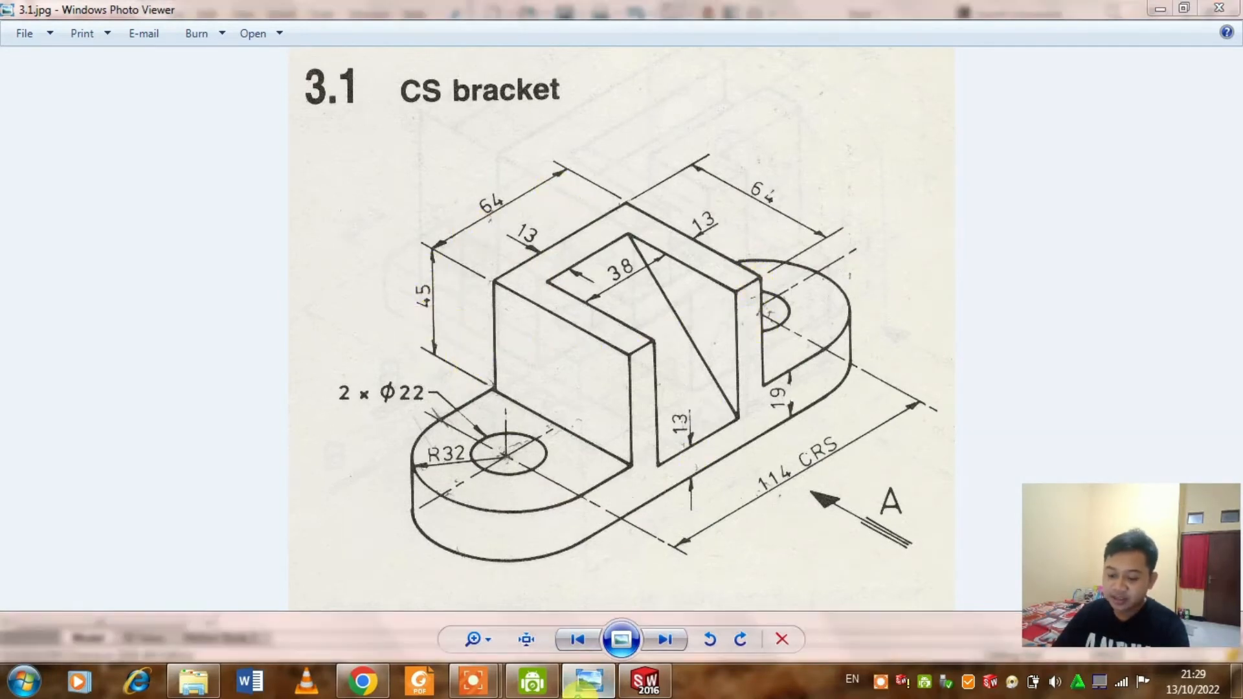
middle_drag(623, 517, 582, 442)
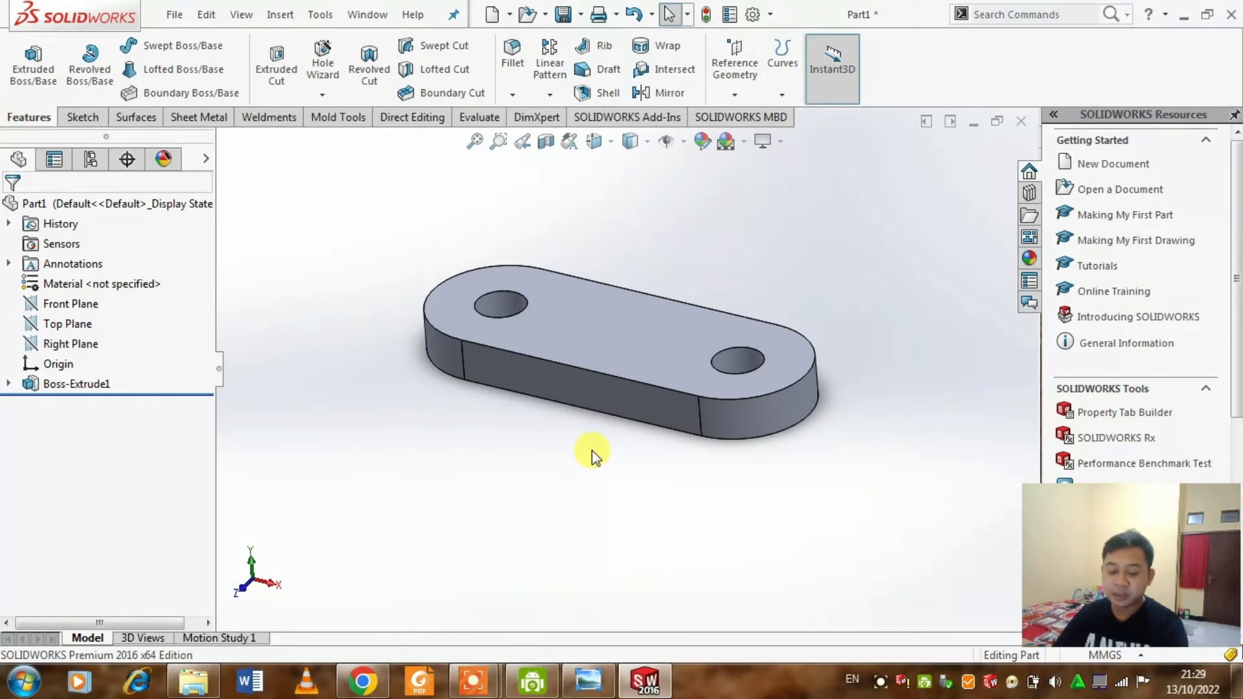
click(593, 322)
click(562, 387)
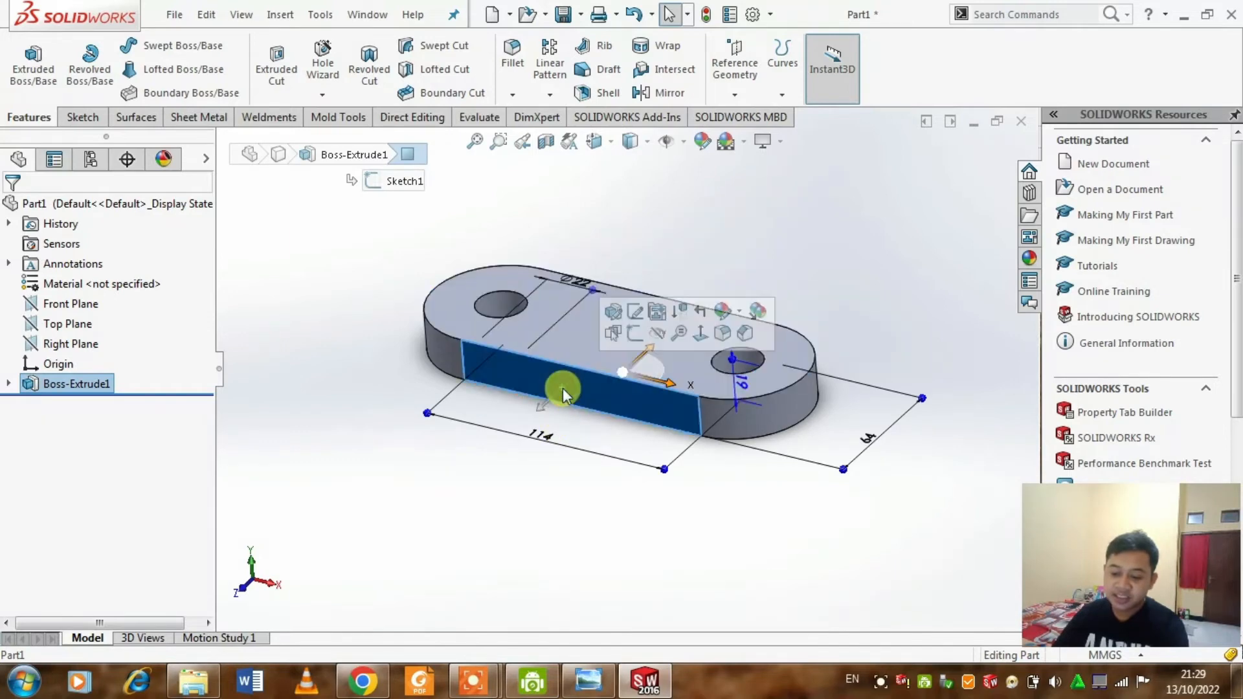
click(520, 518)
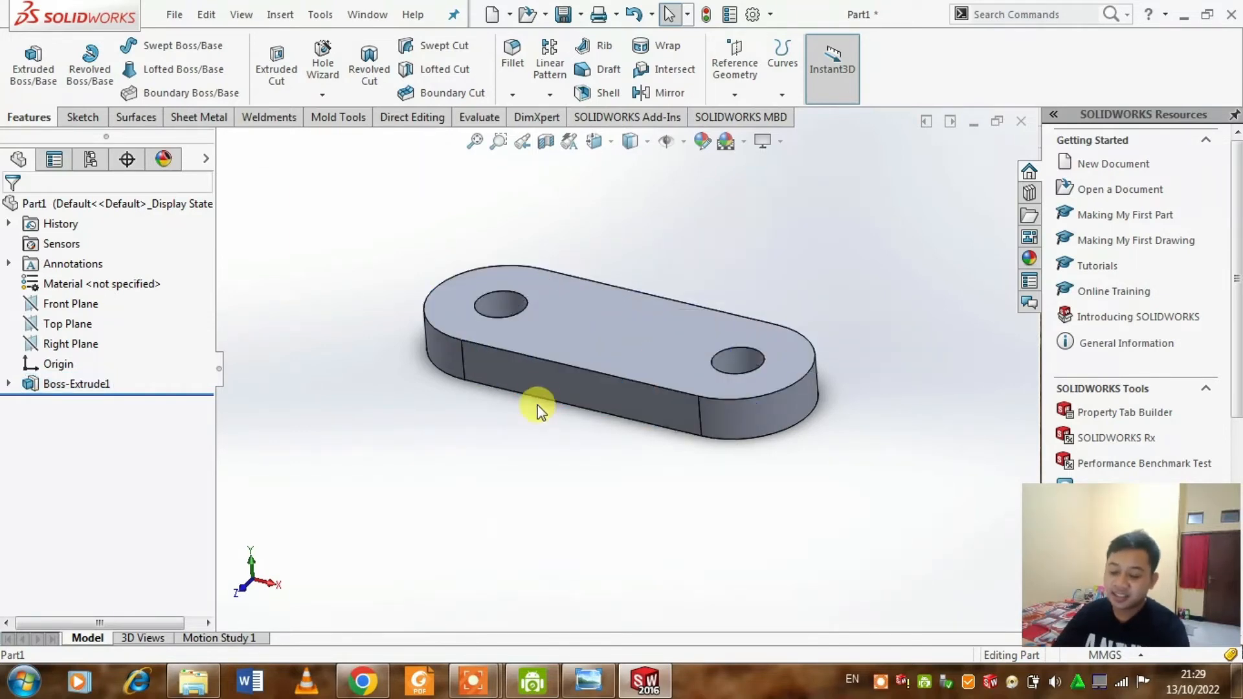
middle_drag(564, 320, 588, 348)
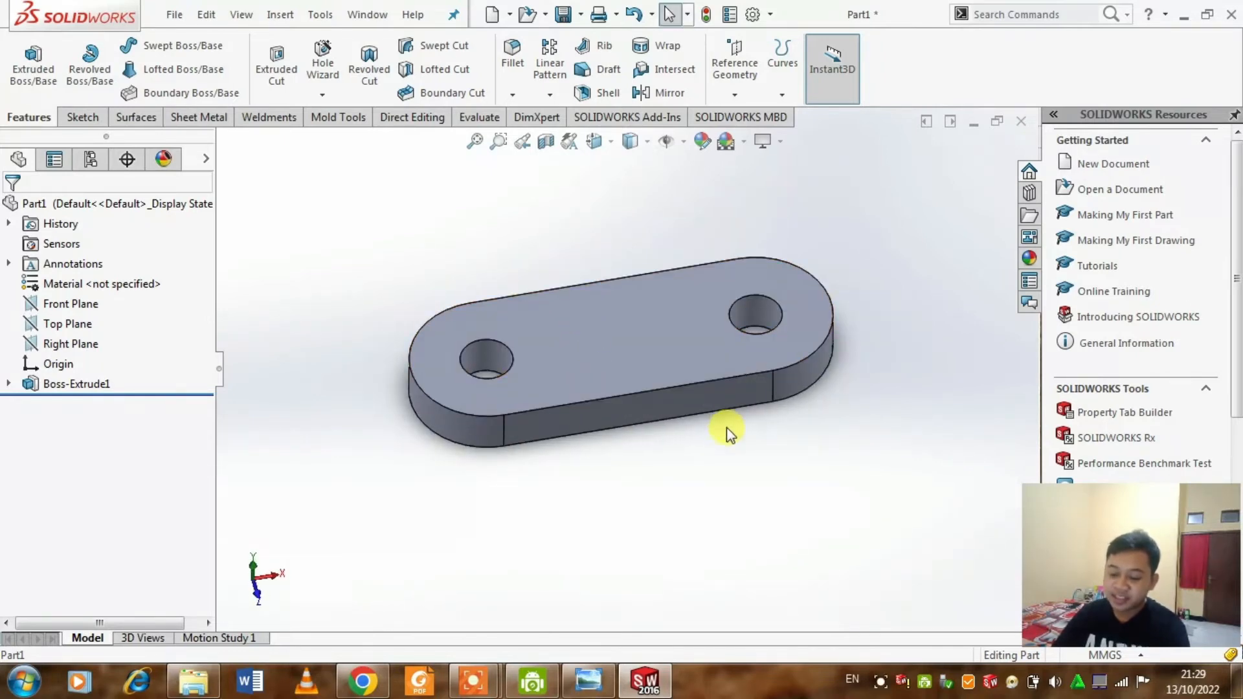
Start a new sketch on the base's top face and orient it to the Top view.
click(605, 346)
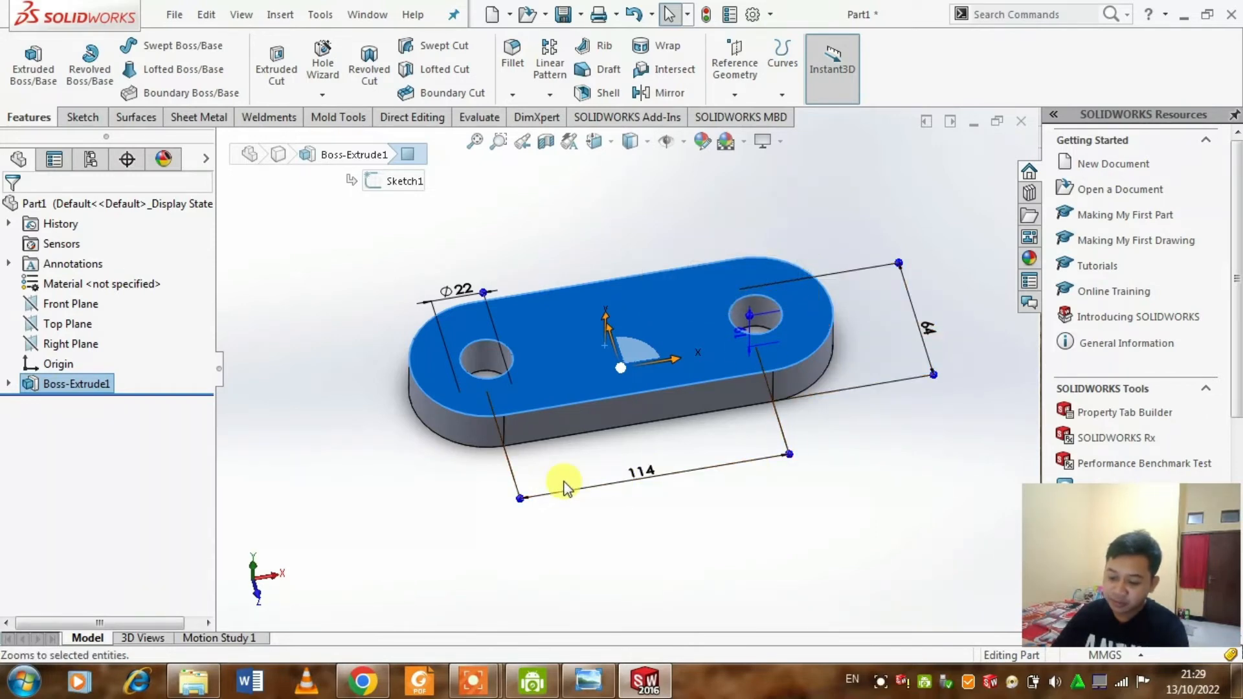
click(698, 298)
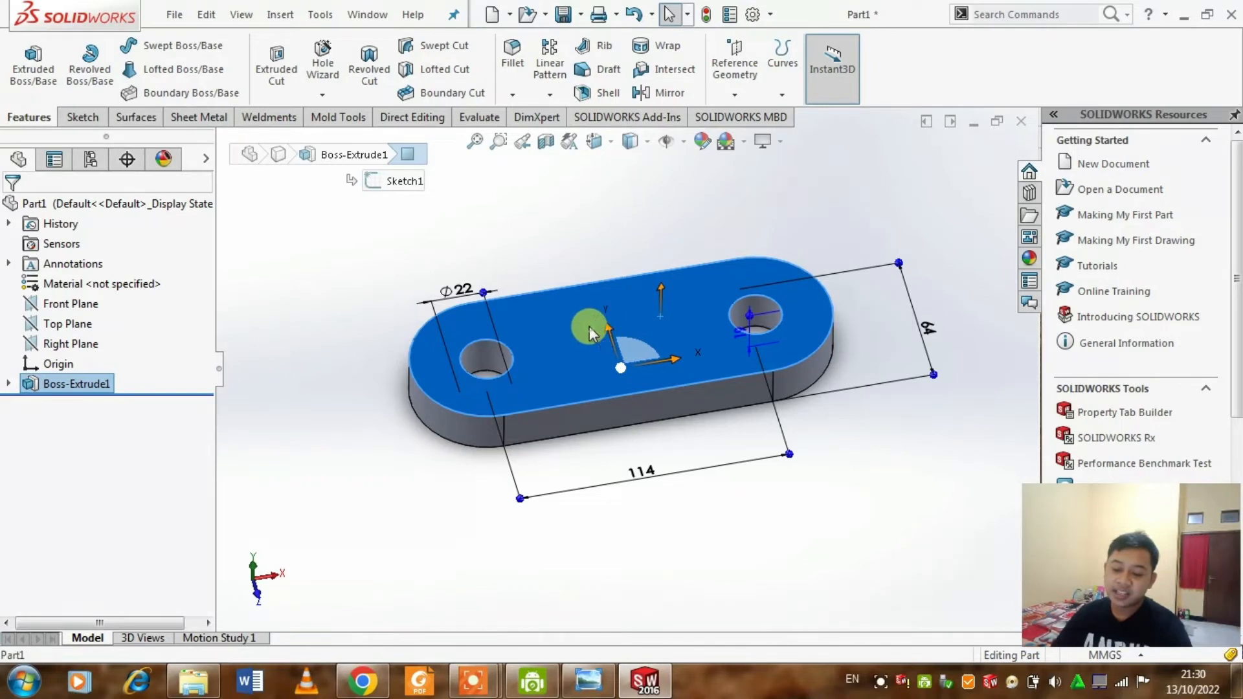
click(659, 272)
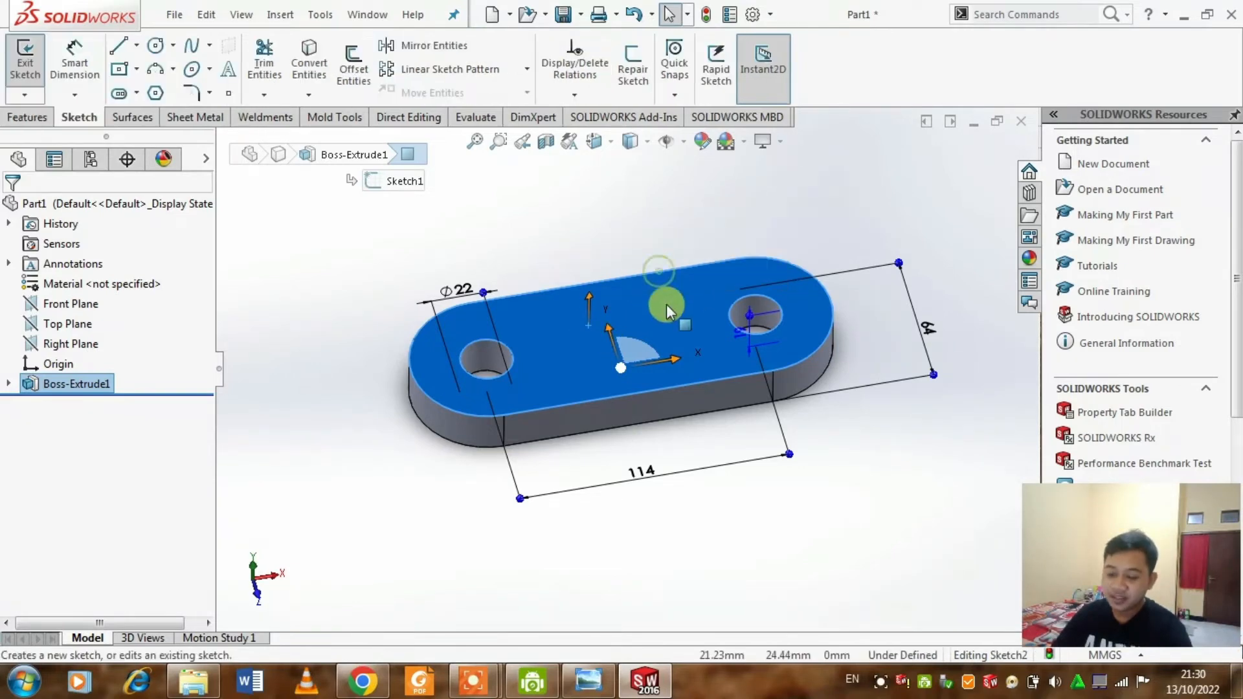
middle_drag(617, 441, 638, 541)
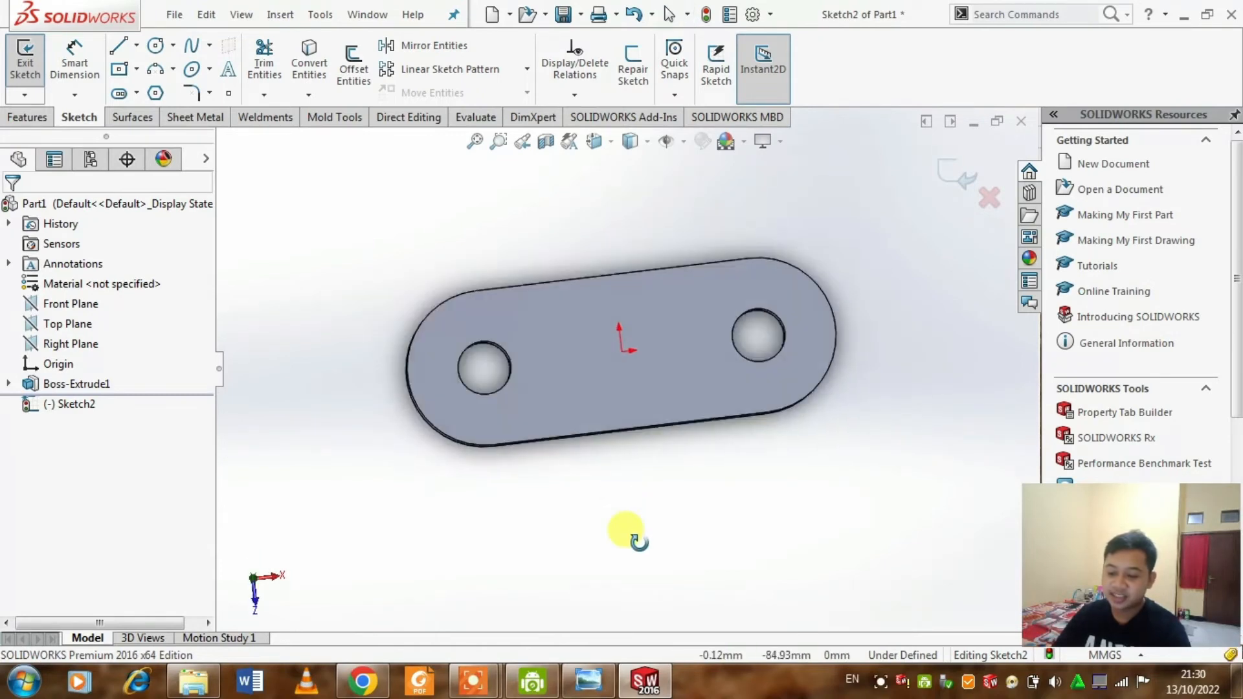
key(space)
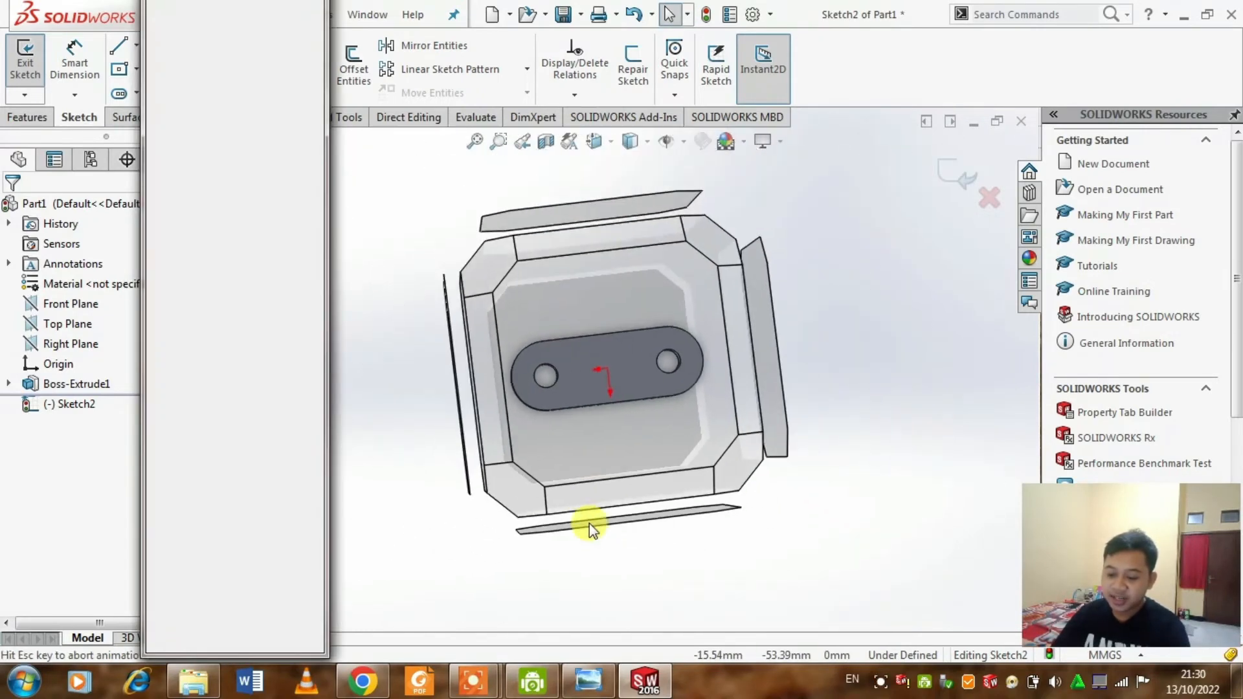
mouse_move(653, 430)
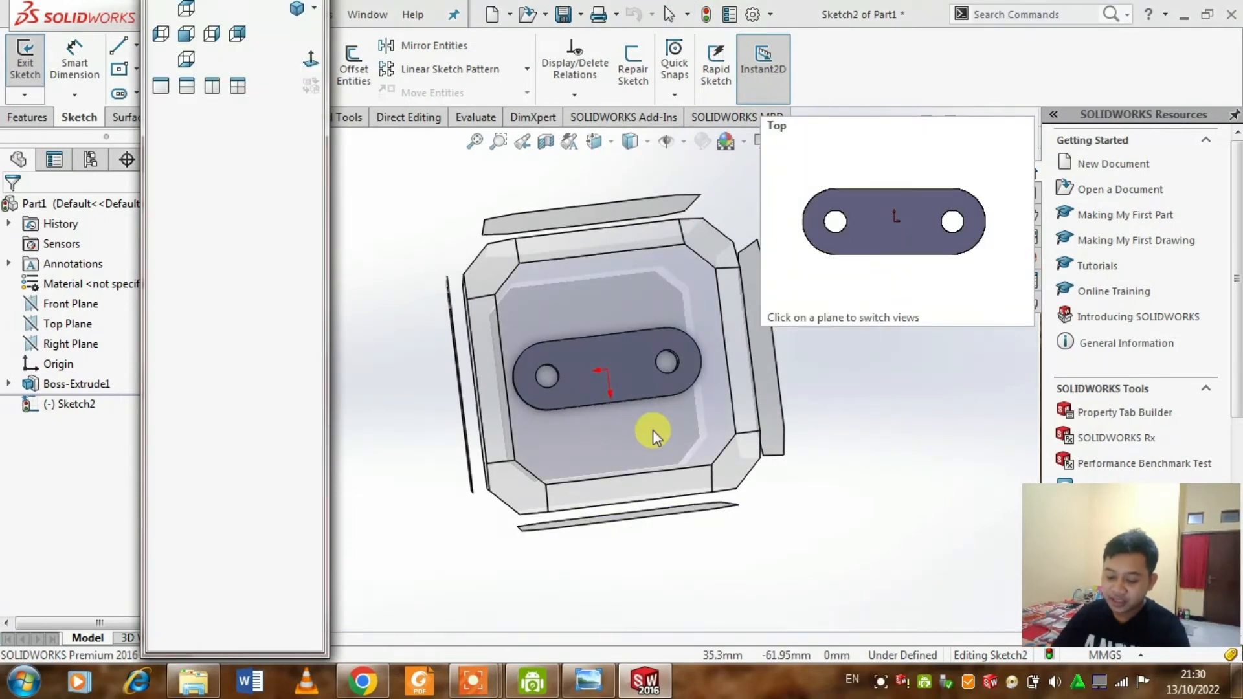
click(653, 430)
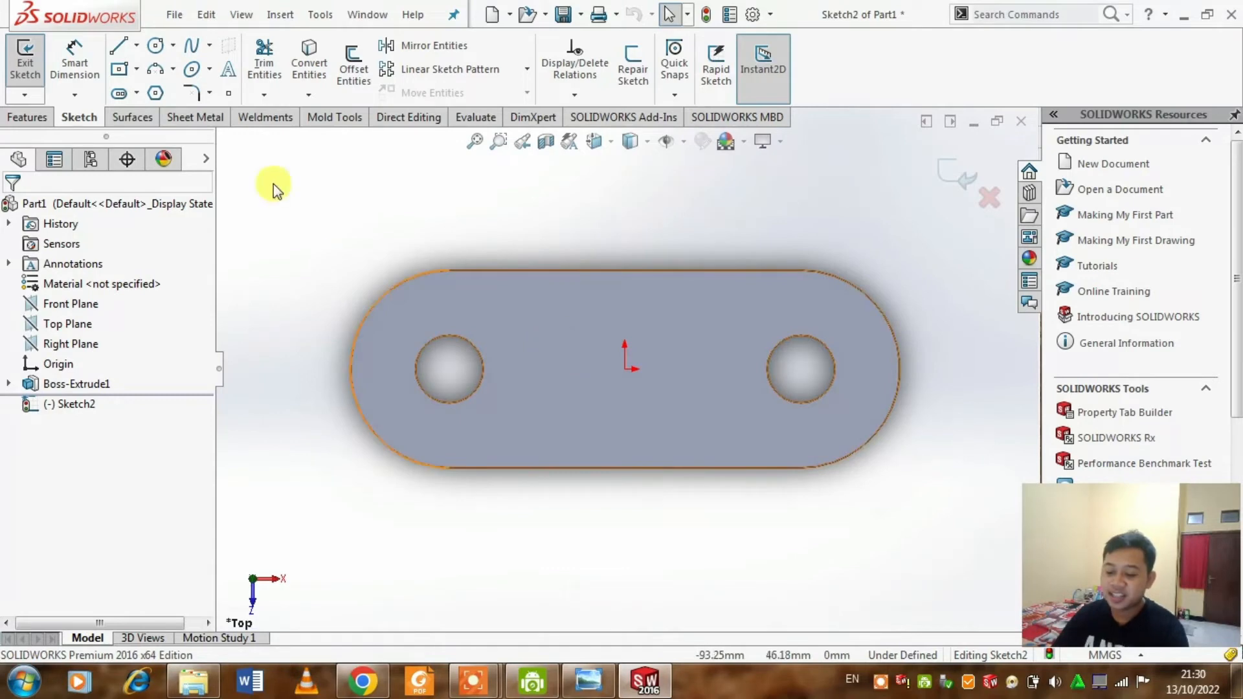
Sketch a center rectangle from the origin to the base's straight upper edge, about 65 mm wide and 64 mm high.
click(120, 70)
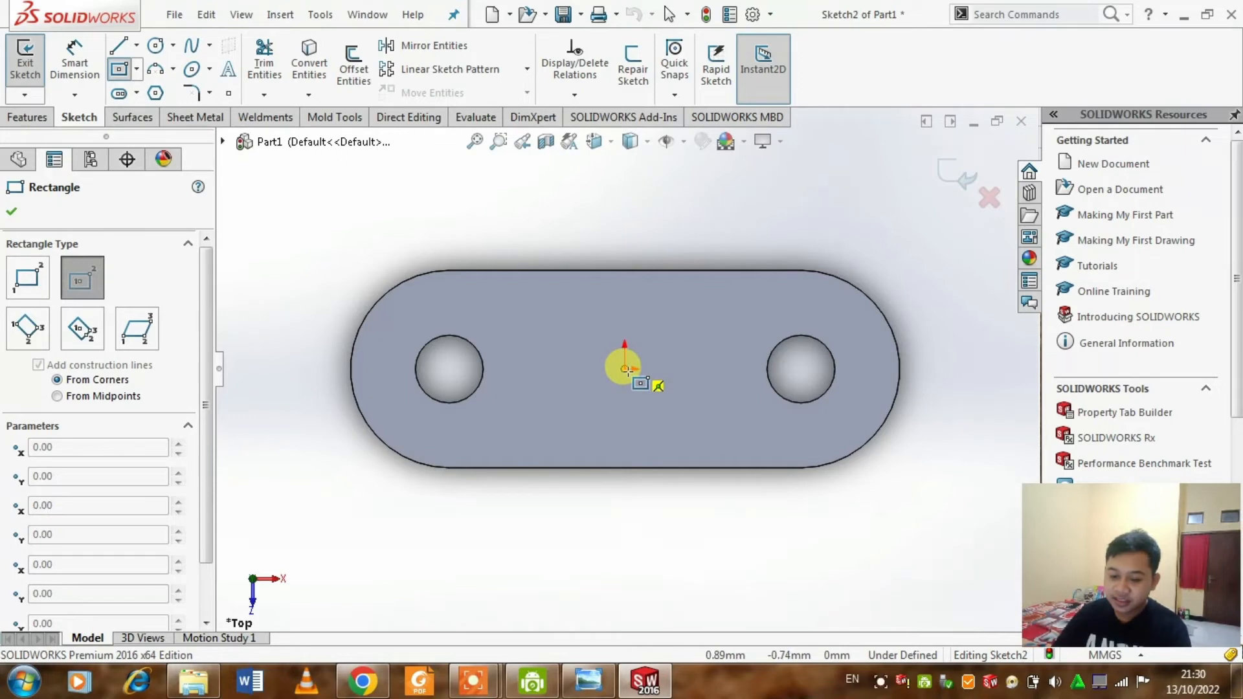
mouse_move(625, 370)
mouse_down()
mouse_move(522, 344)
mouse_move(524, 272)
mouse_up()
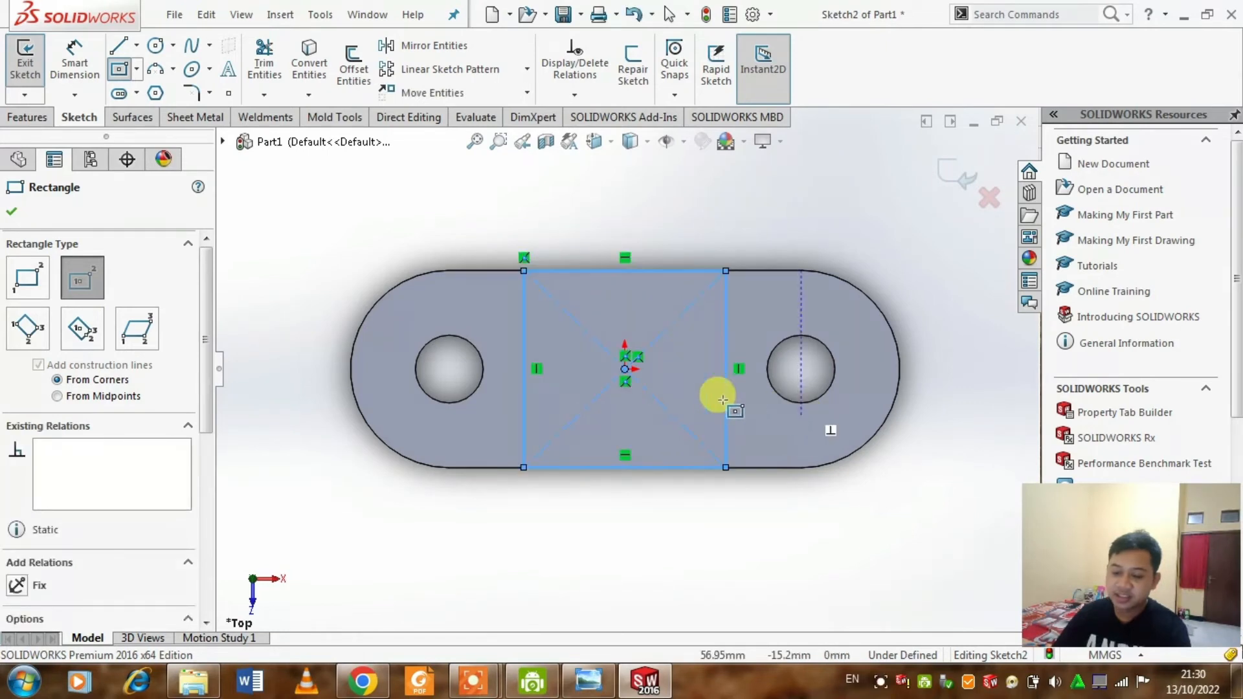
key(Escape)
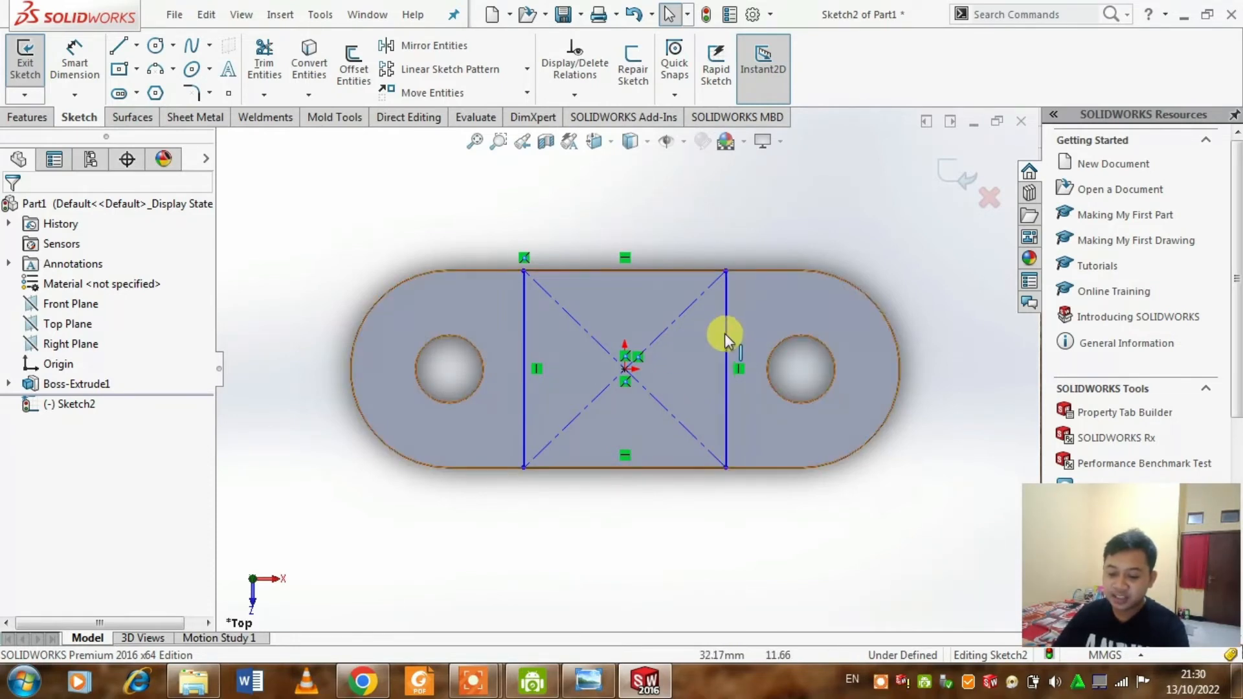
mouse_move(727, 333)
mouse_down()
mouse_move(747, 328)
mouse_move(714, 336)
mouse_move(725, 336)
mouse_up()
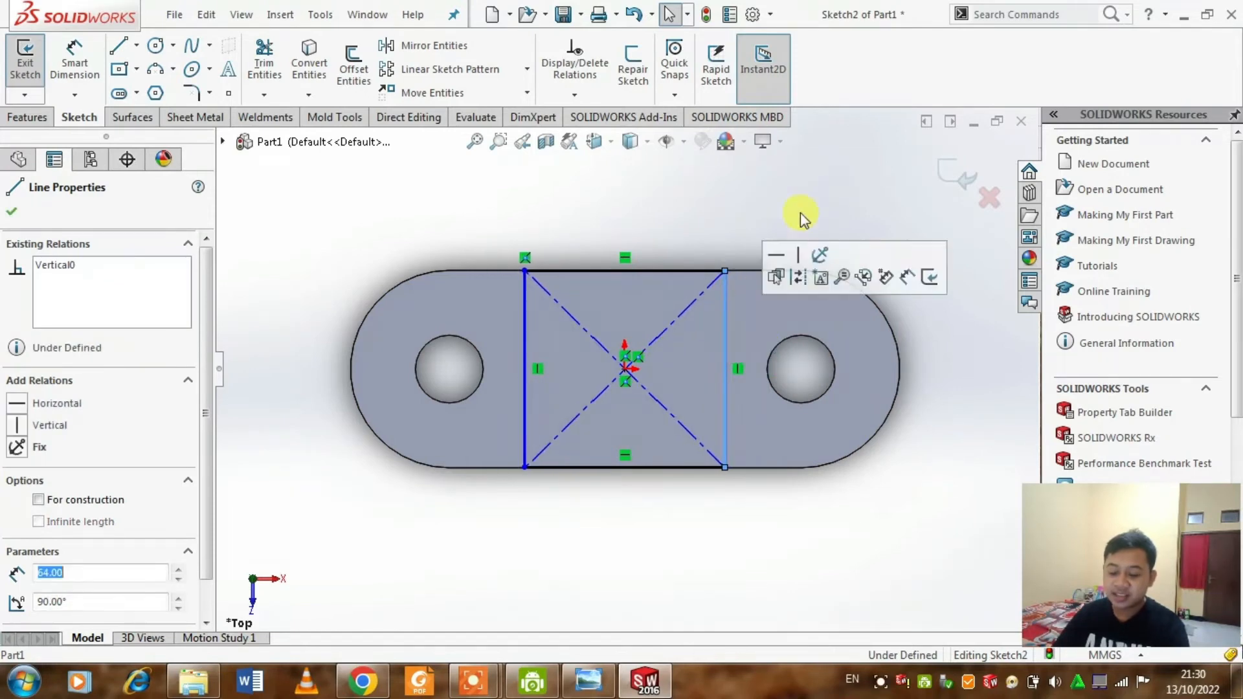
click(705, 222)
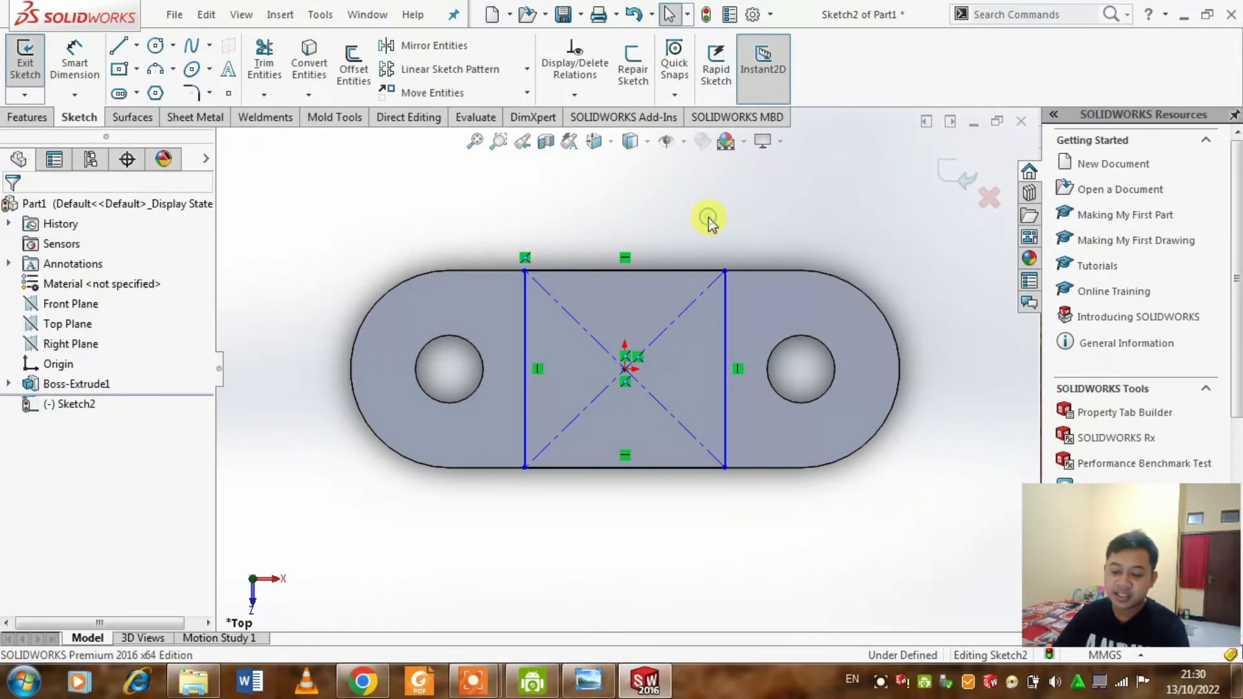
Dimension the rectangle's width as 64 mm and exit the sketch, keeping its changes.
click(75, 63)
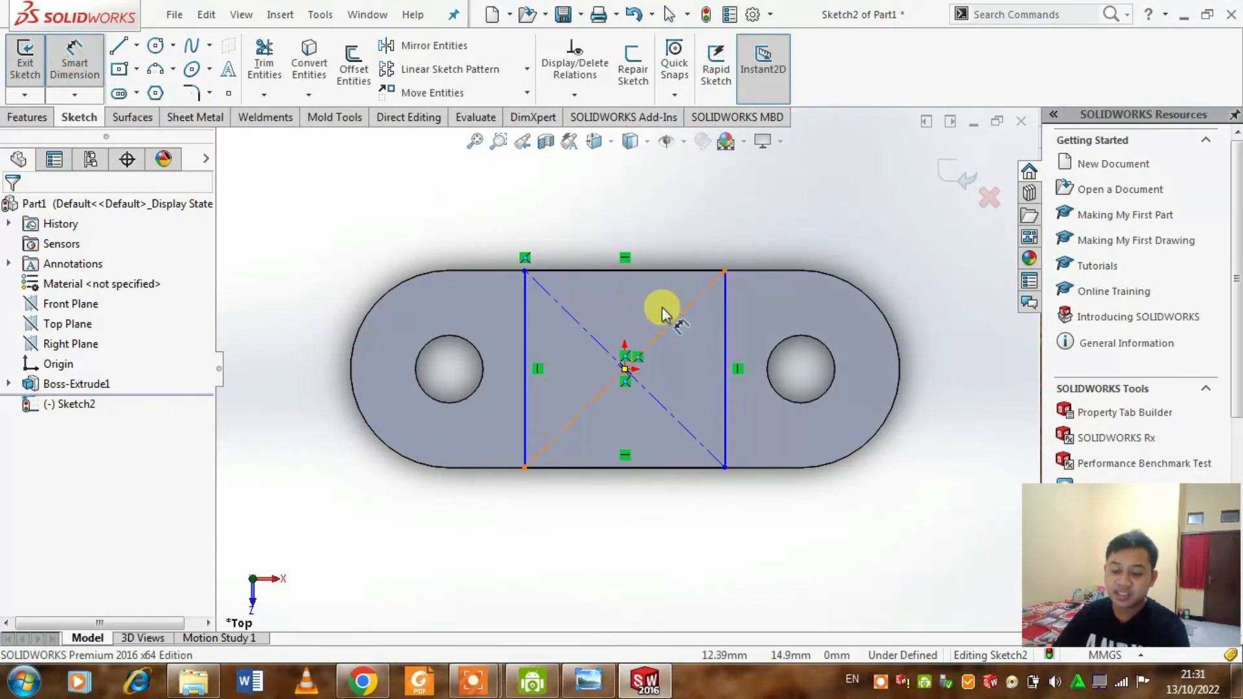
click(651, 269)
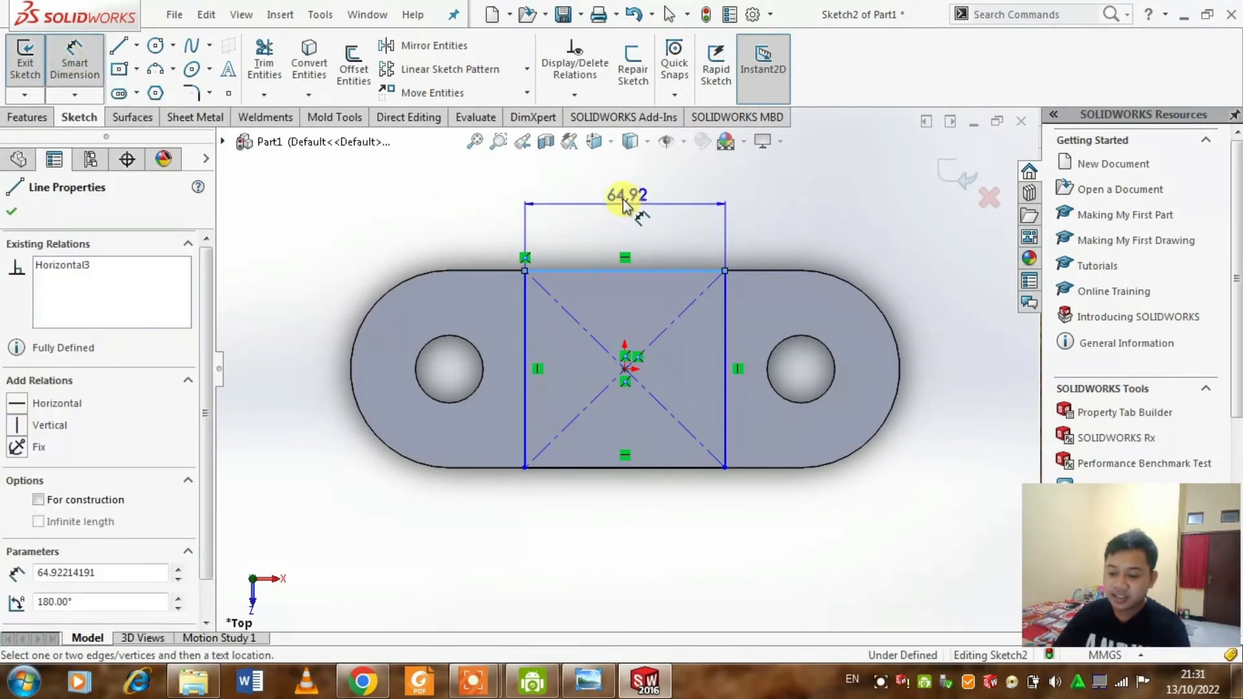
click(621, 204)
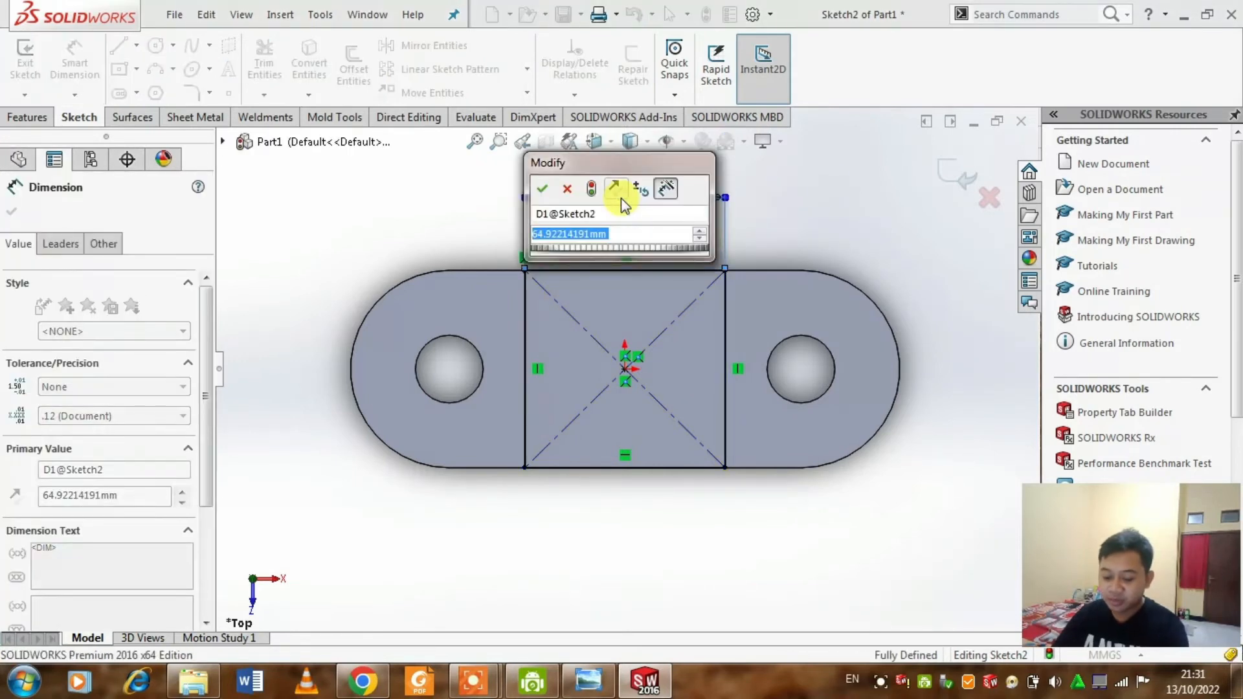
text(64)
click(544, 189)
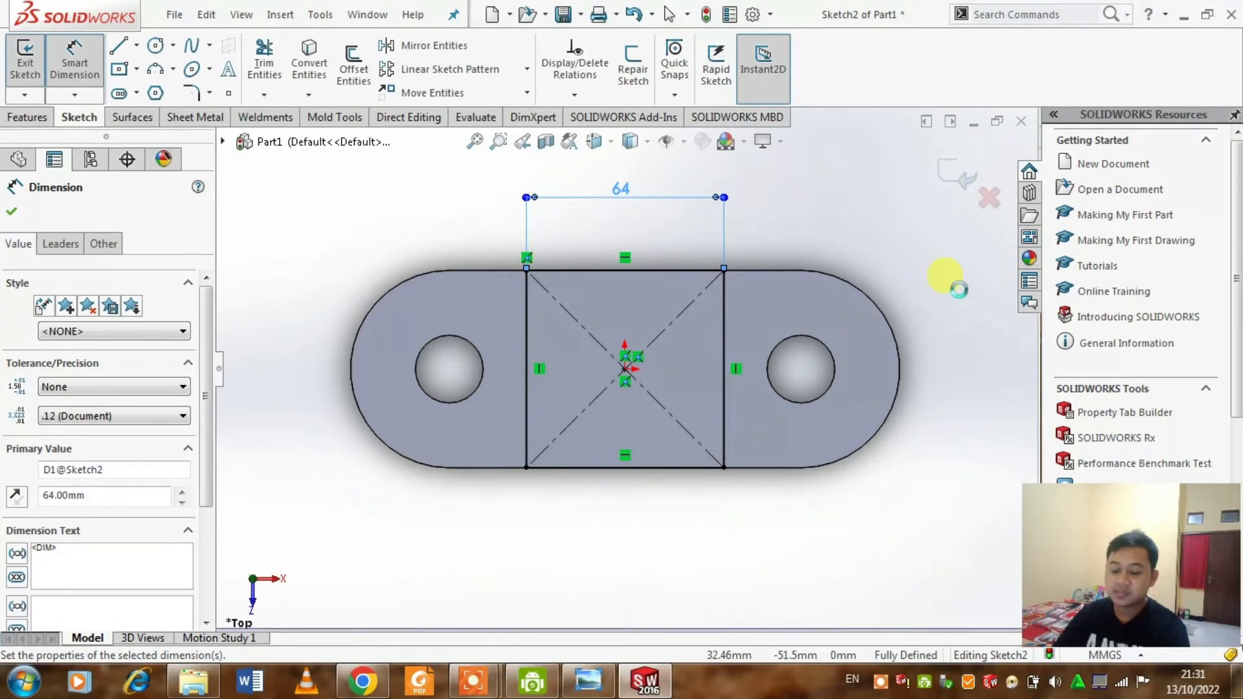
click(949, 189)
click(955, 186)
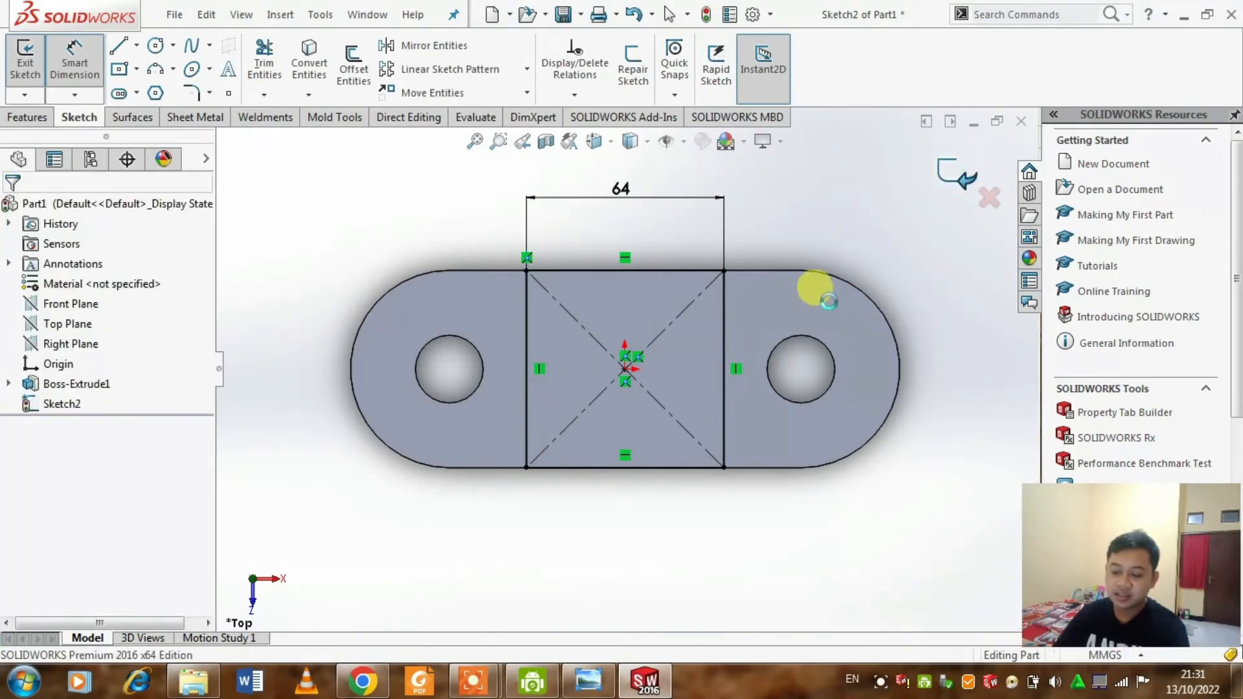
Extrude the 64 mm rectangle 45 mm upward from the base as a merged block and inspect the joined front face.
click(717, 420)
mouse_move(651, 331)
middle_down()
mouse_move(674, 231)
mouse_move(702, 263)
middle_up()
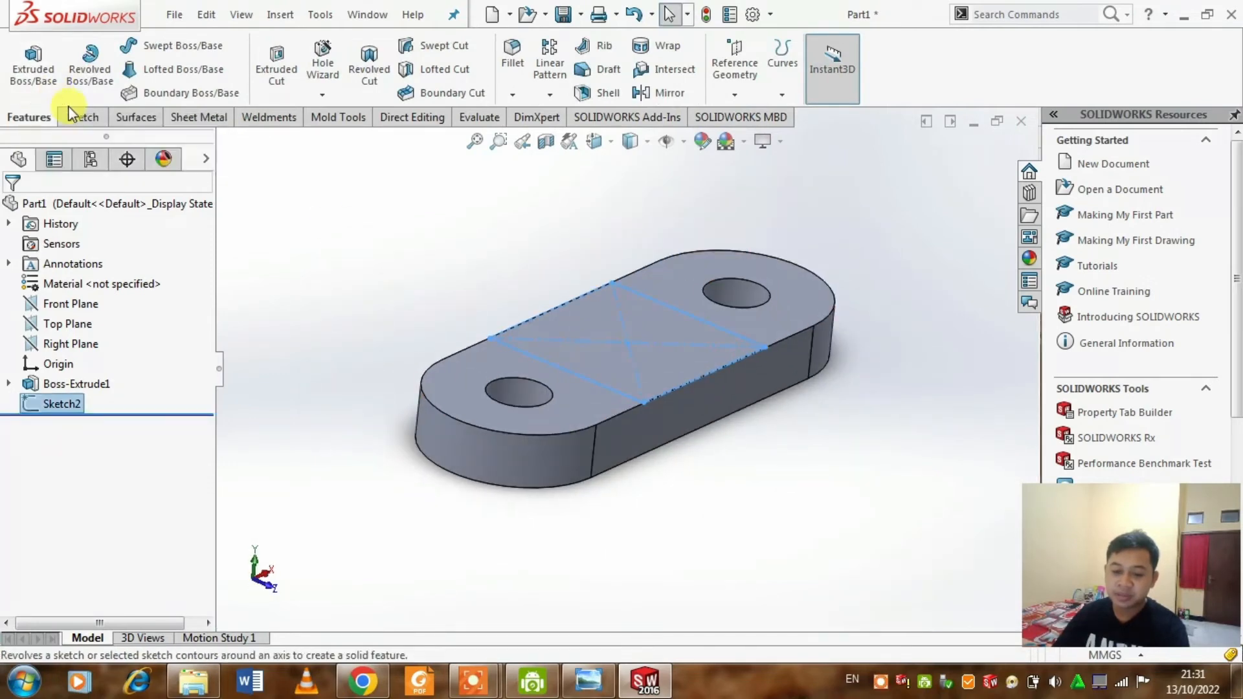
click(40, 72)
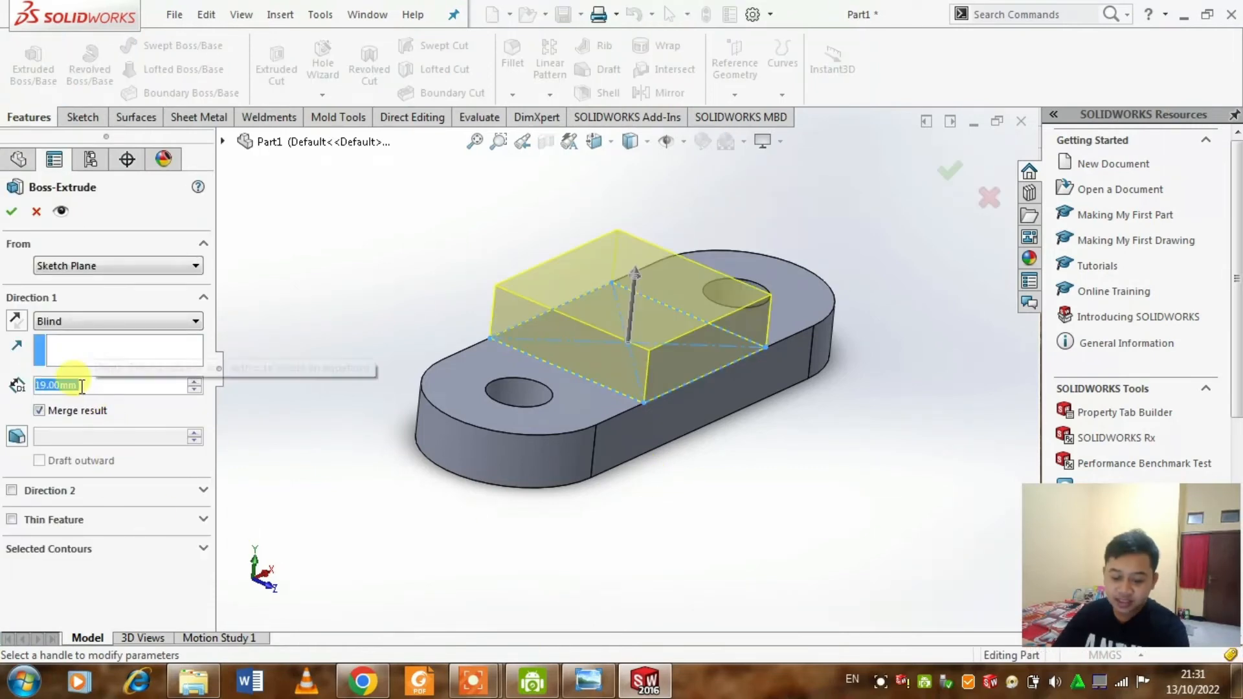
text(45)
key(Return)
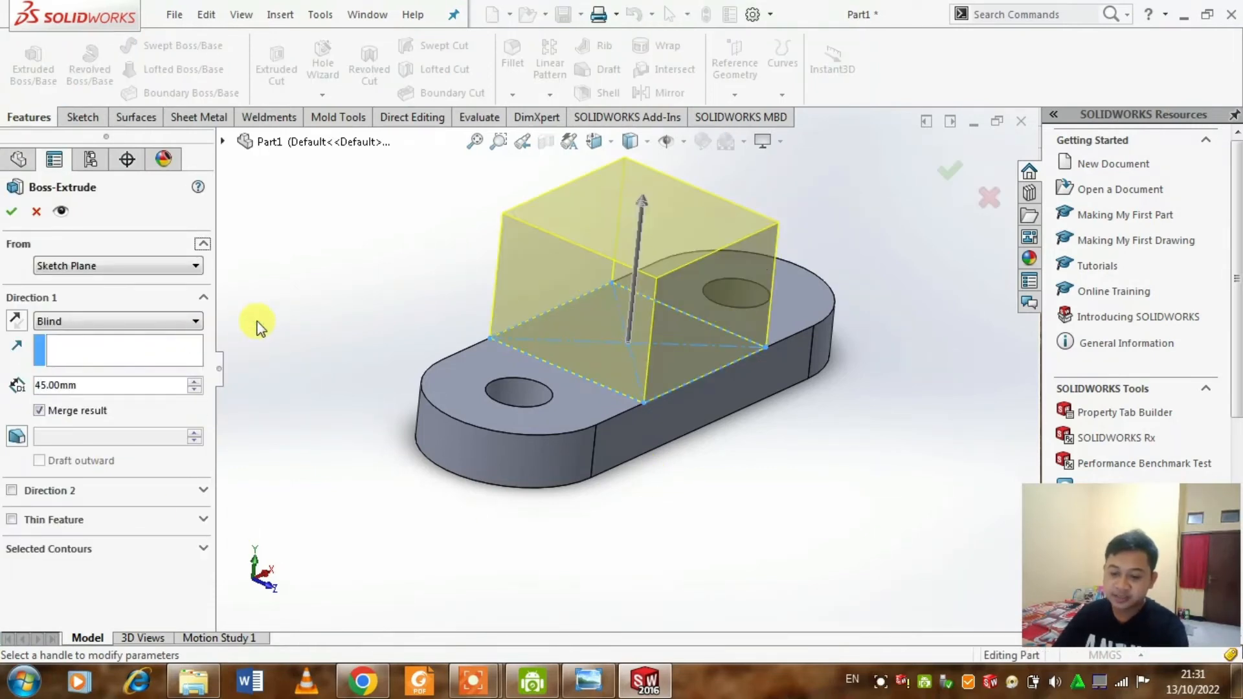
scroll(524, 363, up, 2)
mouse_move(608, 302)
middle_down()
mouse_move(571, 282)
mouse_move(601, 282)
mouse_move(611, 302)
middle_up()
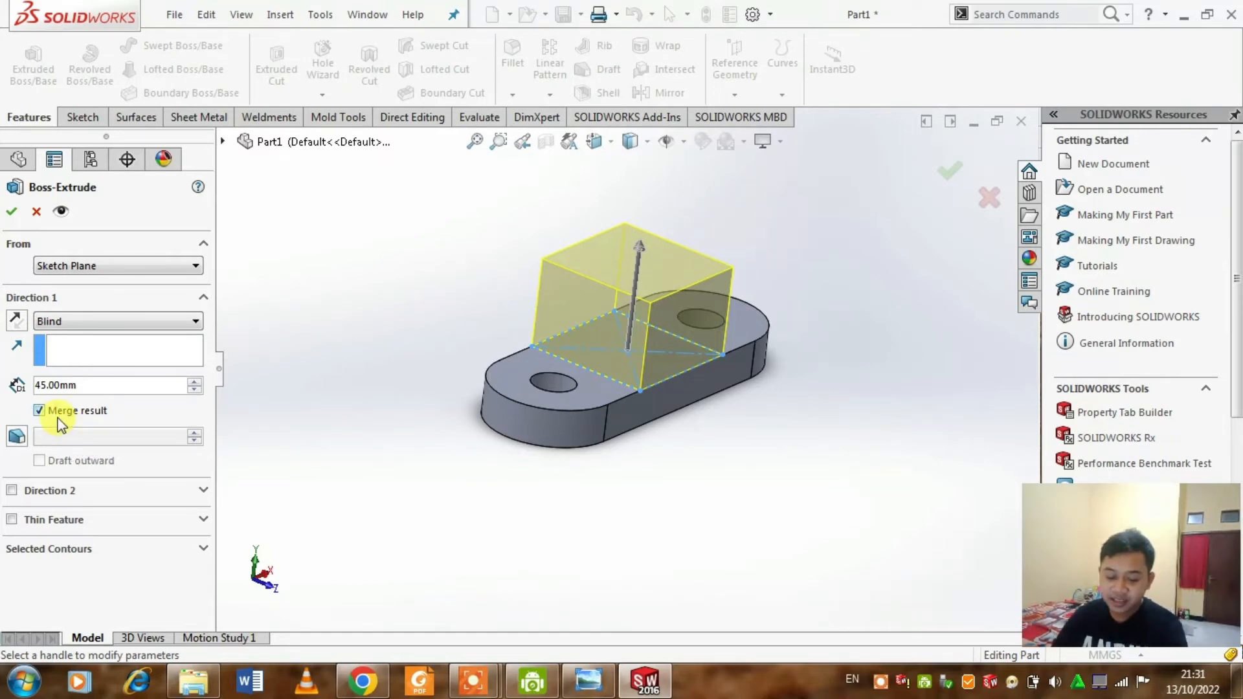
click(12, 212)
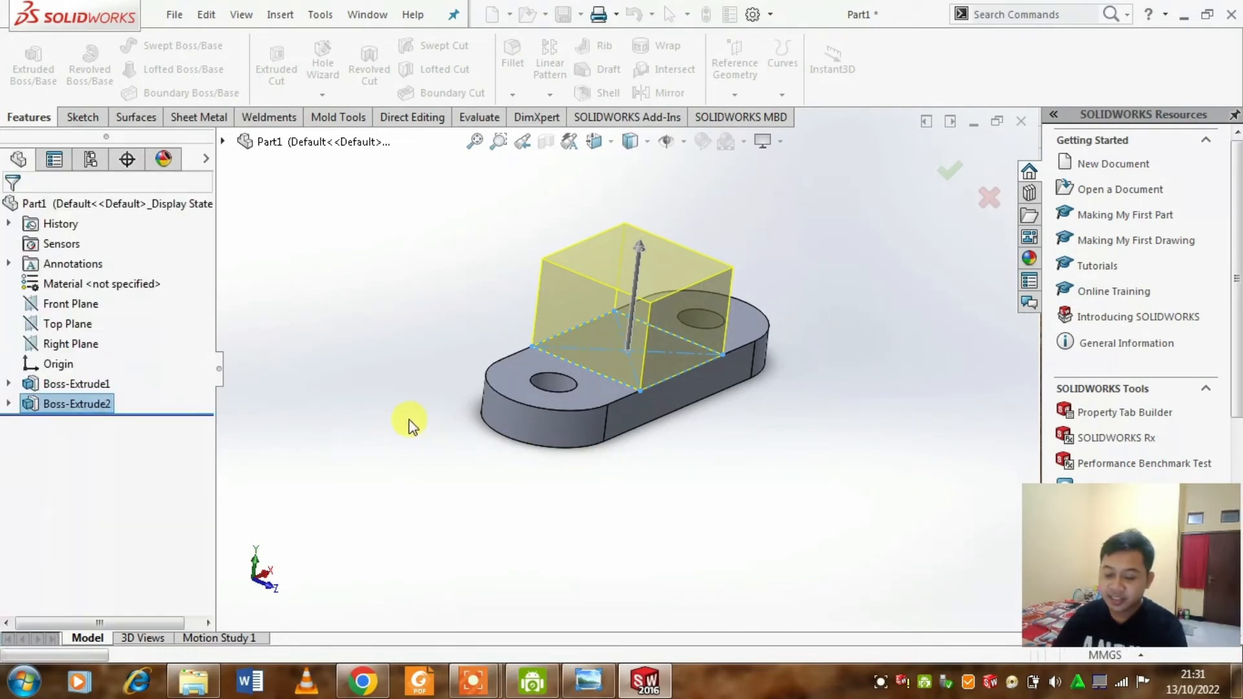
middle_drag(707, 504, 627, 444)
scroll(628, 349, down, 3)
click(628, 336)
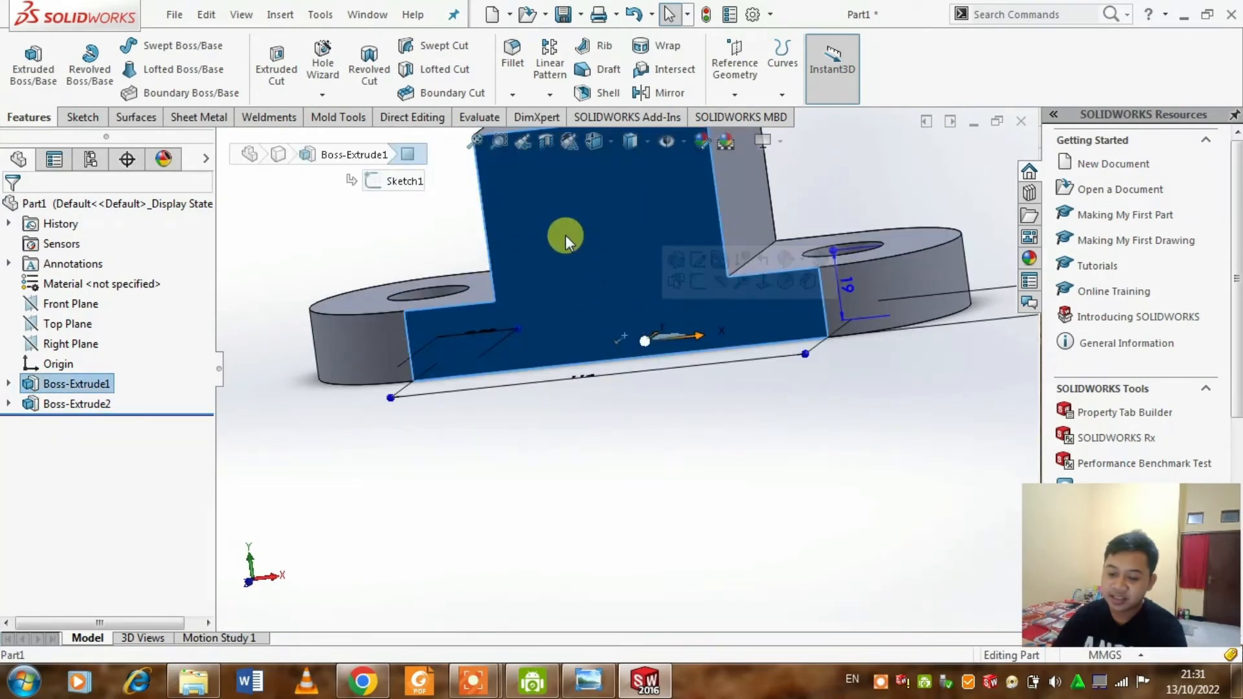
click(597, 502)
middle_drag(597, 503, 680, 505)
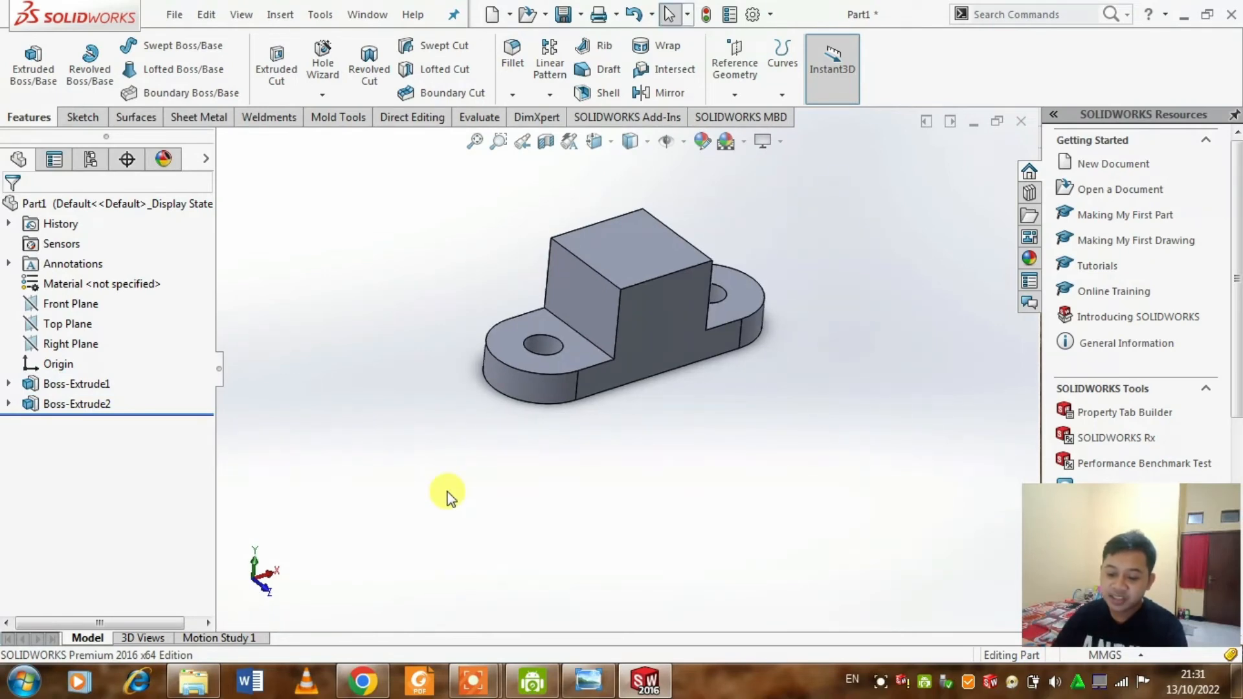
Edit the upright block's extrusion and disable Merge result to keep it as a separate solid body.
click(73, 406)
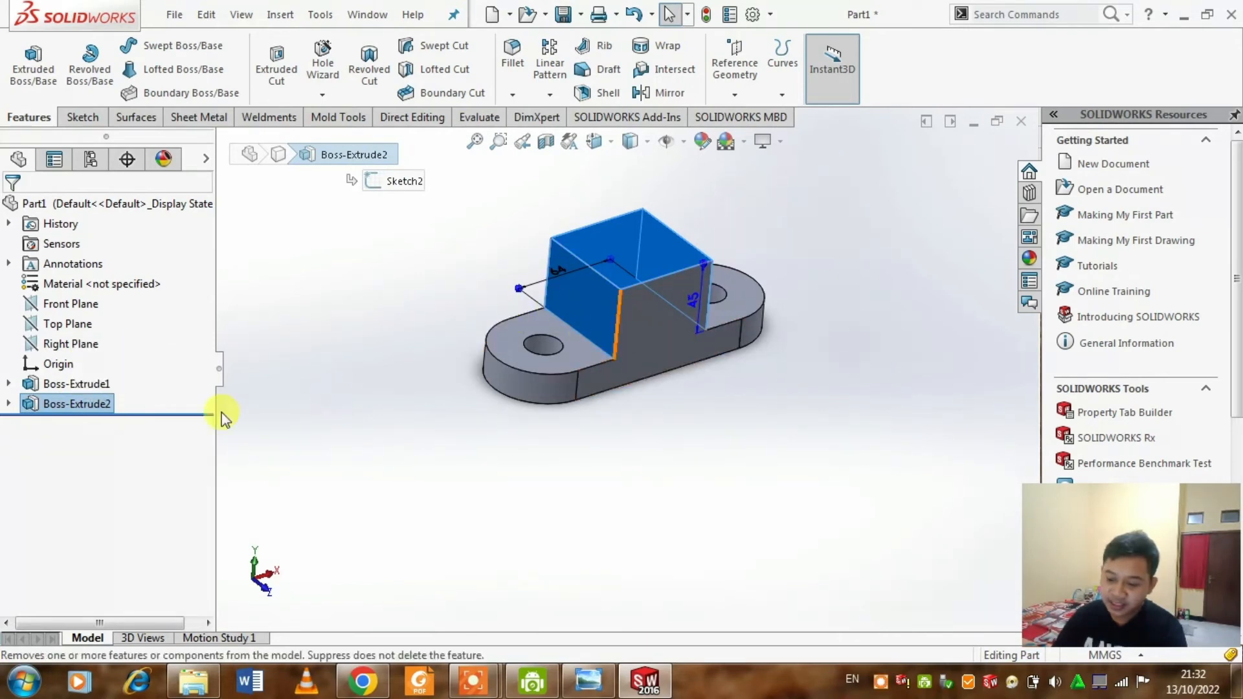
click(95, 408)
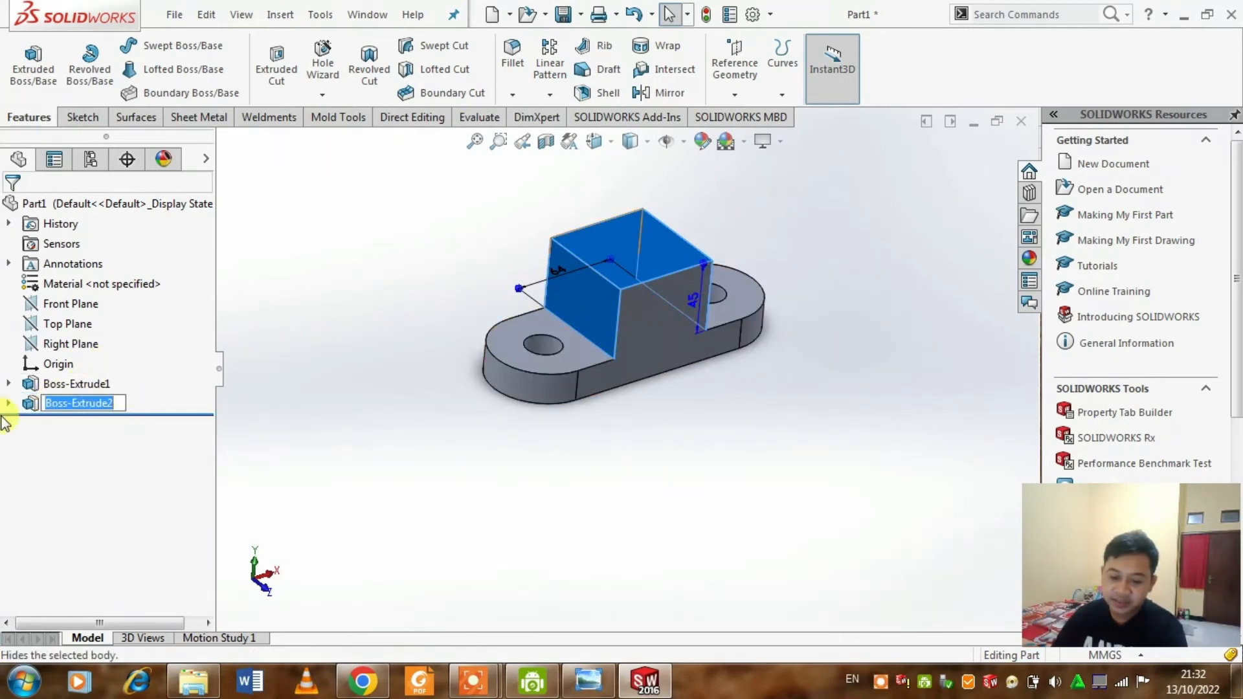
click(298, 430)
click(97, 403)
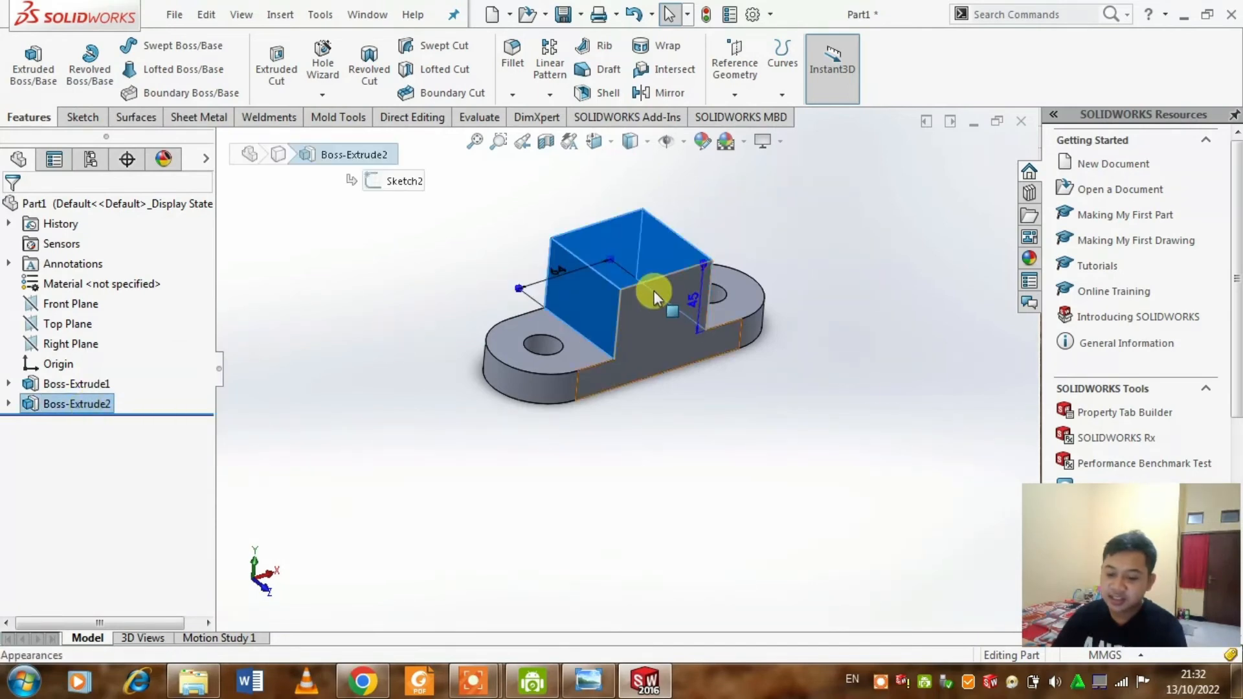
click(44, 406)
click(55, 357)
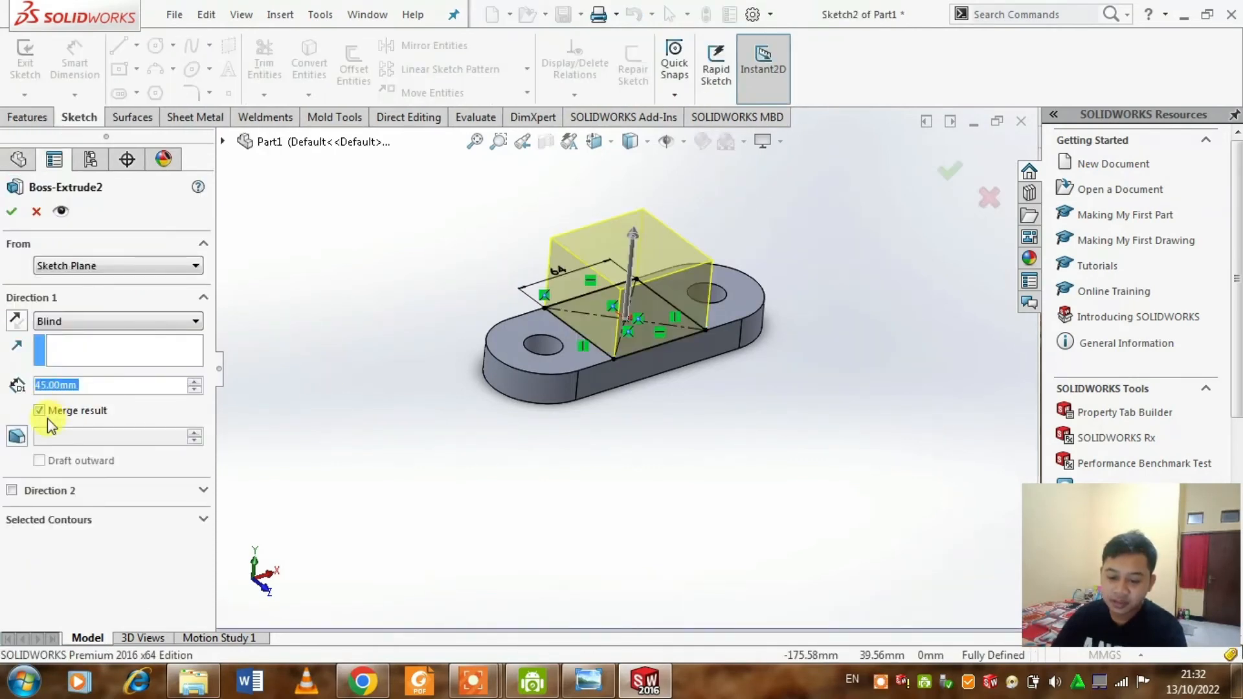
click(41, 410)
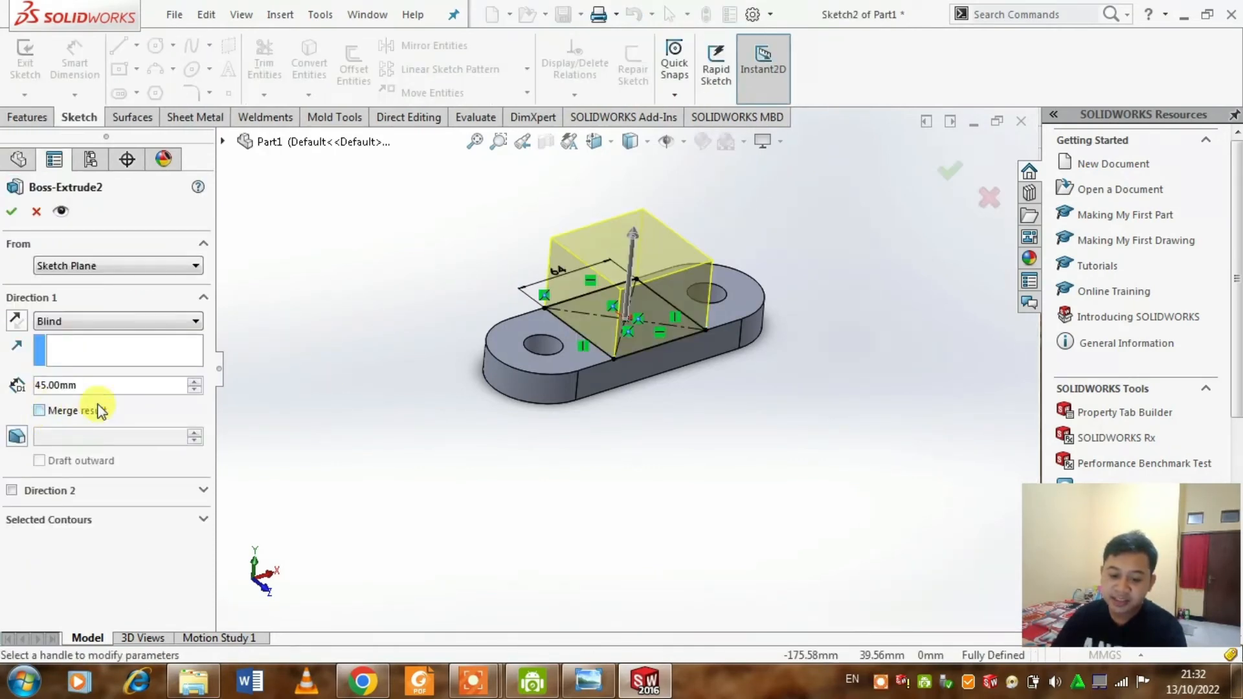
click(12, 211)
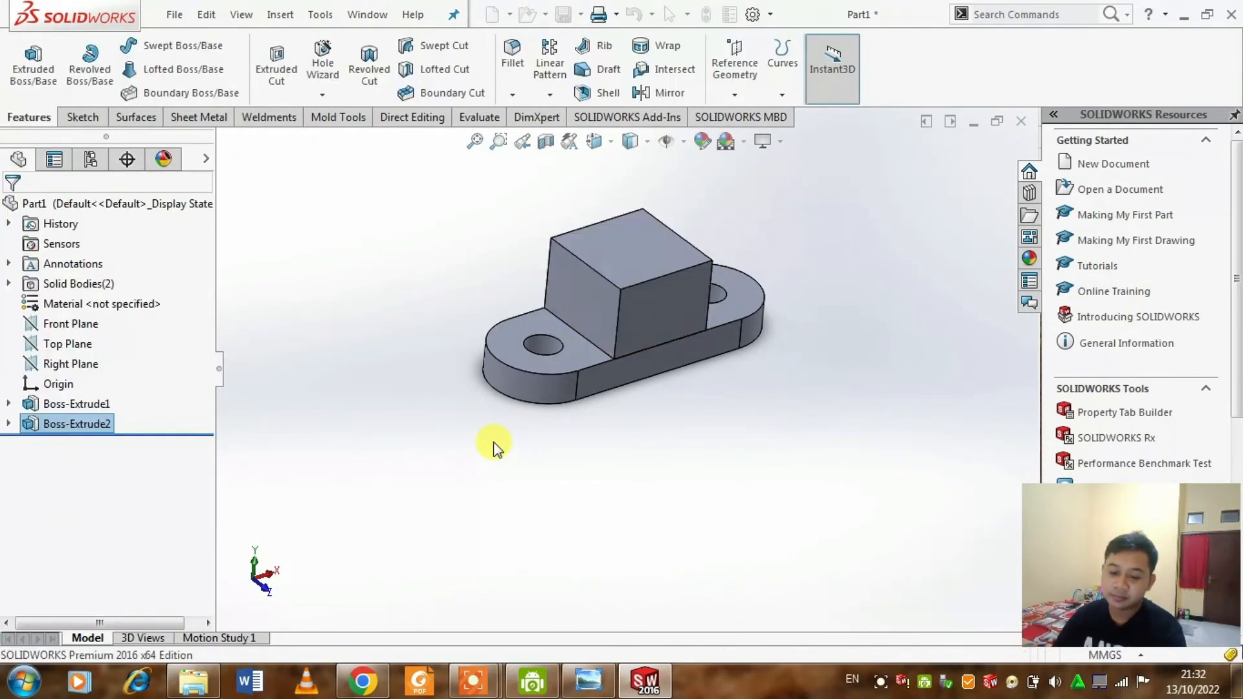
Examine the boundary between the separate upright block and the base from several angles.
scroll(616, 346, down, 5)
middle_drag(612, 252, 550, 261)
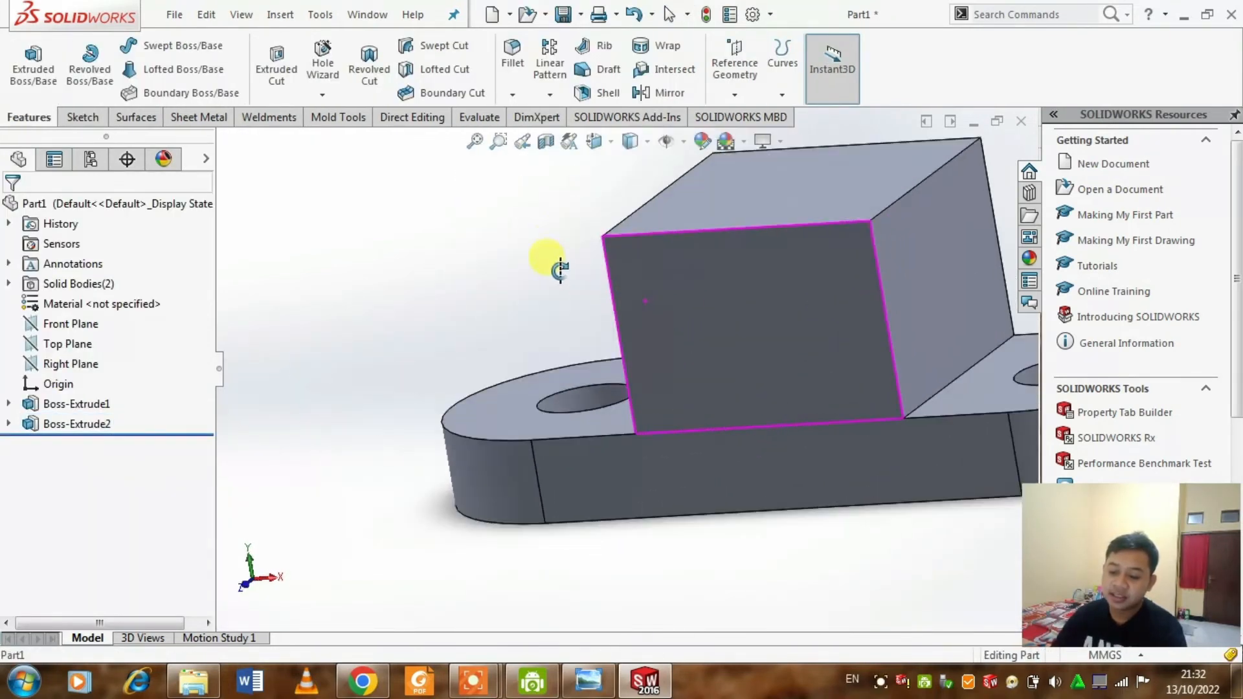
scroll(705, 321, up, 4)
scroll(705, 322, down, 2)
middle_drag(633, 330, 680, 362)
scroll(718, 420, up, 1)
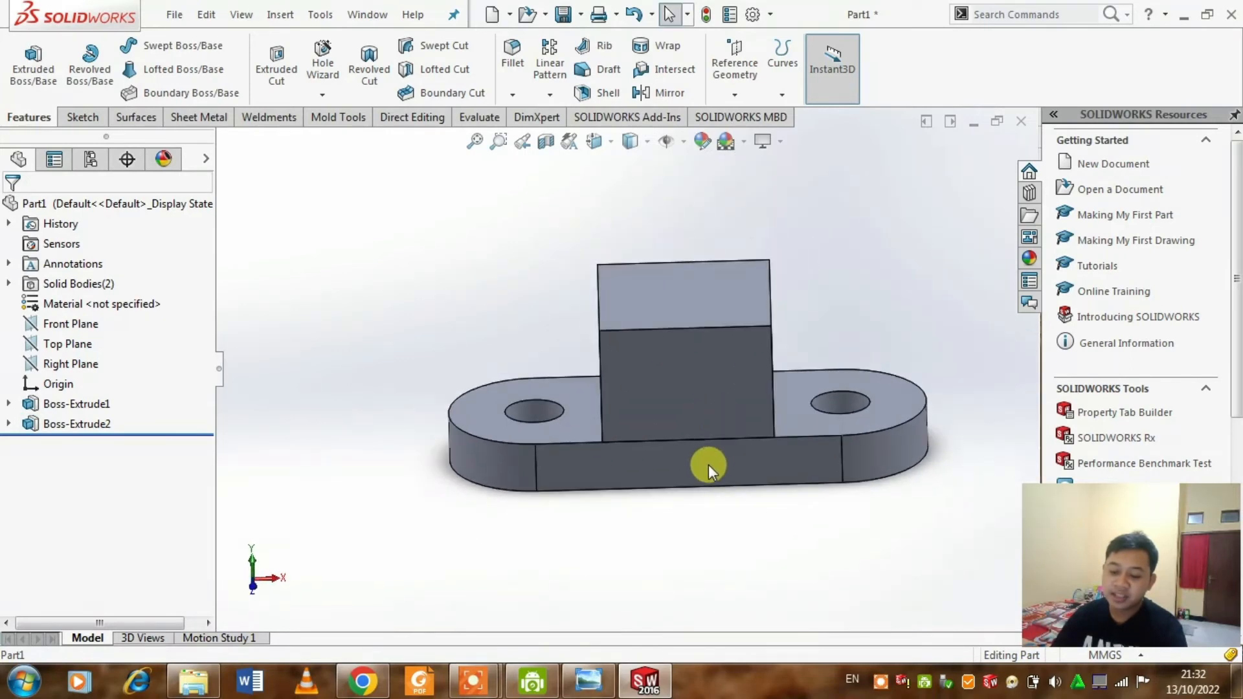
click(671, 395)
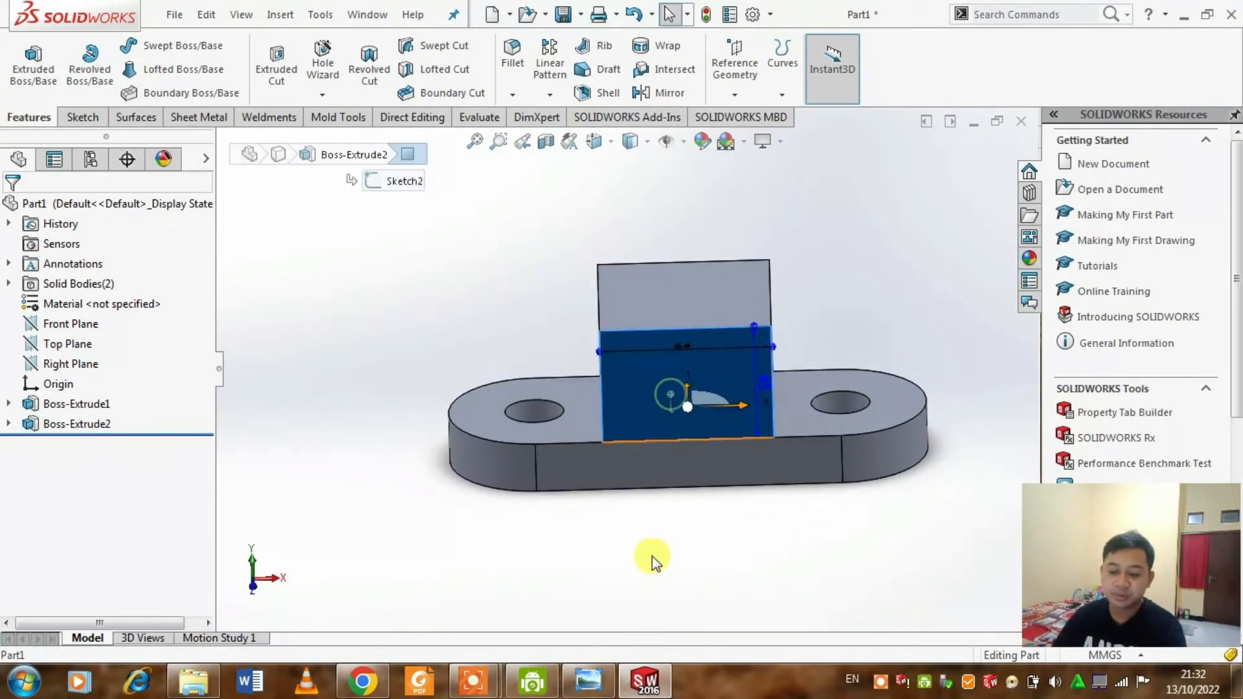
click(652, 558)
middle_drag(639, 421, 642, 370)
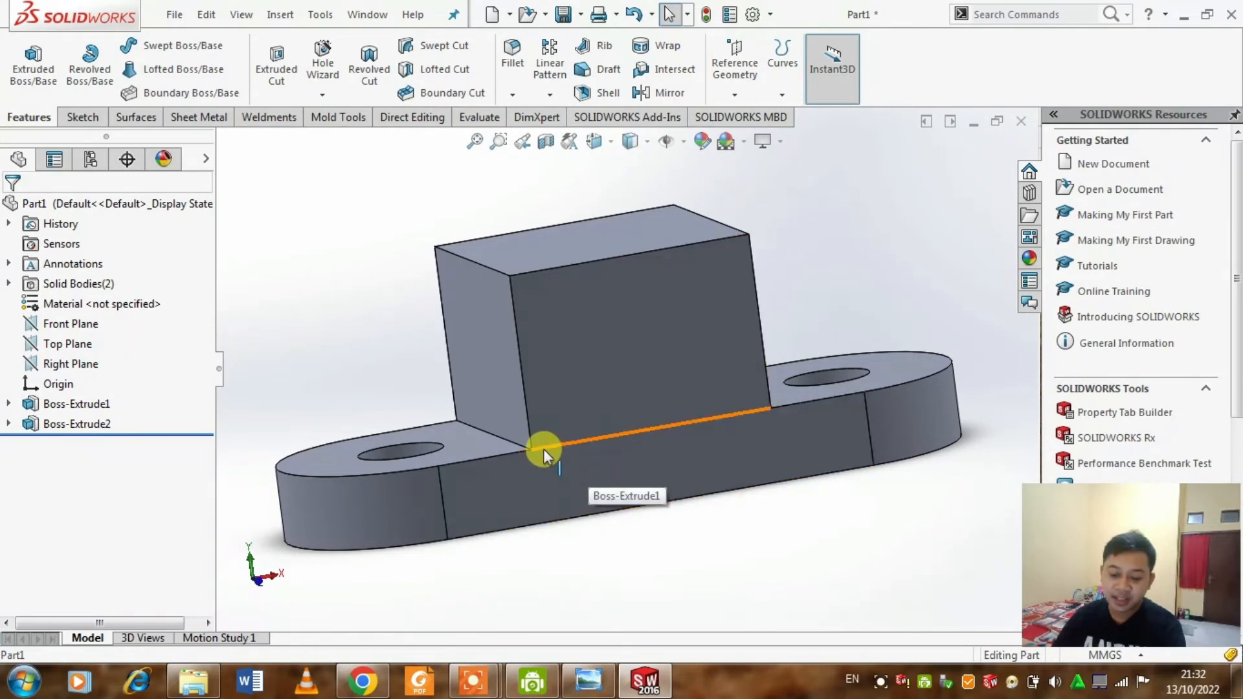
middle_drag(559, 393, 555, 424)
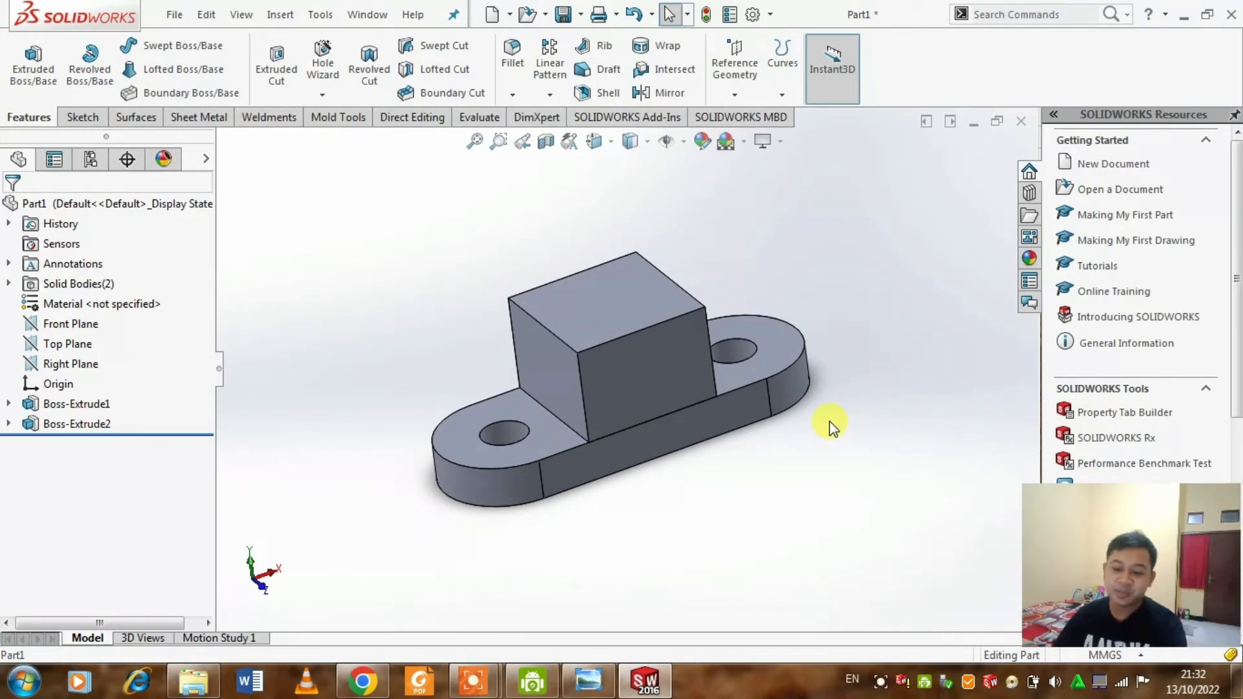
Isolate the upright block's body to view it alone and restore the display of the whole part.
click(648, 379)
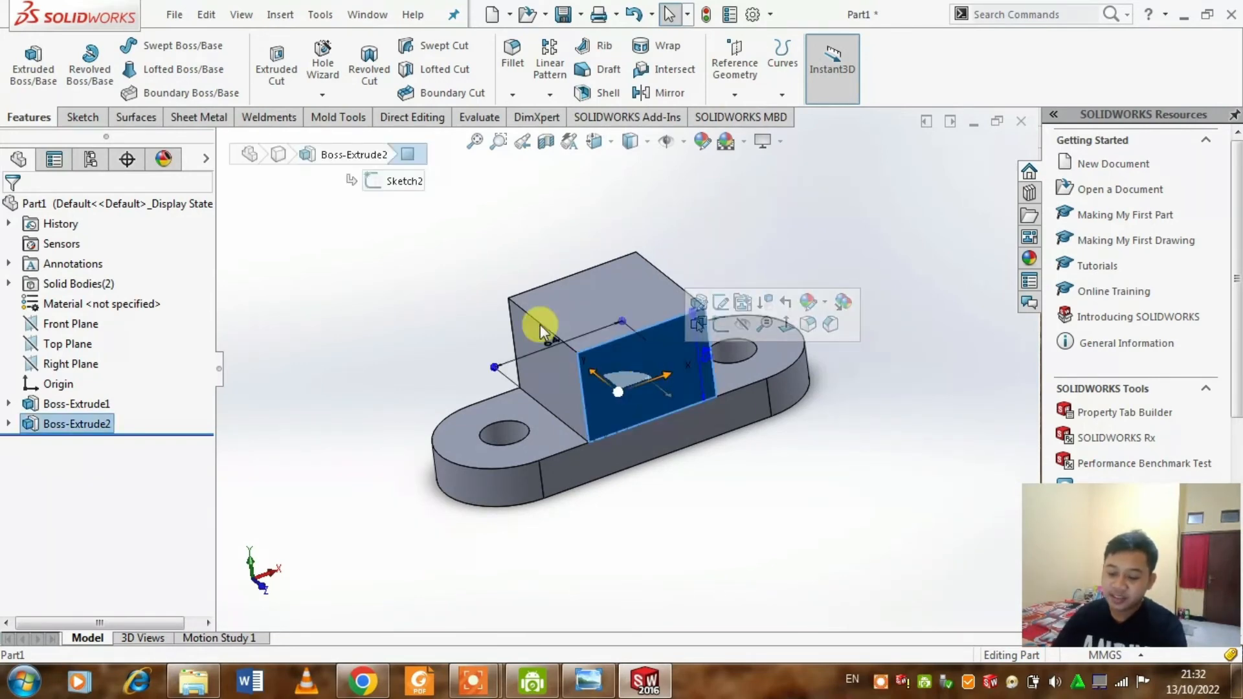
right_click(418, 259)
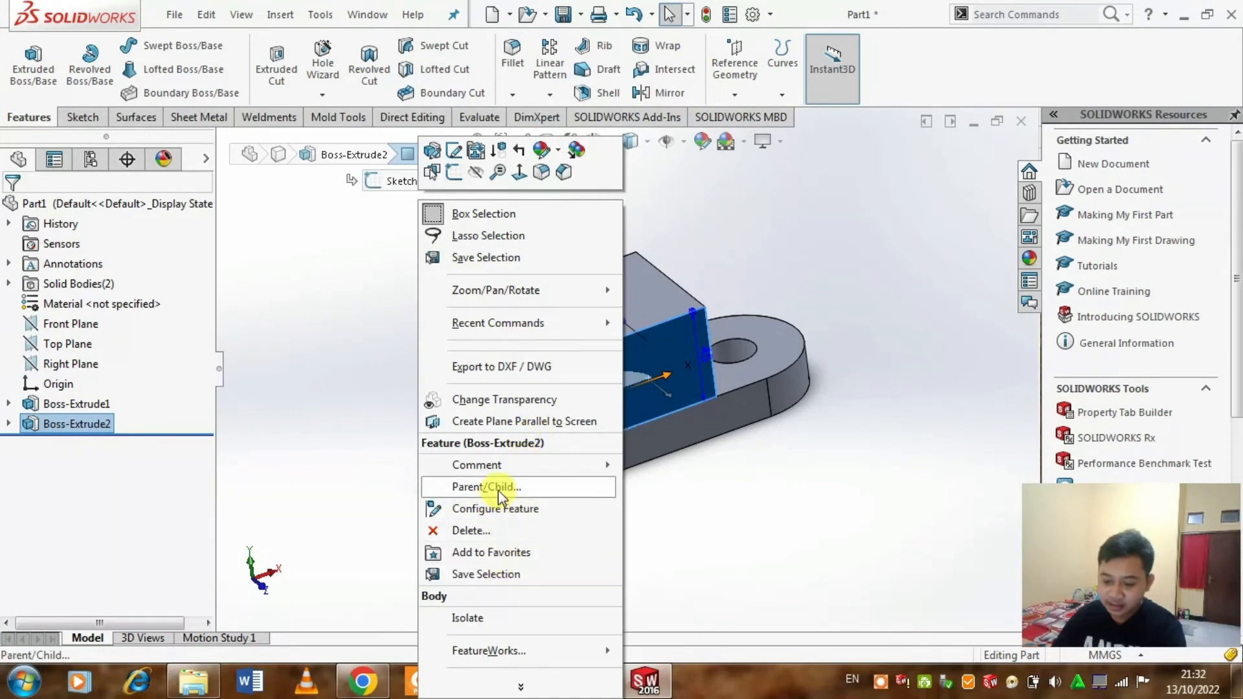
click(487, 622)
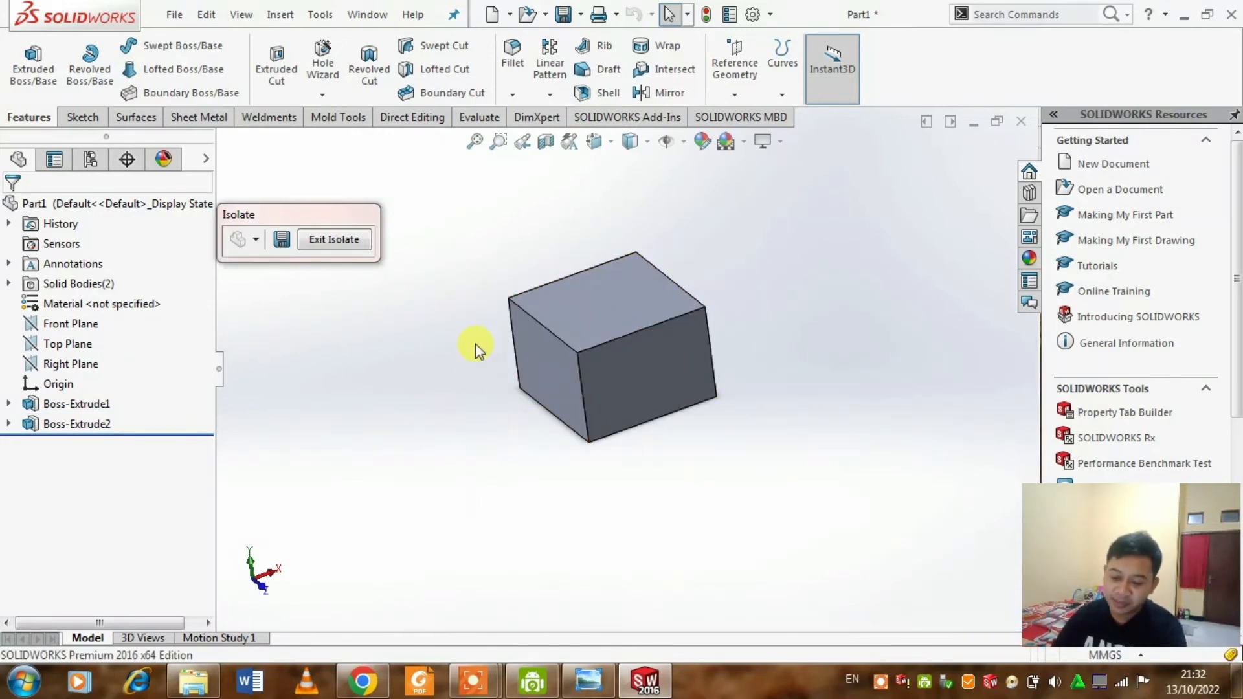
click(336, 239)
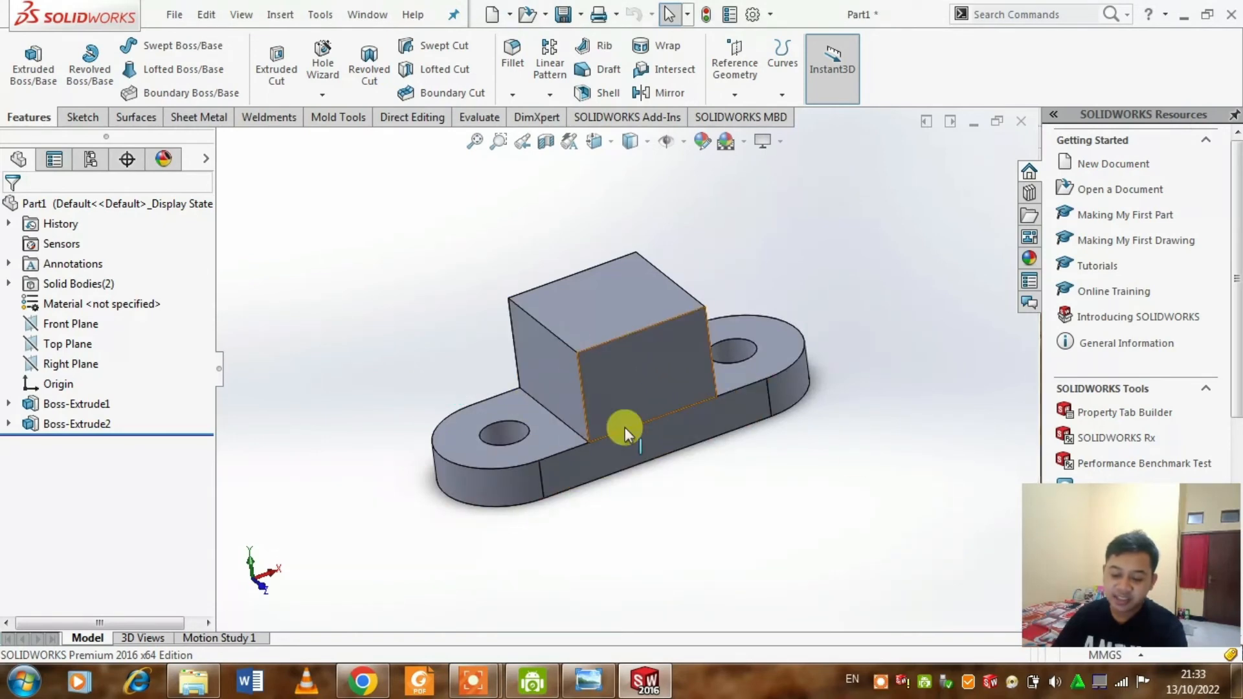
Edit the block's extrusion again and enable Merge result to join it with the base.
click(67, 426)
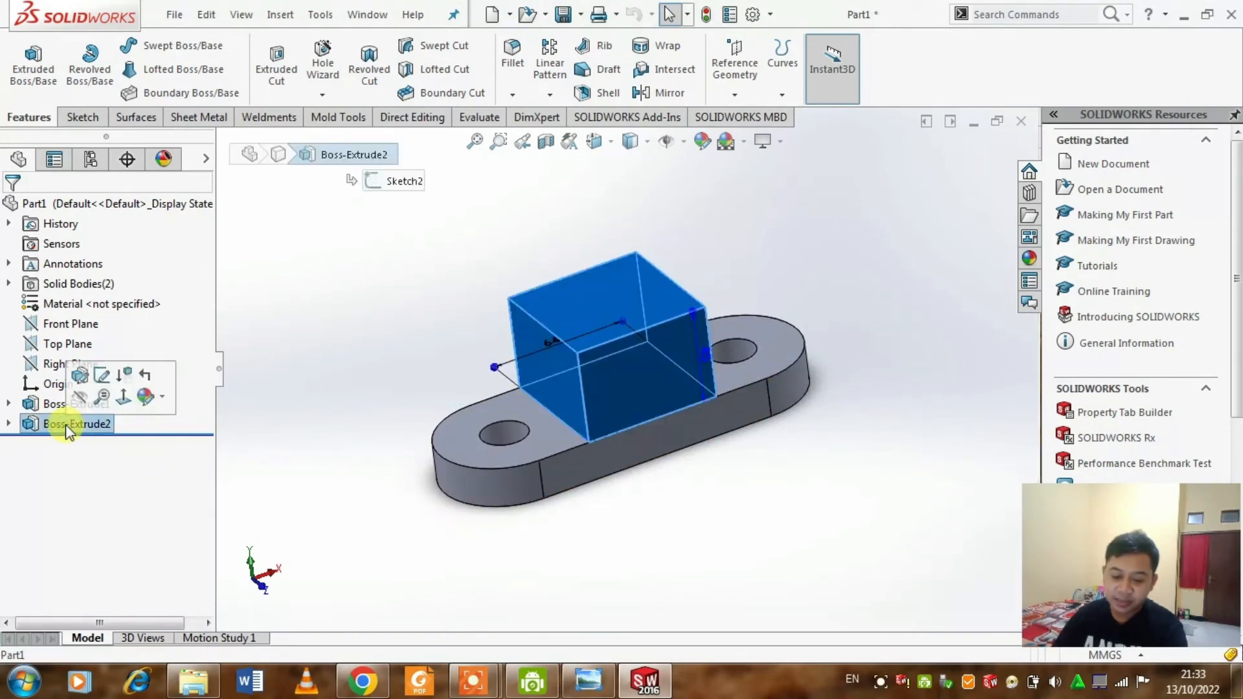
click(75, 375)
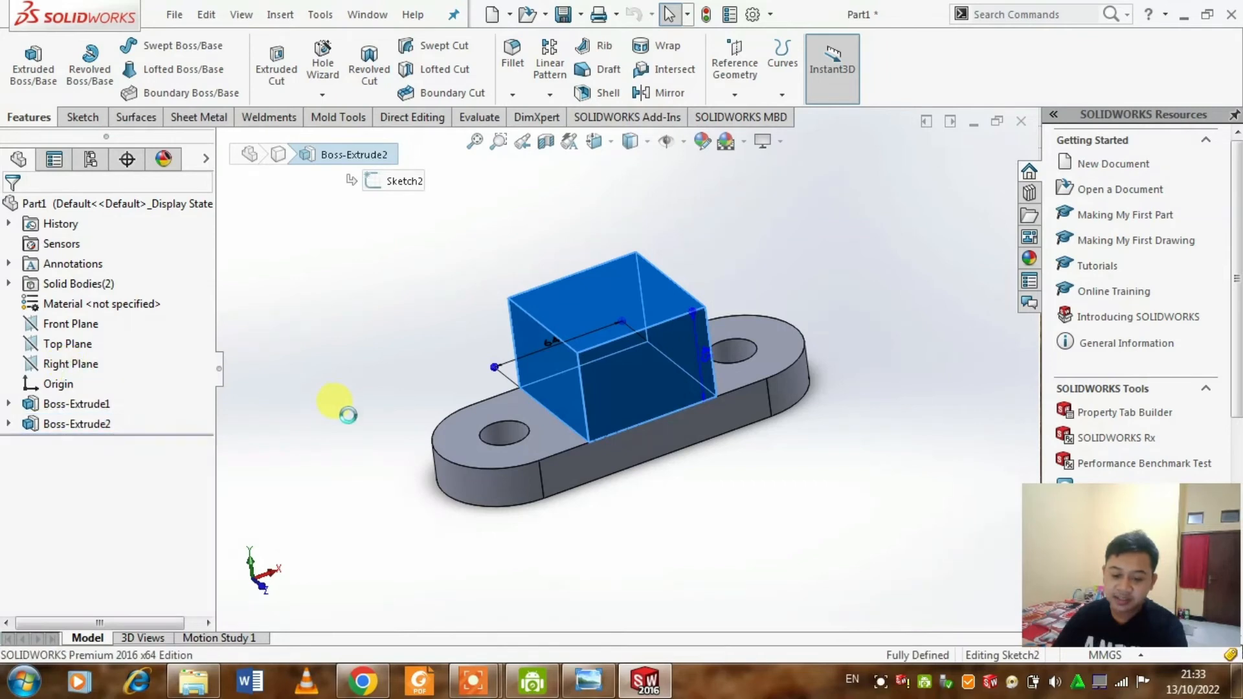
click(40, 410)
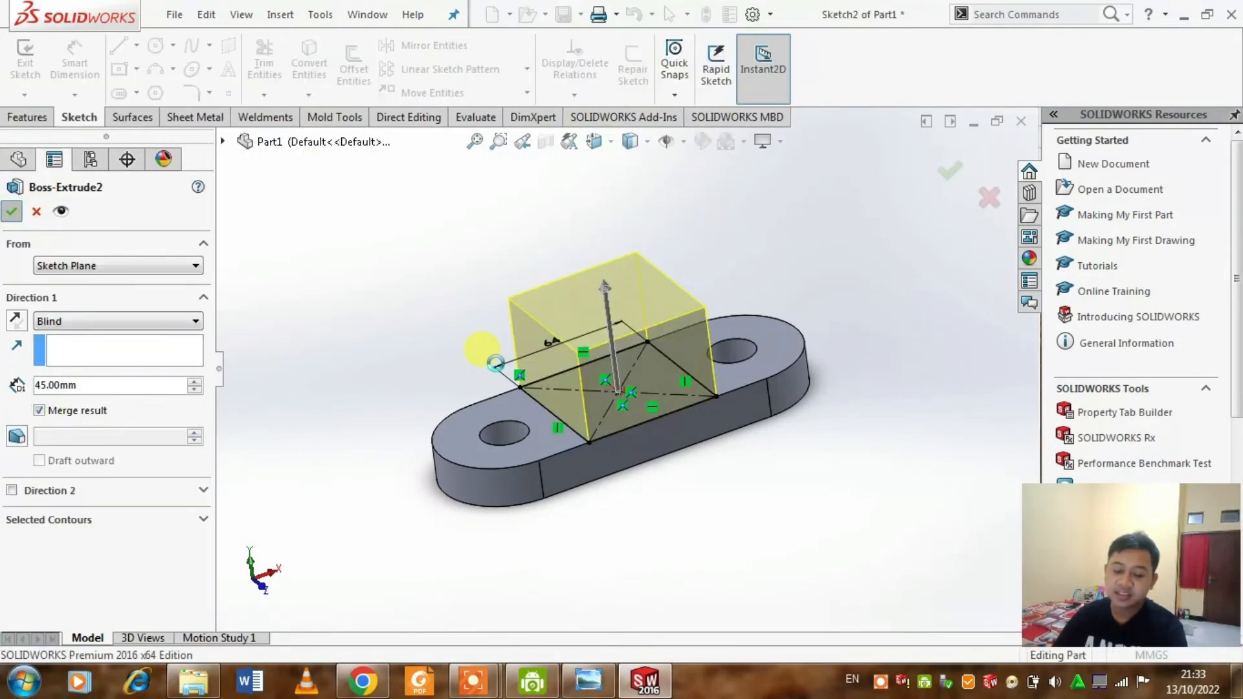
key(Return)
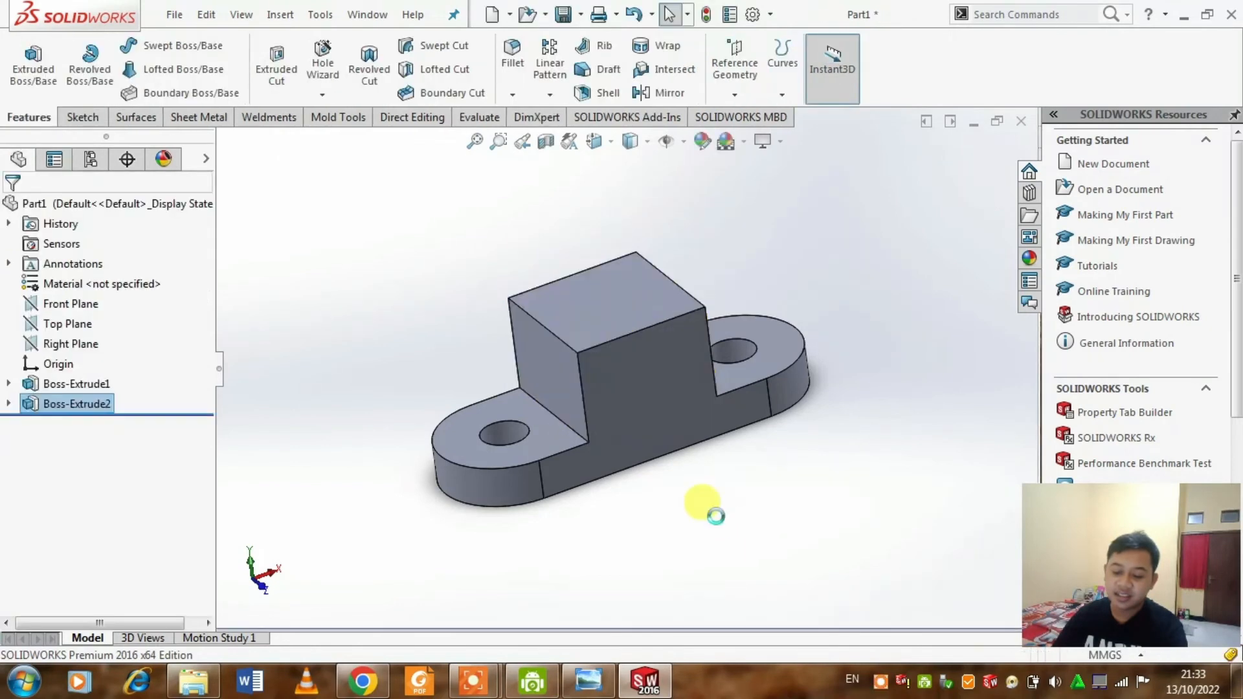
middle_drag(636, 496, 574, 477)
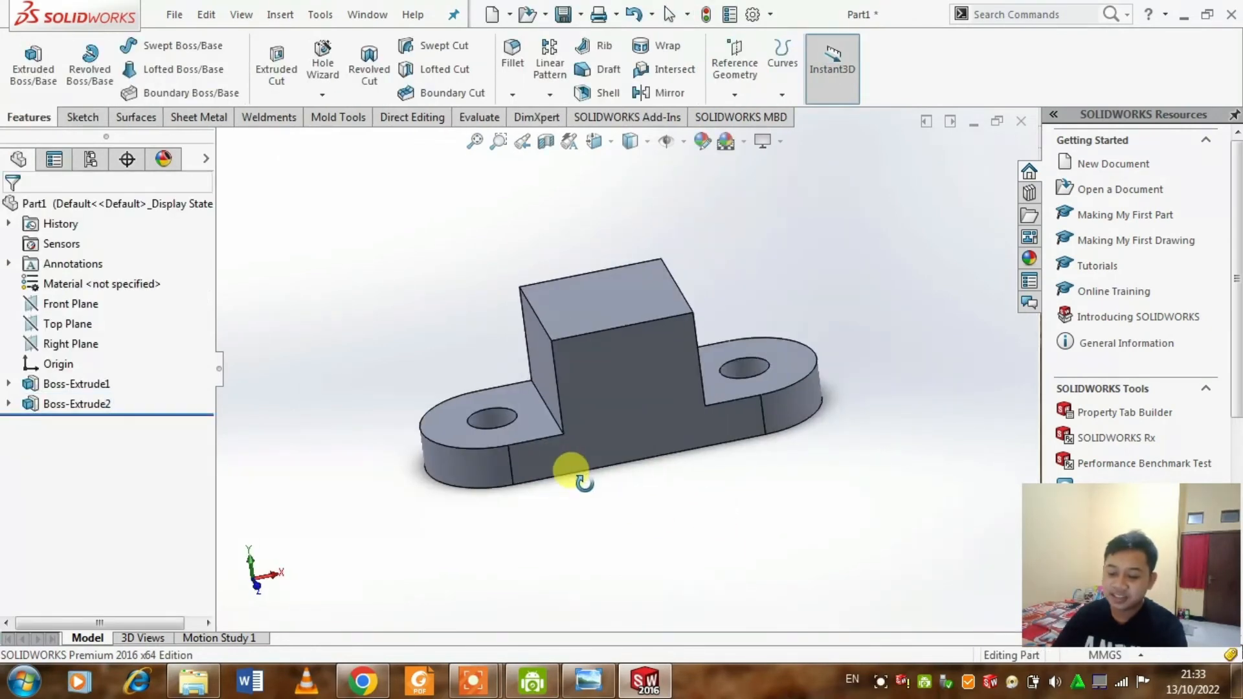
Examine the upright block's pocket and sloped rib dimensions in the 3.1 CS bracket drawing and compare them with the model.
click(588, 681)
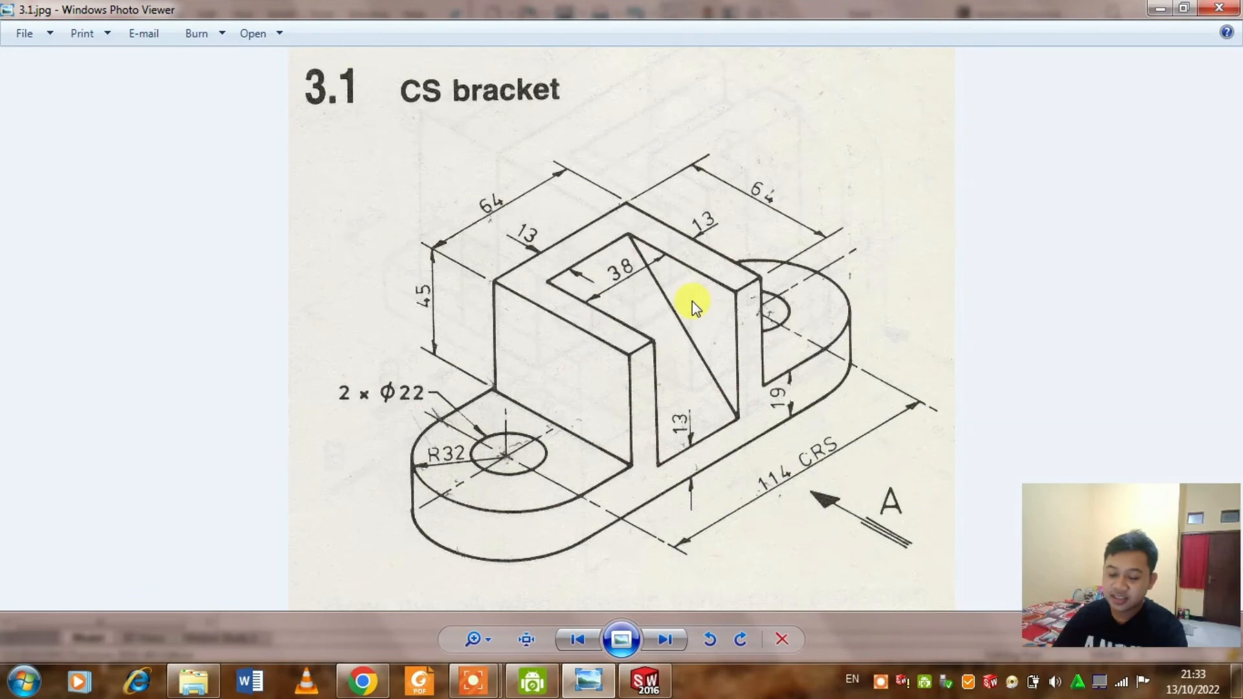
click(588, 681)
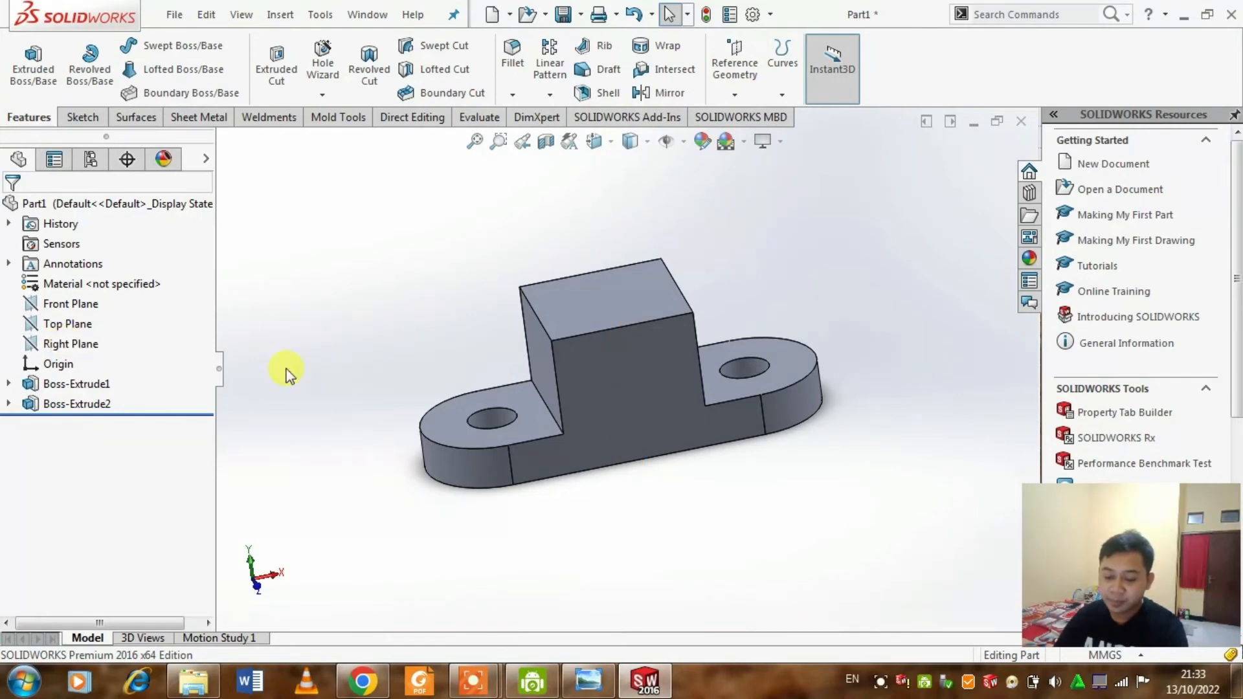
middle_drag(429, 399, 496, 479)
key(Escape)
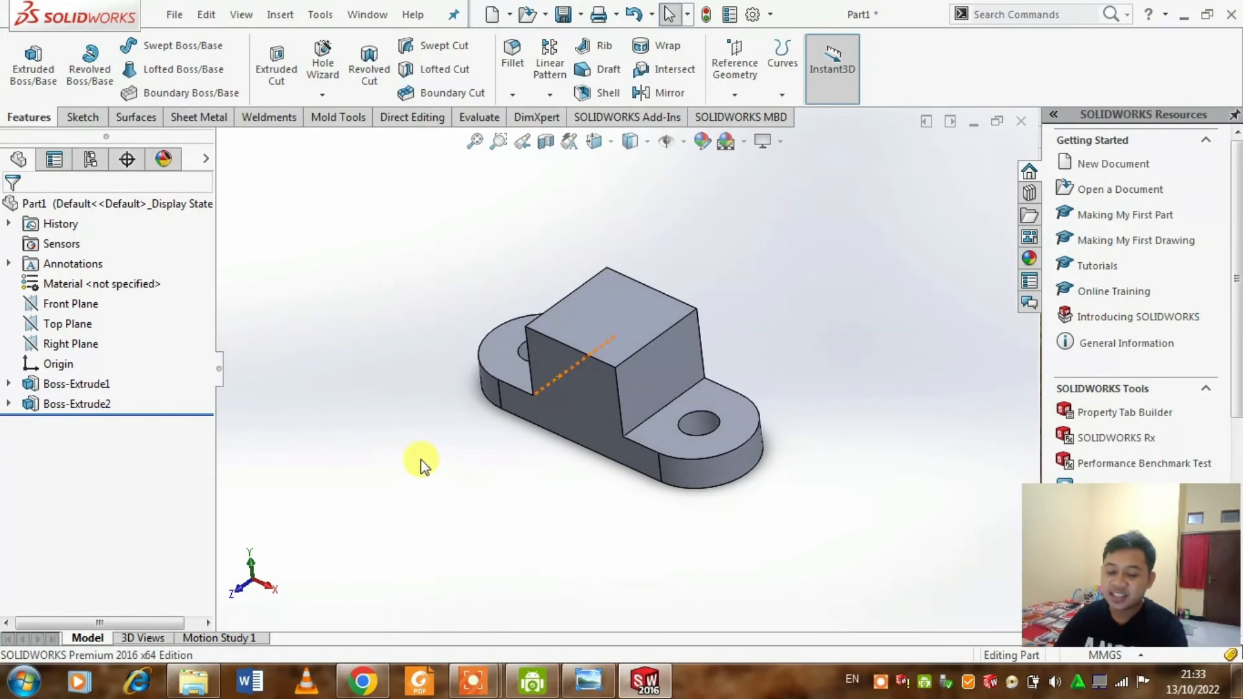
Start a new sketch on the Right Plane and orient the model to the Front view.
click(77, 346)
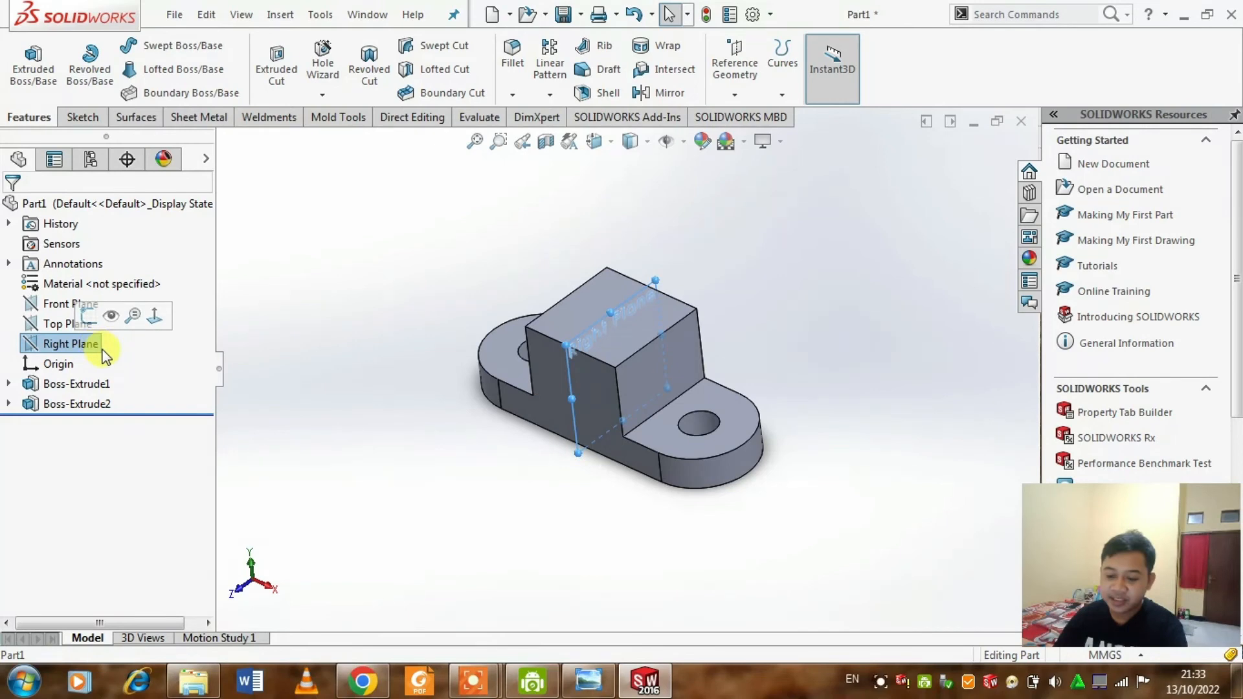
middle_drag(620, 416, 620, 381)
click(300, 372)
click(86, 346)
click(96, 324)
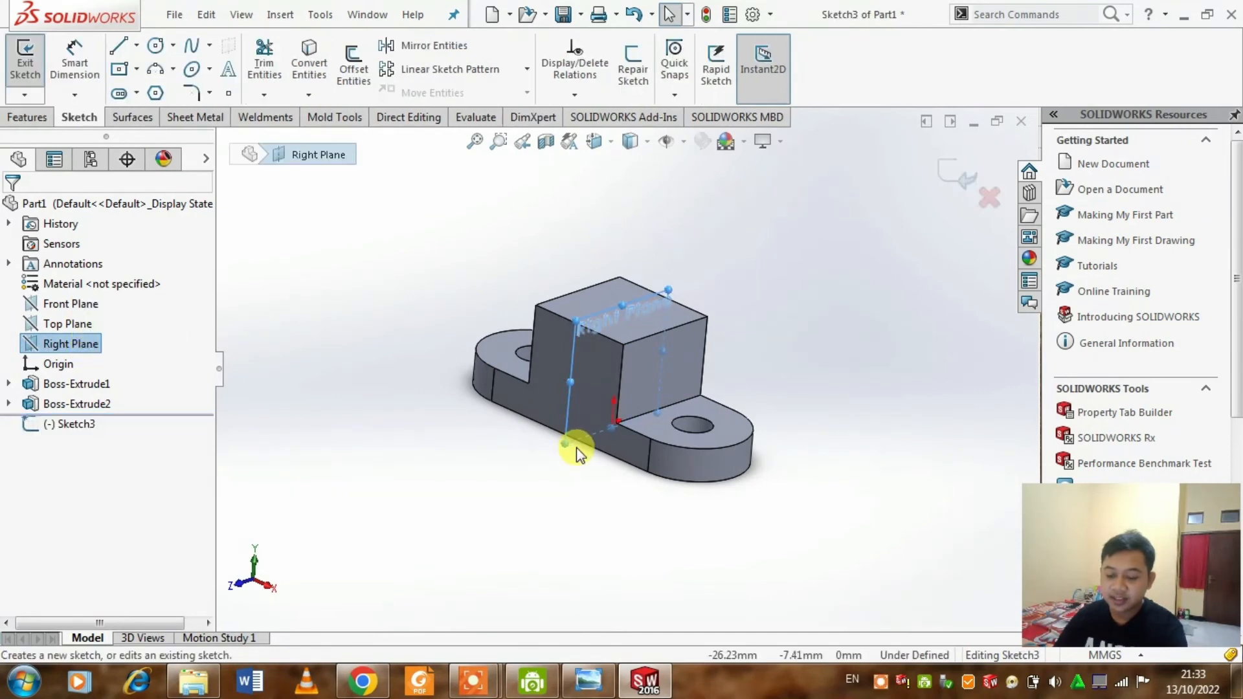
middle_drag(586, 374, 624, 396)
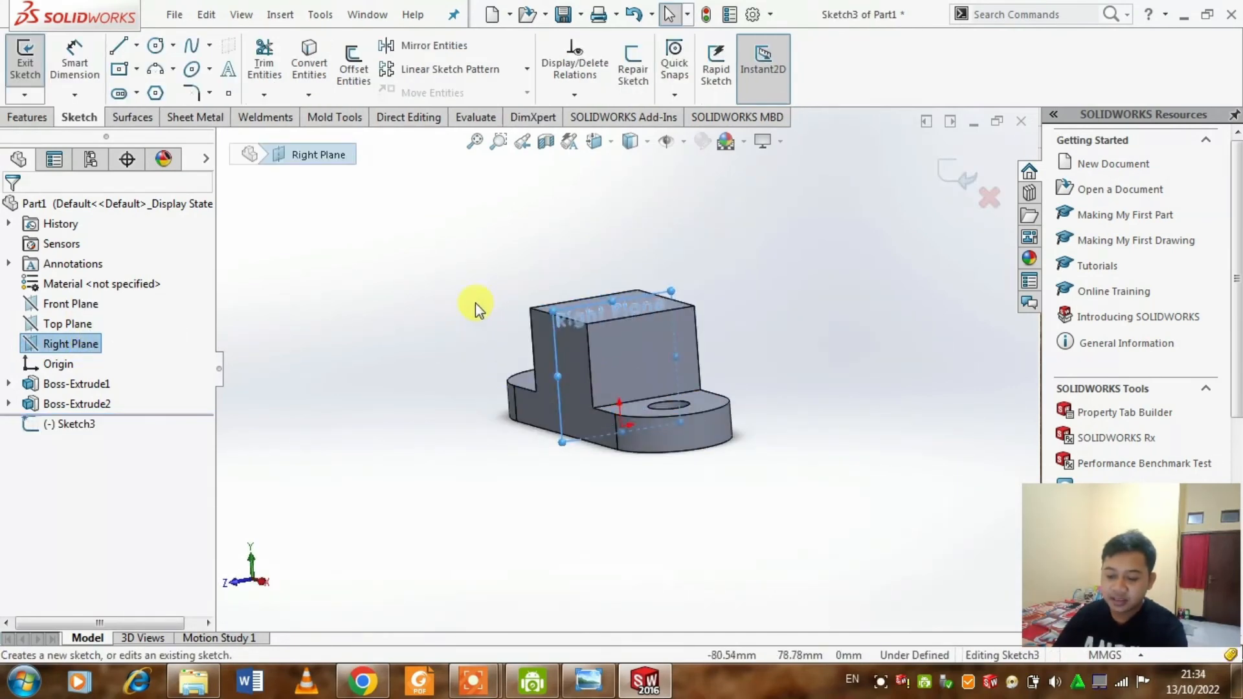
key(space)
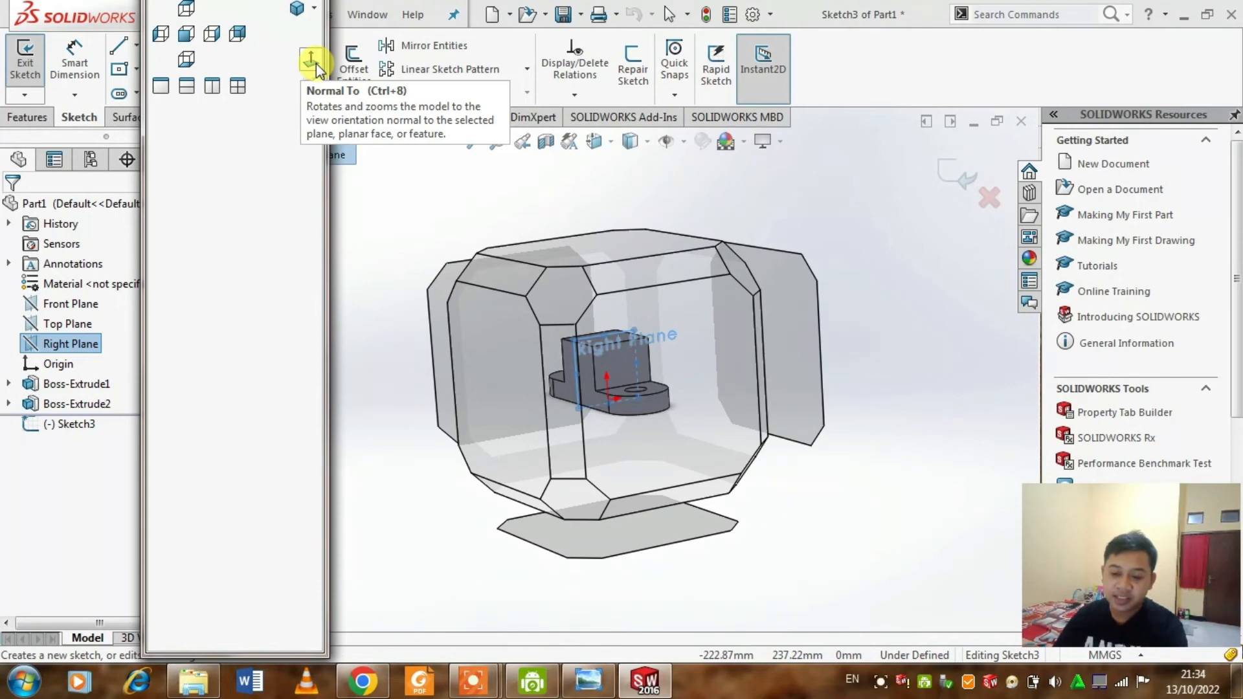
click(187, 37)
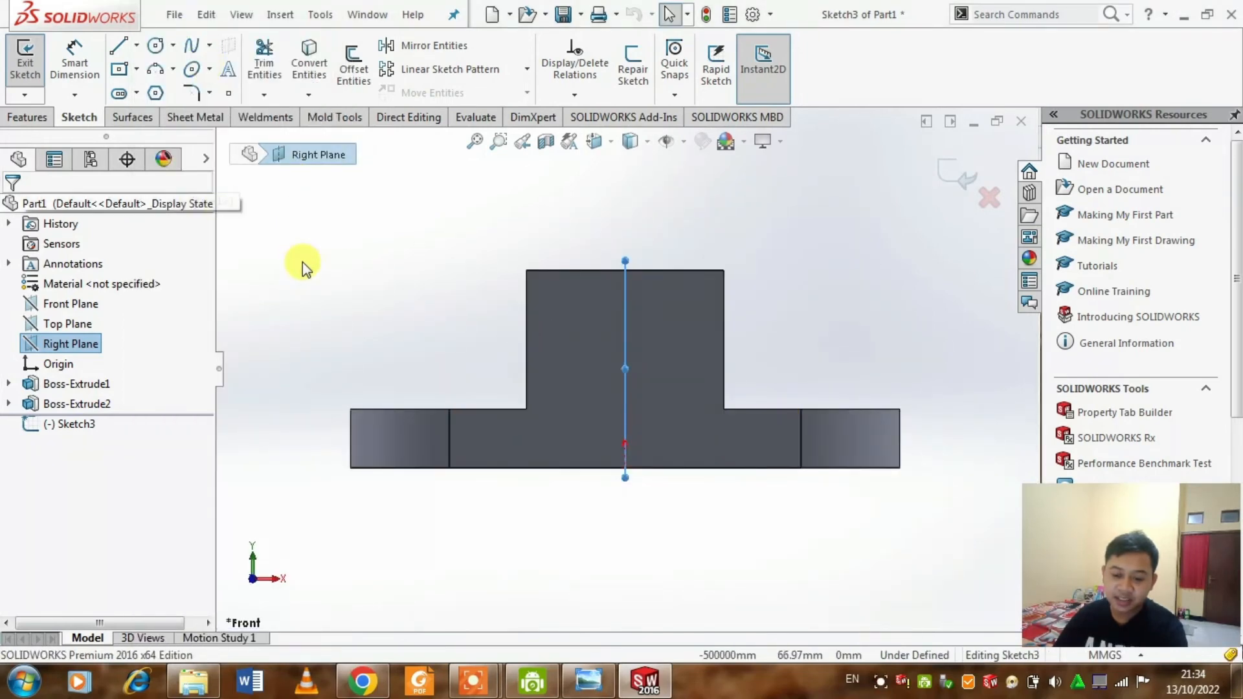
View the model from above-front and in isometric, and orient the view normal to the Right Plane sketch.
key(space)
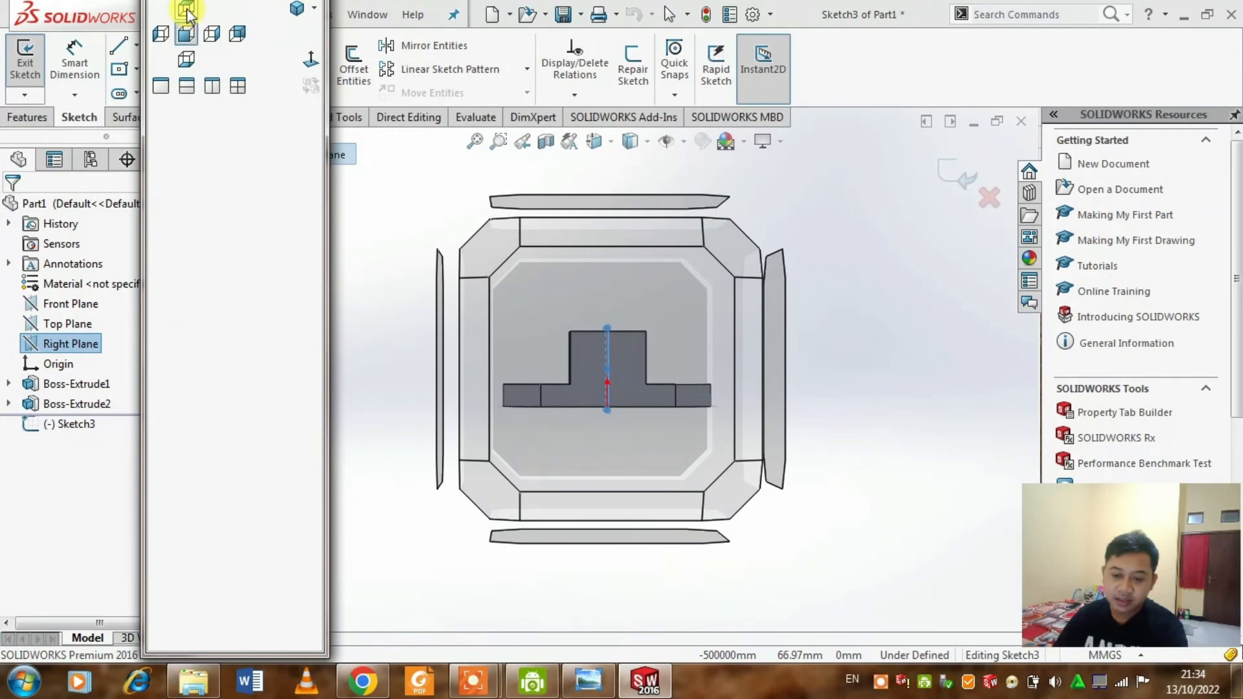
click(187, 9)
key(alt+f)
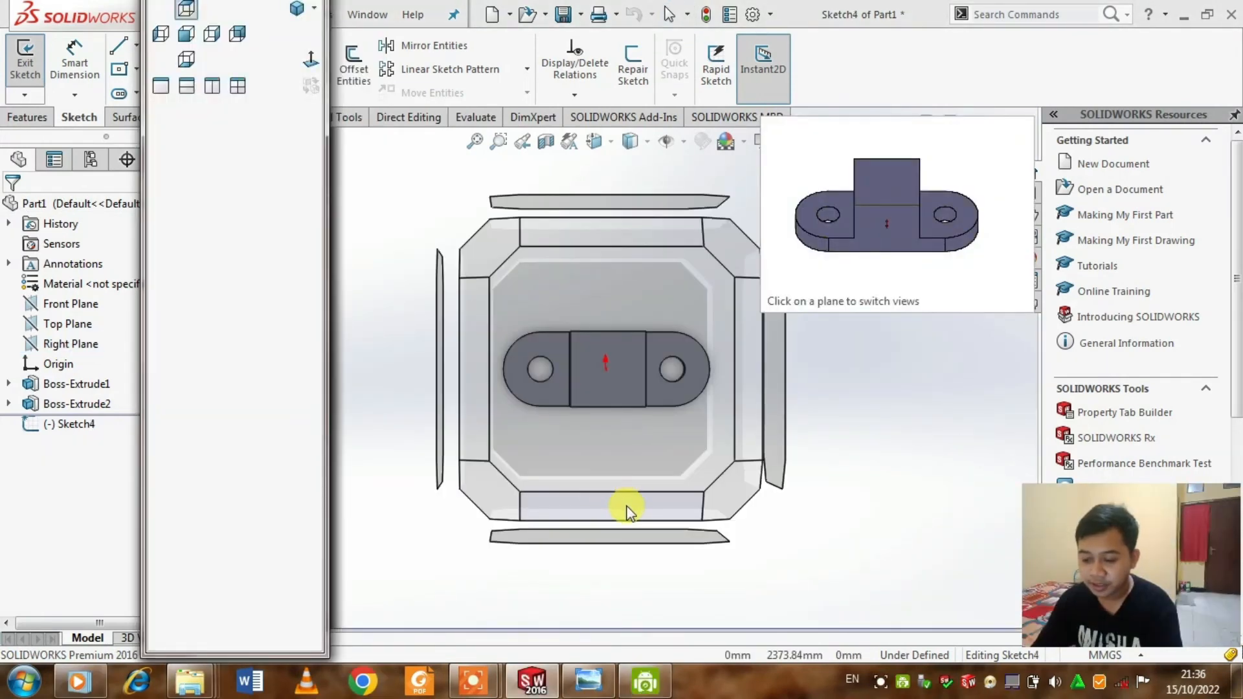
click(627, 507)
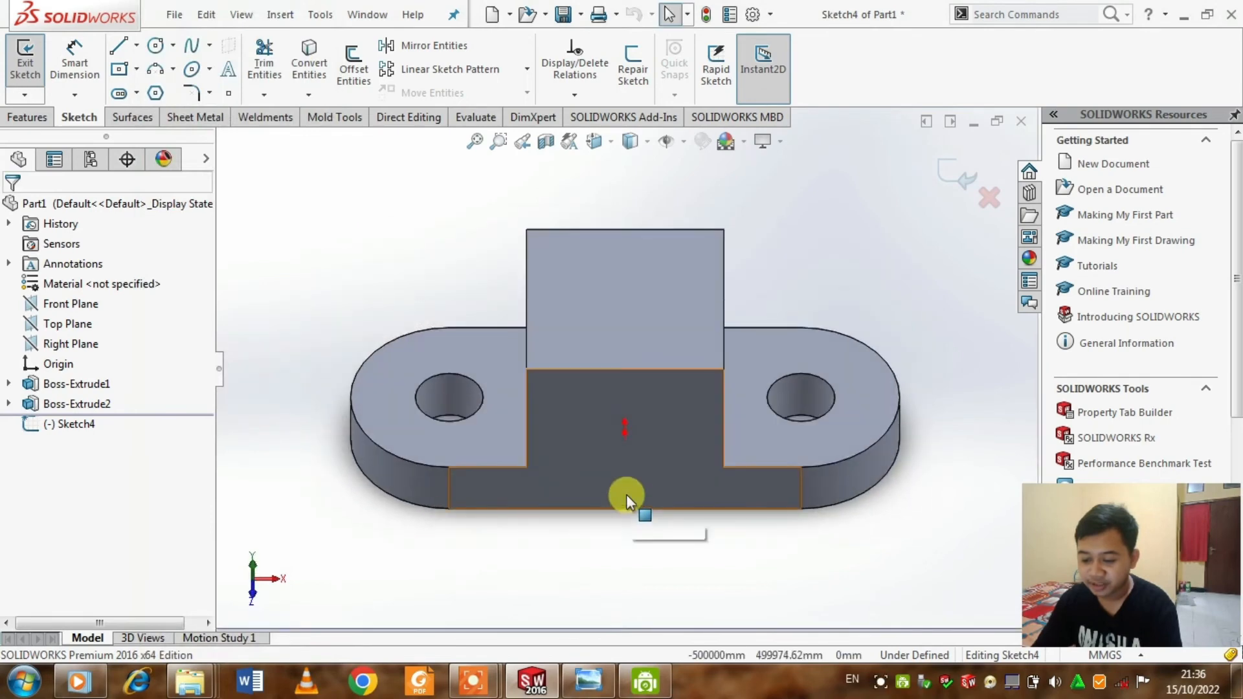
key(space)
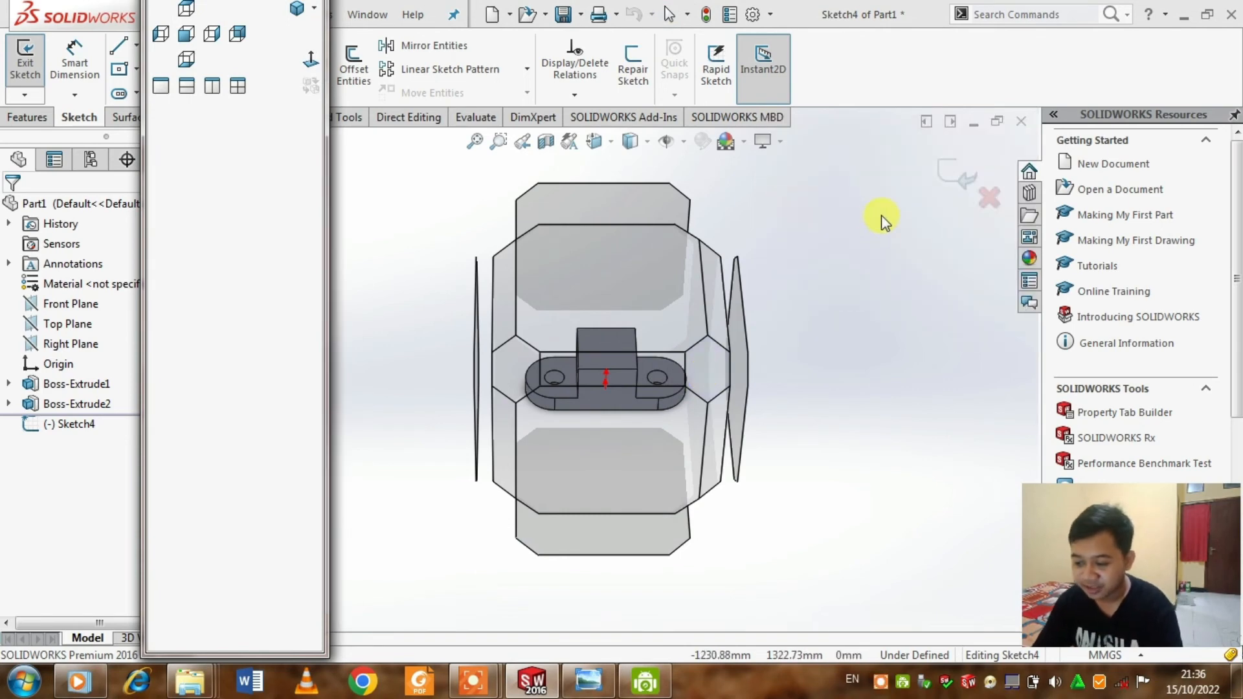
click(704, 374)
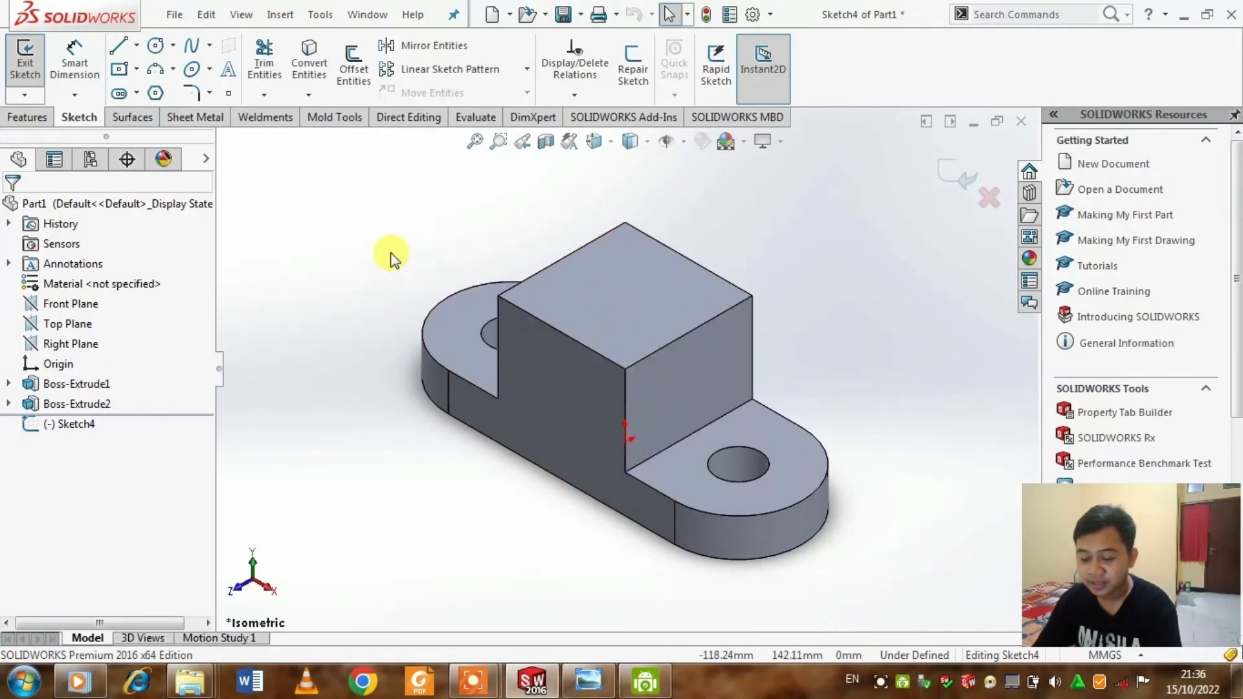
key(space)
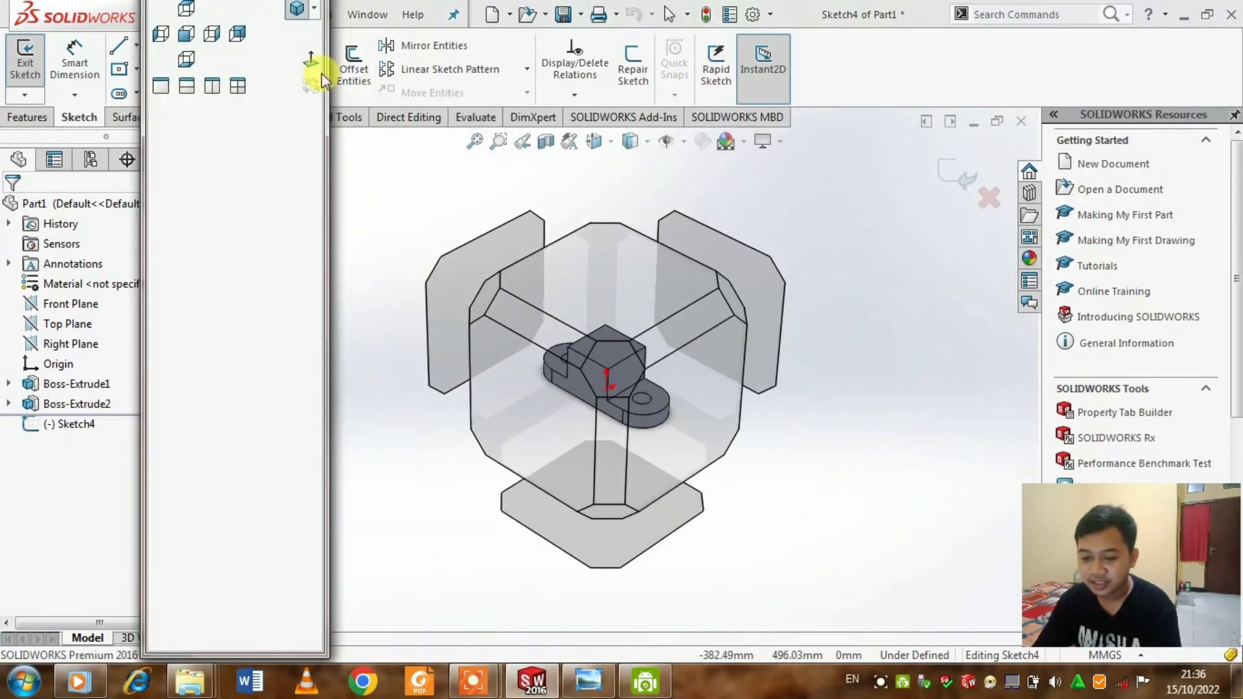
click(312, 64)
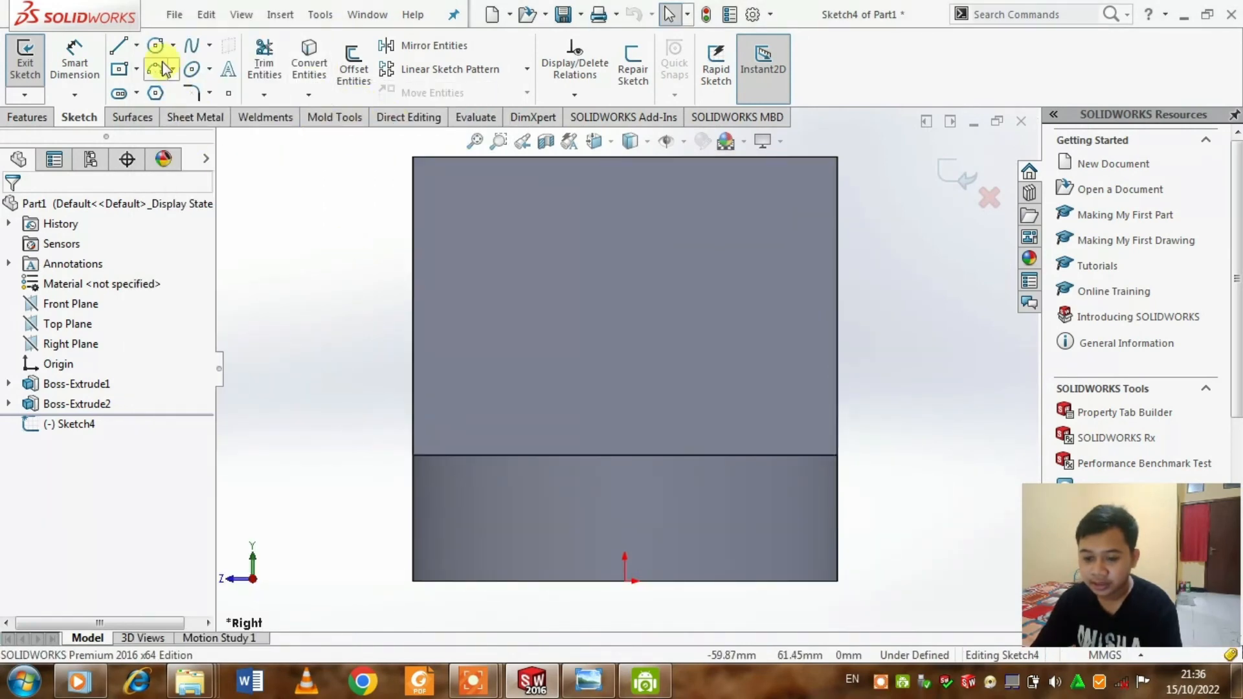
Sketch a closed triangle from the block's upper front corner, about 47 mm along the top edge and about 53 mm down the front edge.
click(119, 47)
click(136, 45)
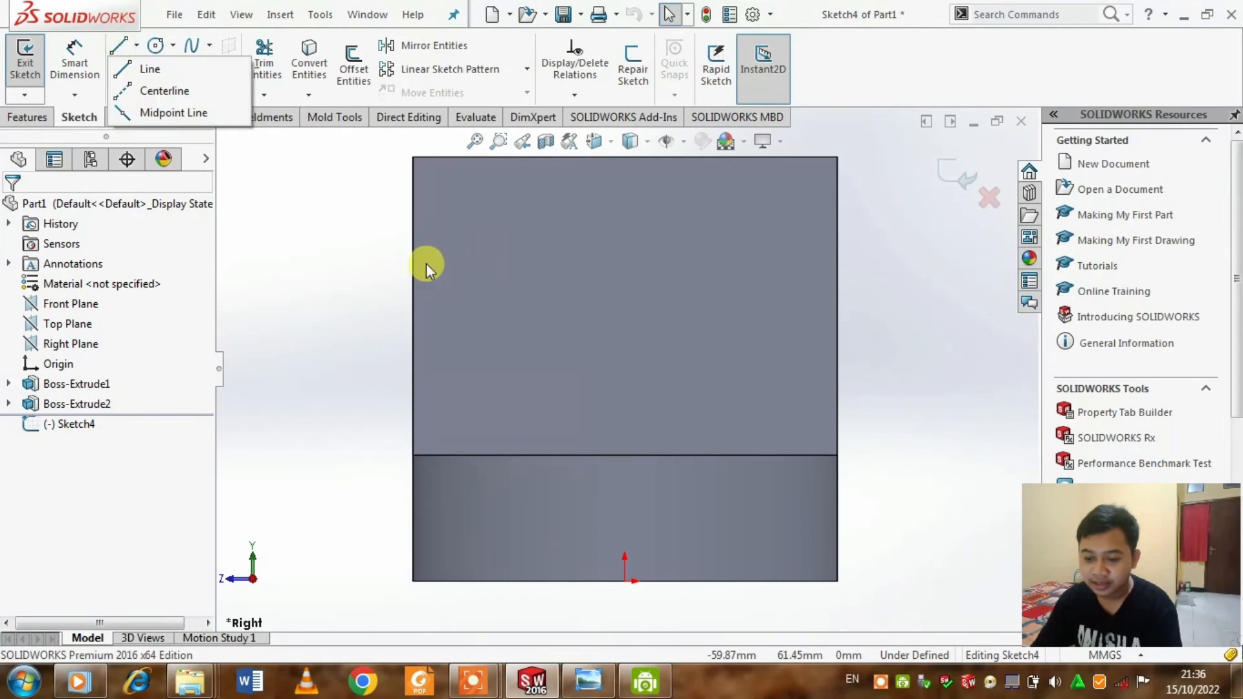
click(156, 65)
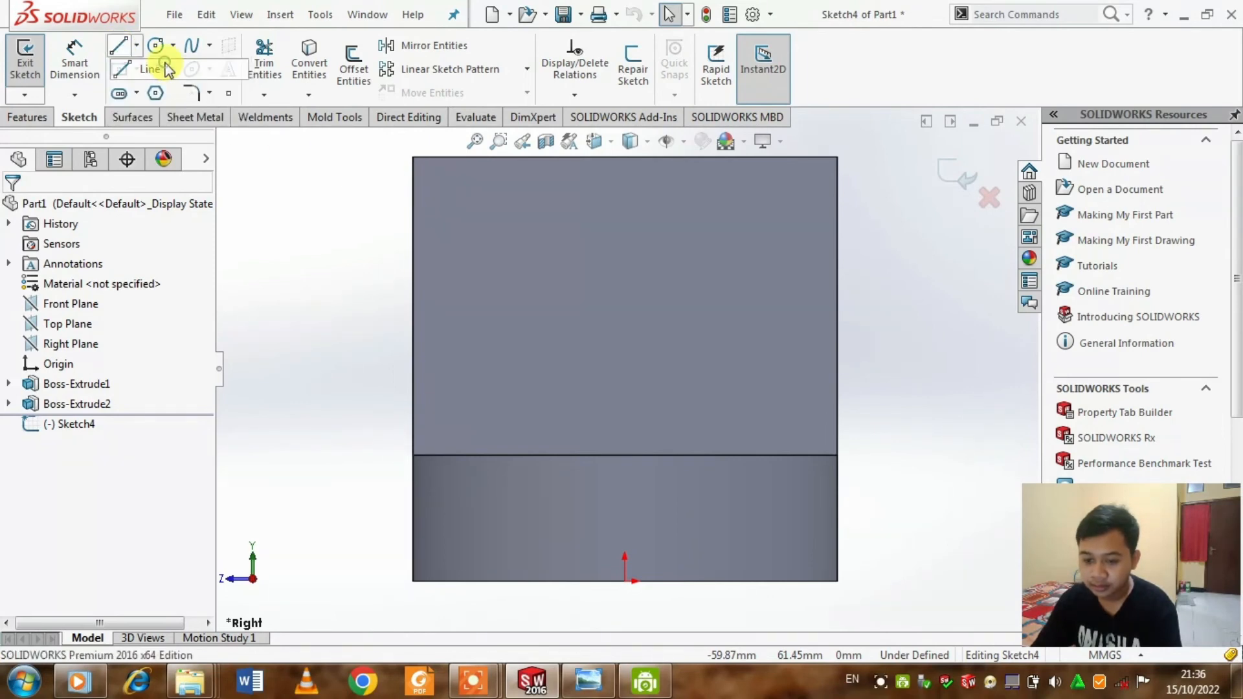
click(413, 157)
scroll(547, 329, up, 2)
scroll(591, 305, down, 1)
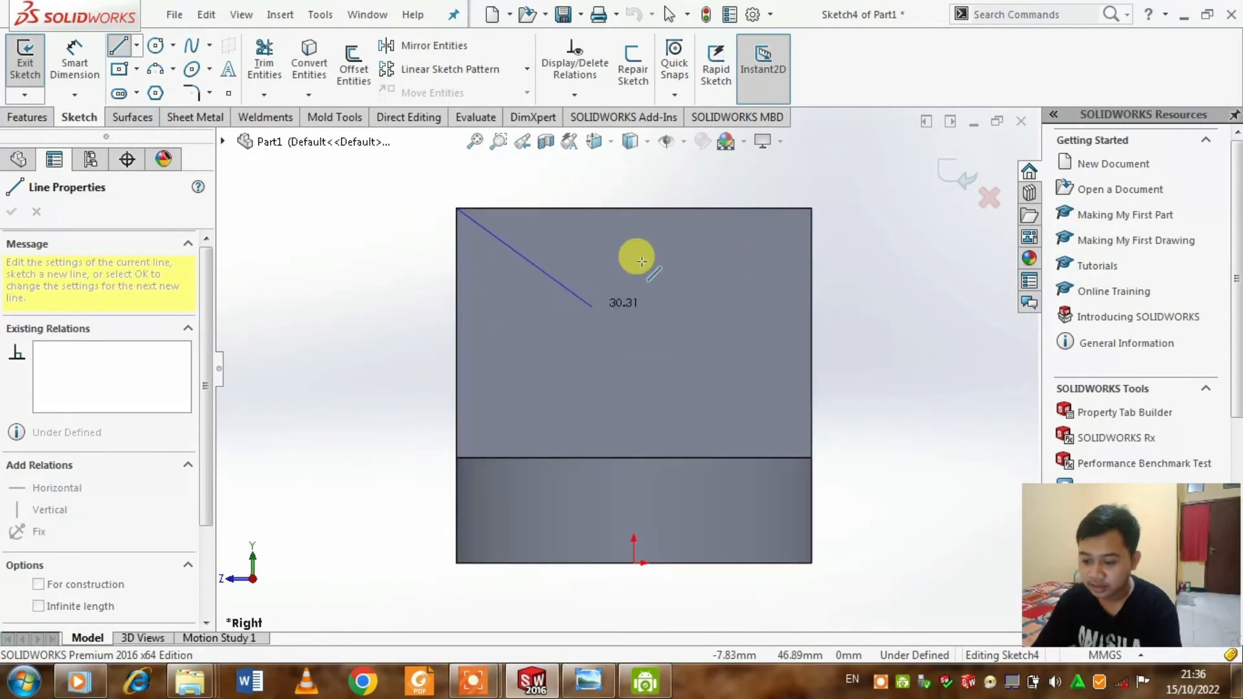
double_click(716, 208)
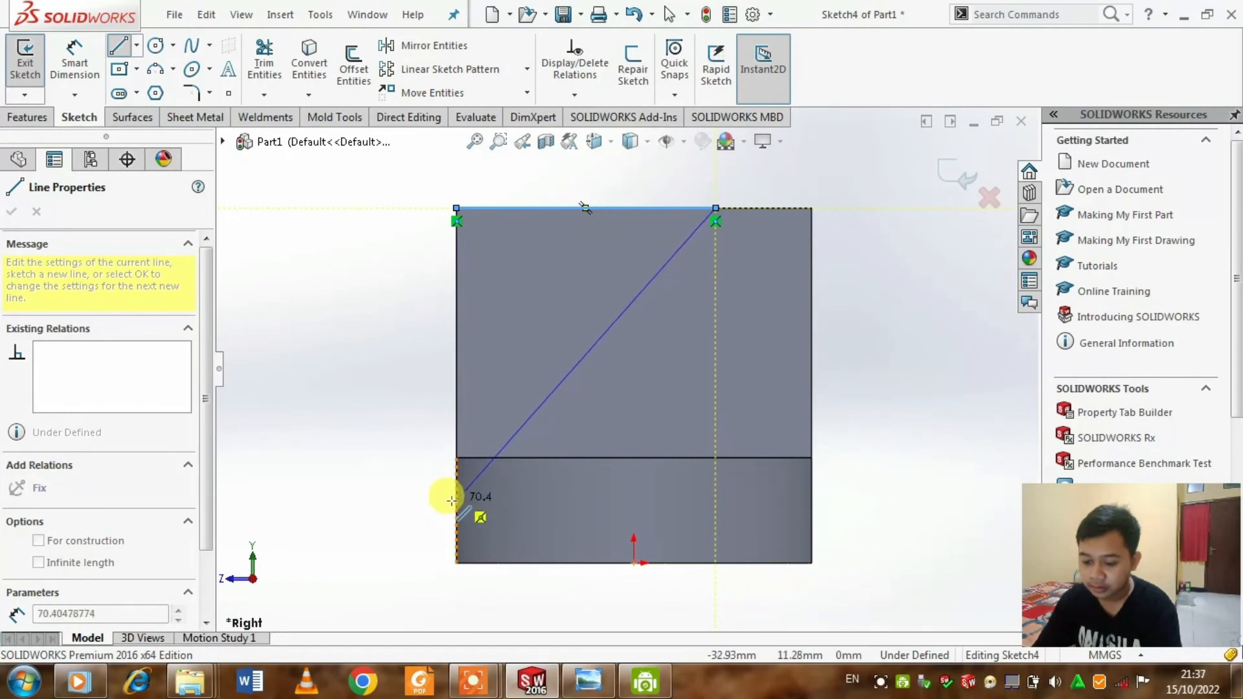
click(457, 500)
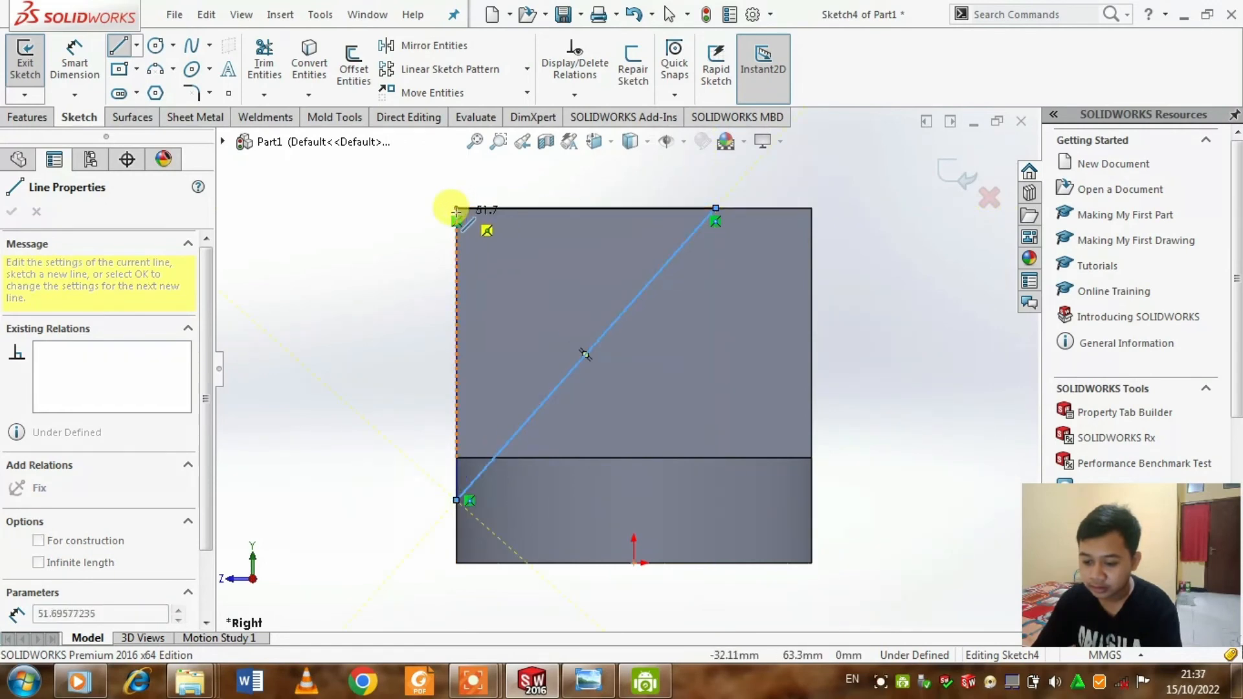
click(456, 208)
key(Escape)
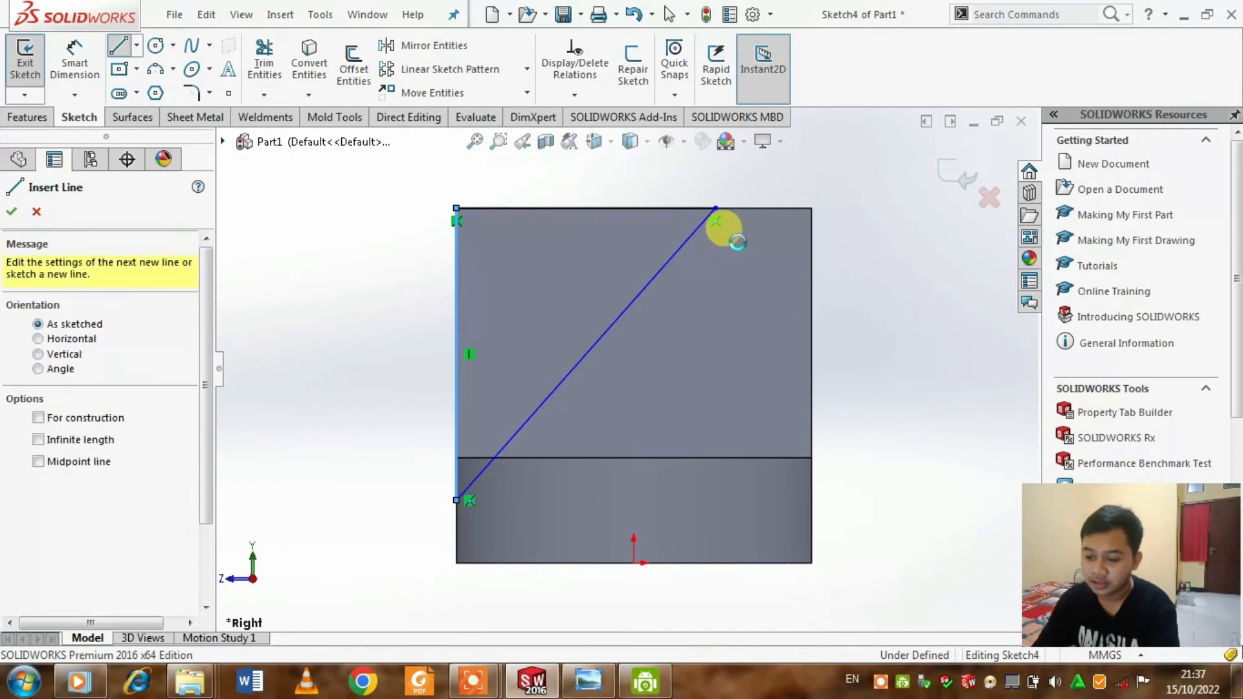
key(Escape)
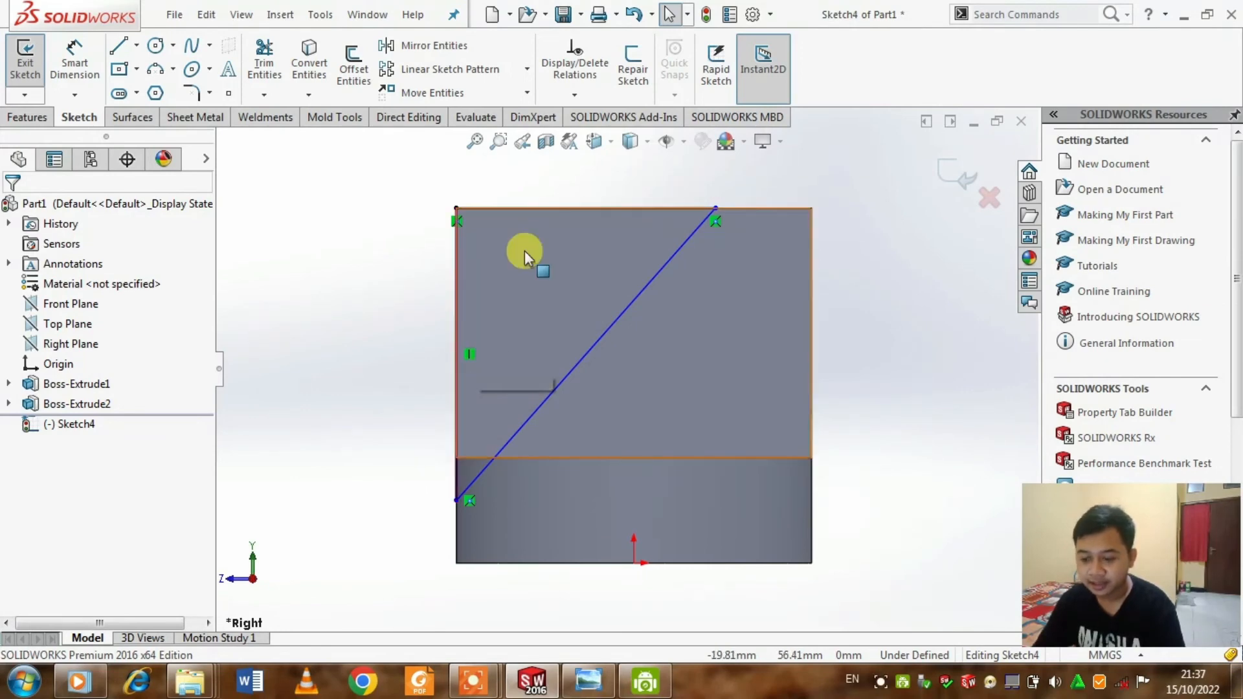
Add a Horizontal relation to the triangle's top line and make its top and vertical lines Equal in length.
click(622, 210)
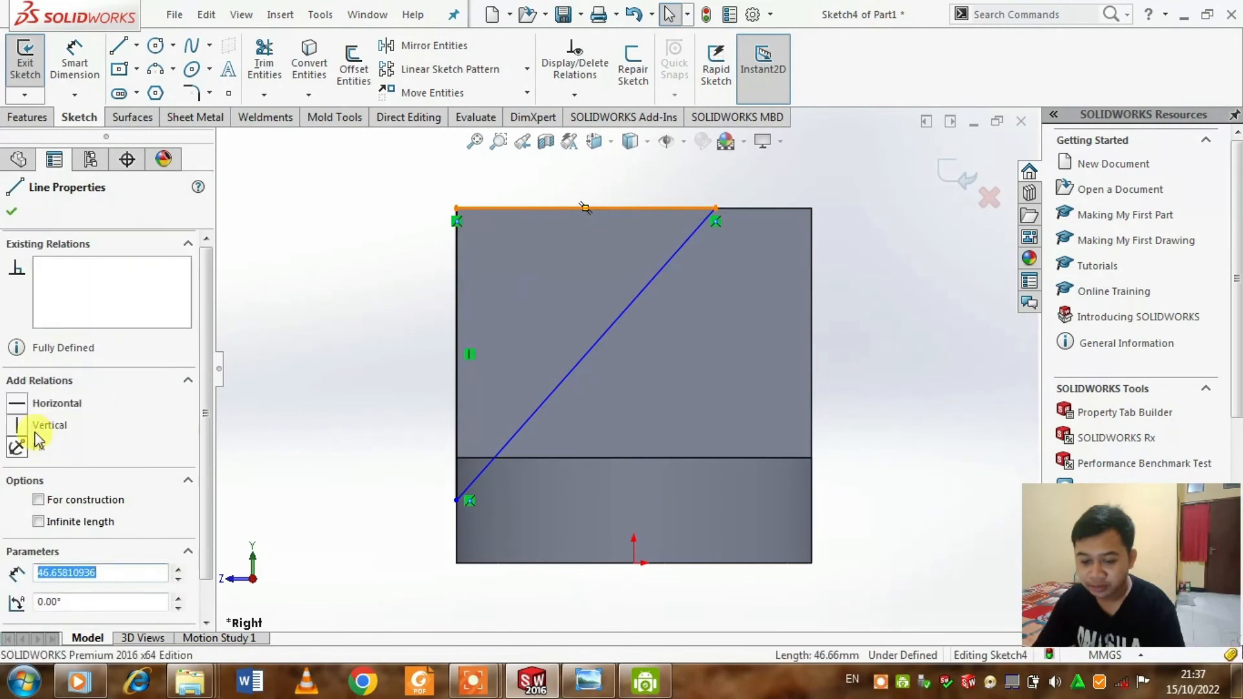
click(18, 405)
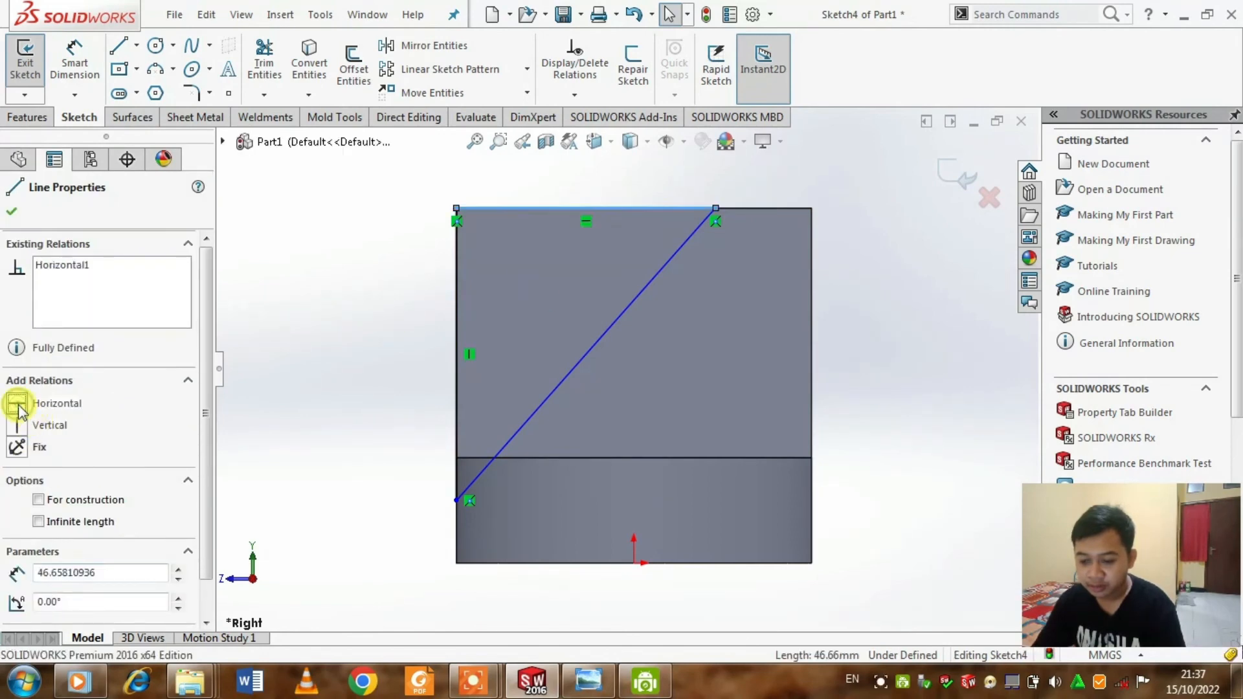
click(328, 291)
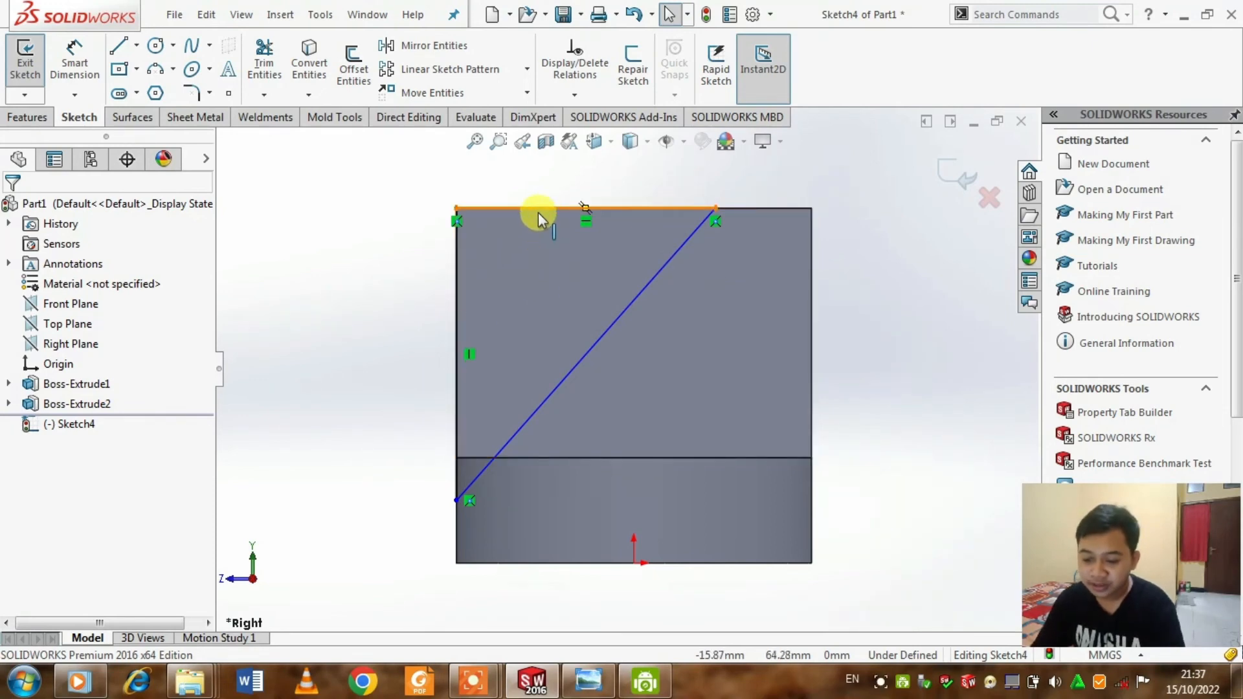
click(460, 315)
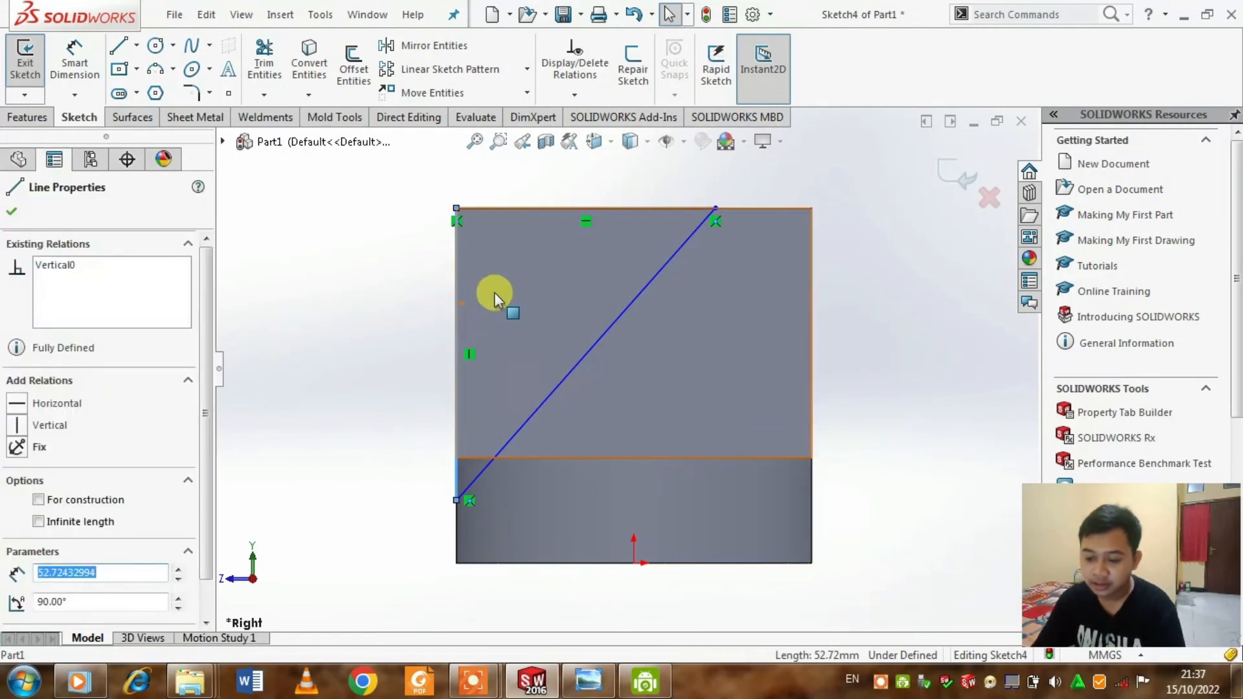
ctrl+click(545, 209)
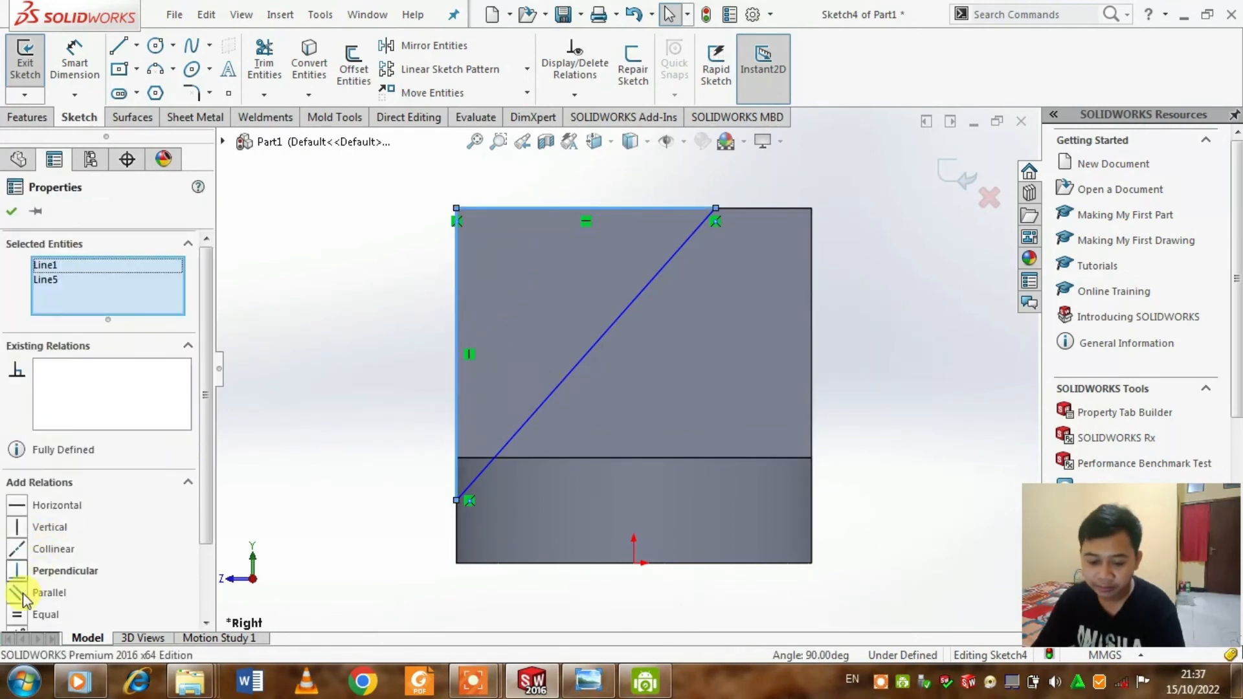
click(21, 615)
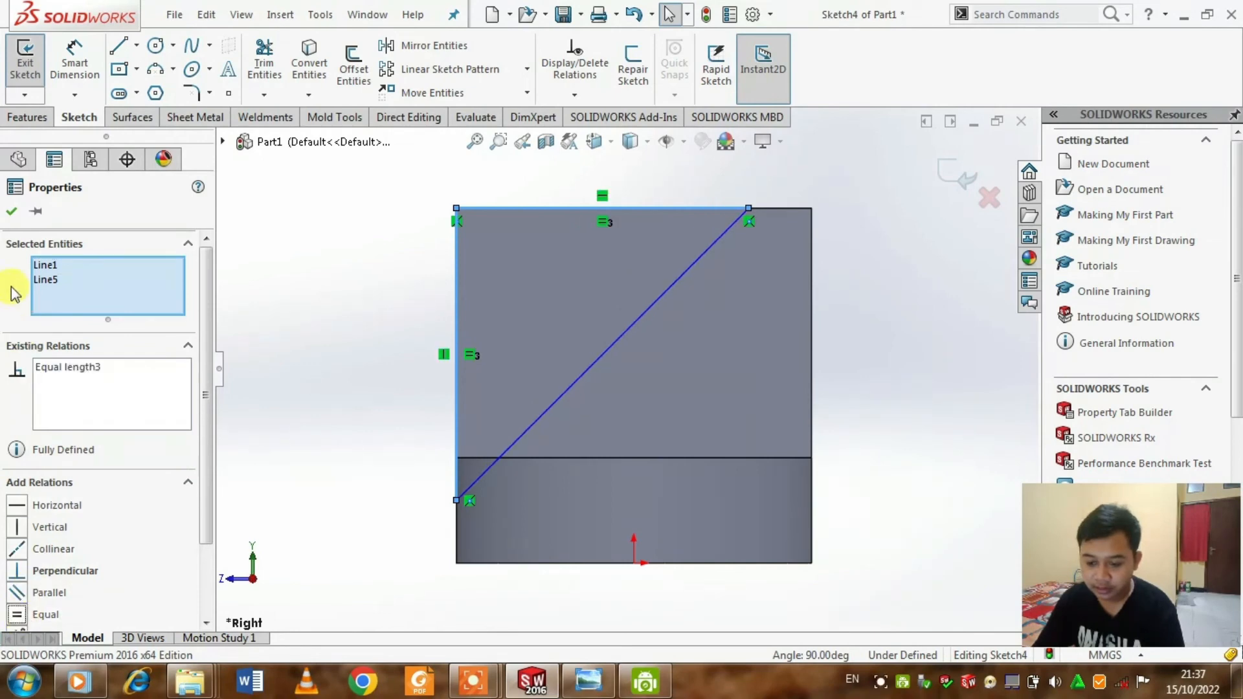
click(12, 213)
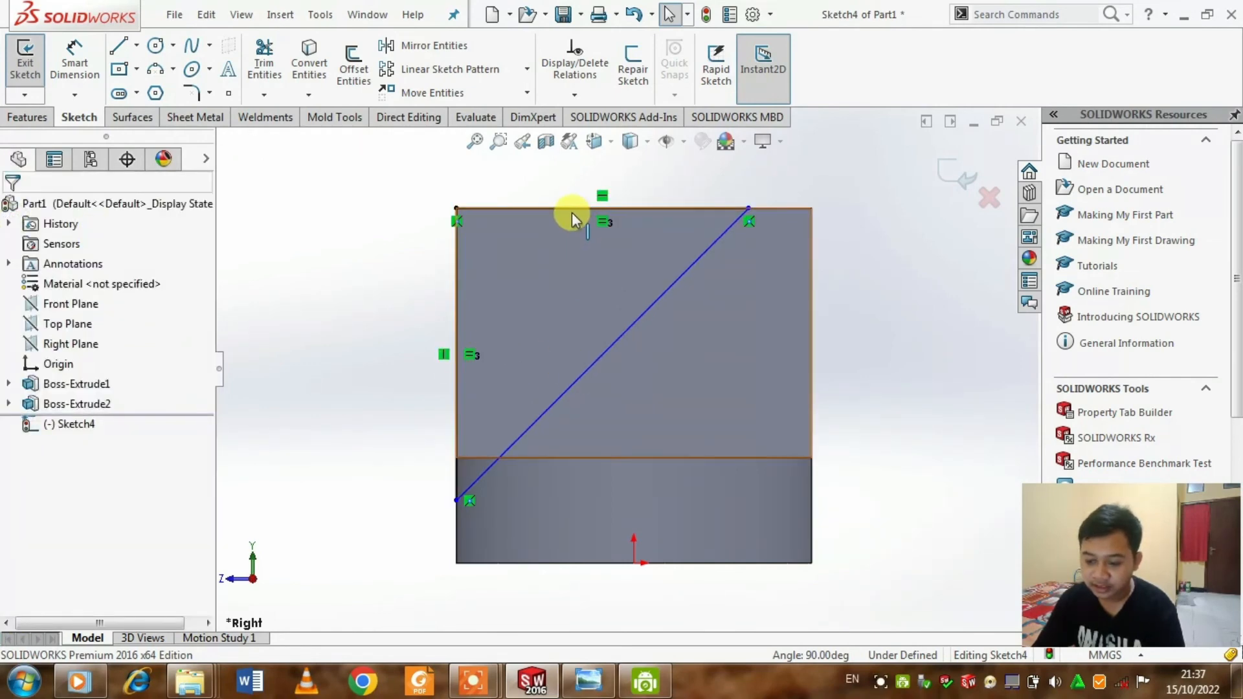
Dimension the distance from the triangle's upper rear endpoint to the block's upper rear corner as 13 mm.
scroll(640, 332, up, 2)
scroll(715, 324, down, 1)
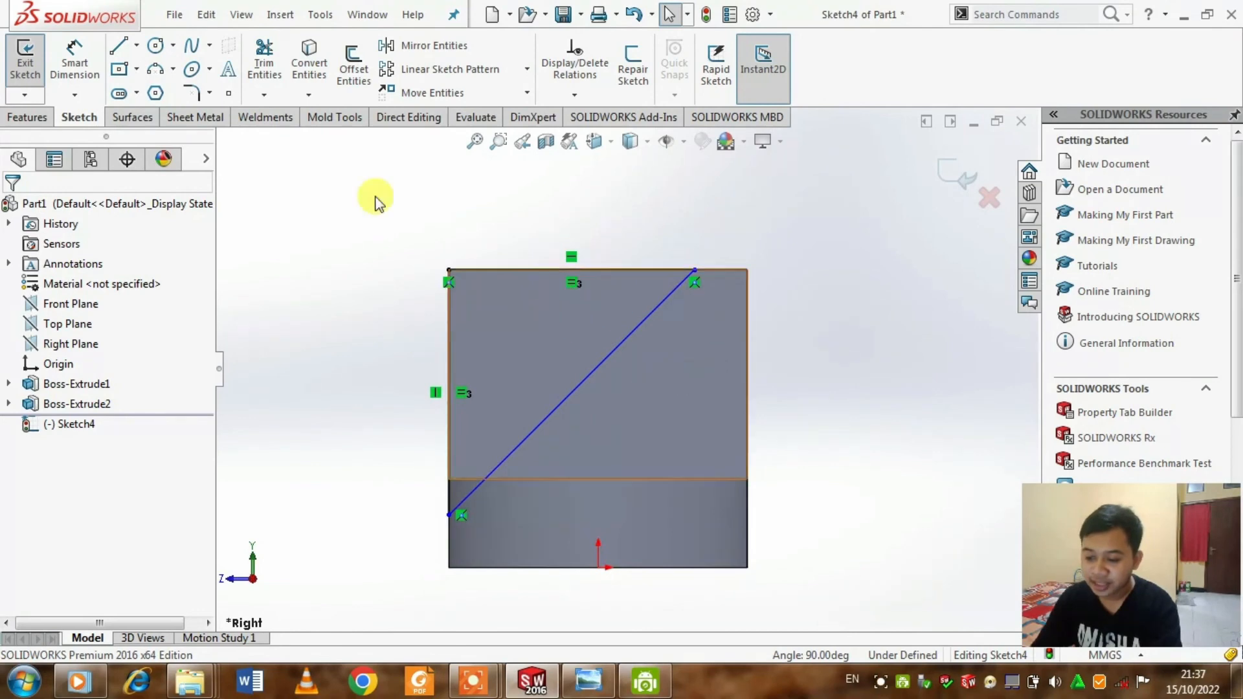
click(74, 58)
scroll(683, 285, down, 2)
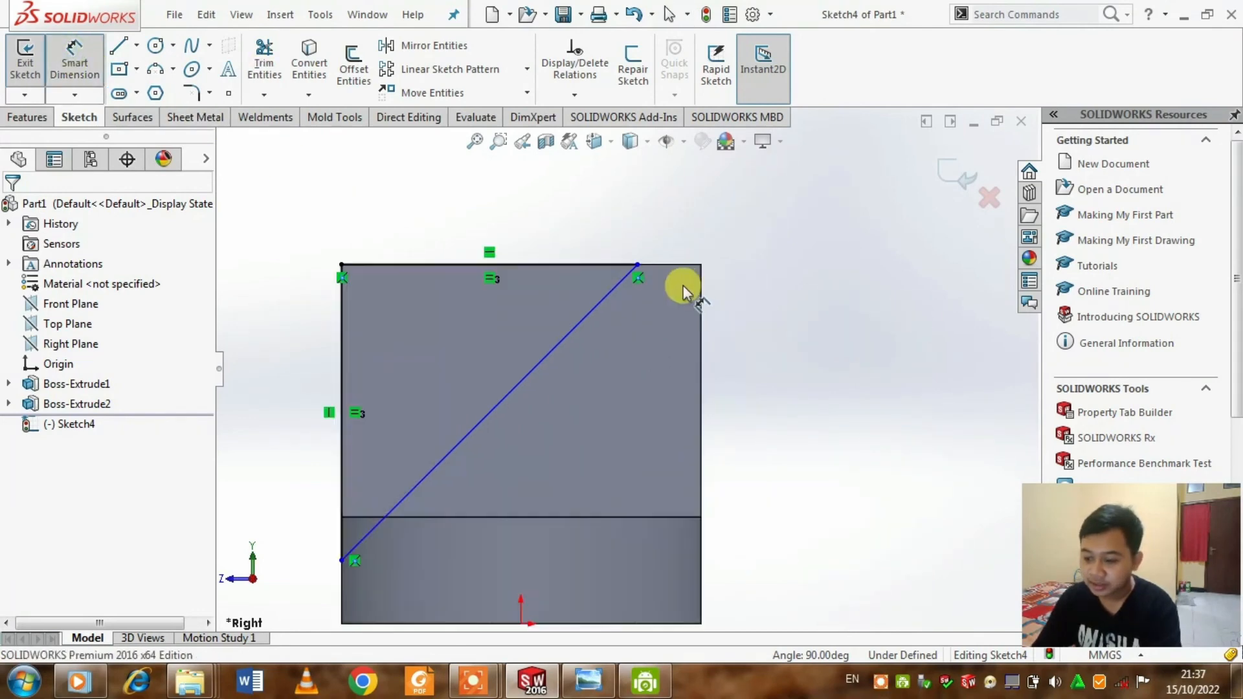
click(625, 265)
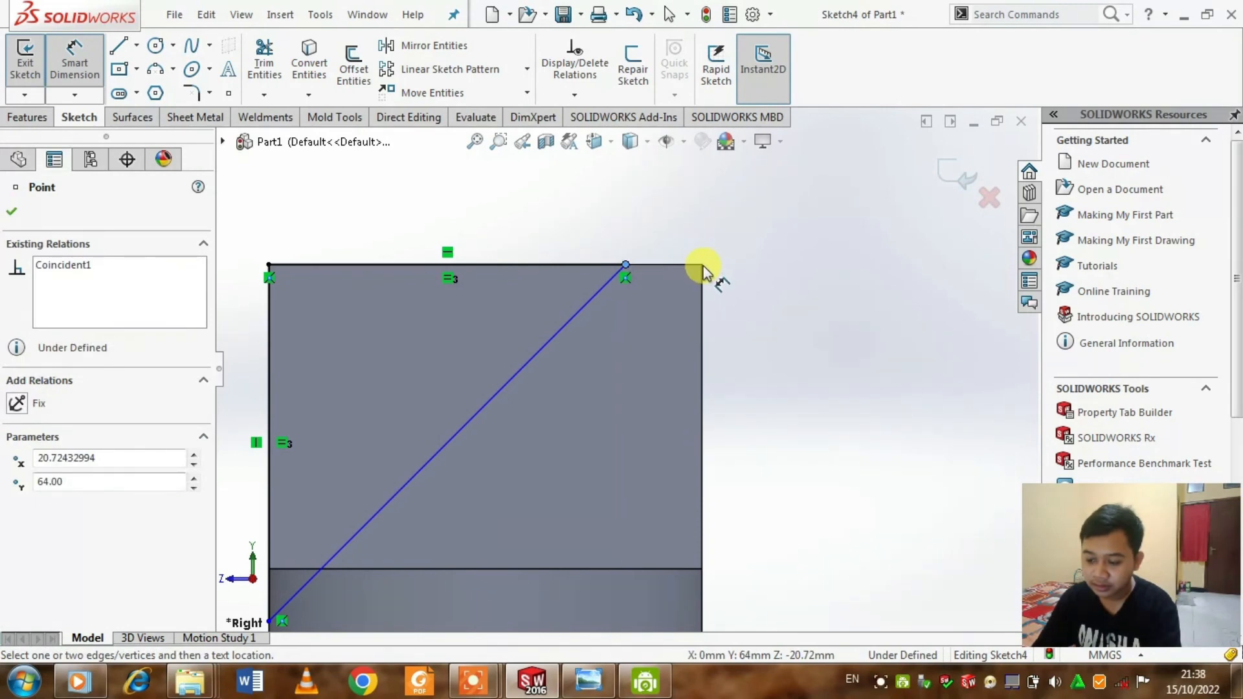
click(703, 266)
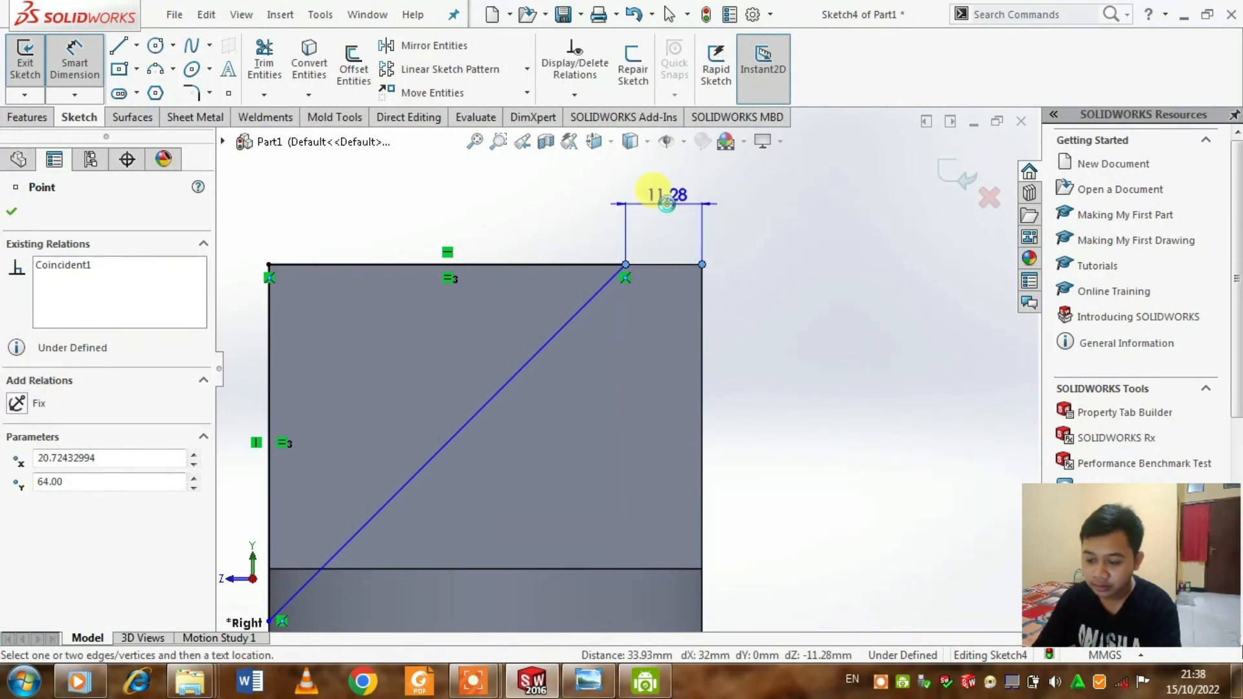
click(665, 198)
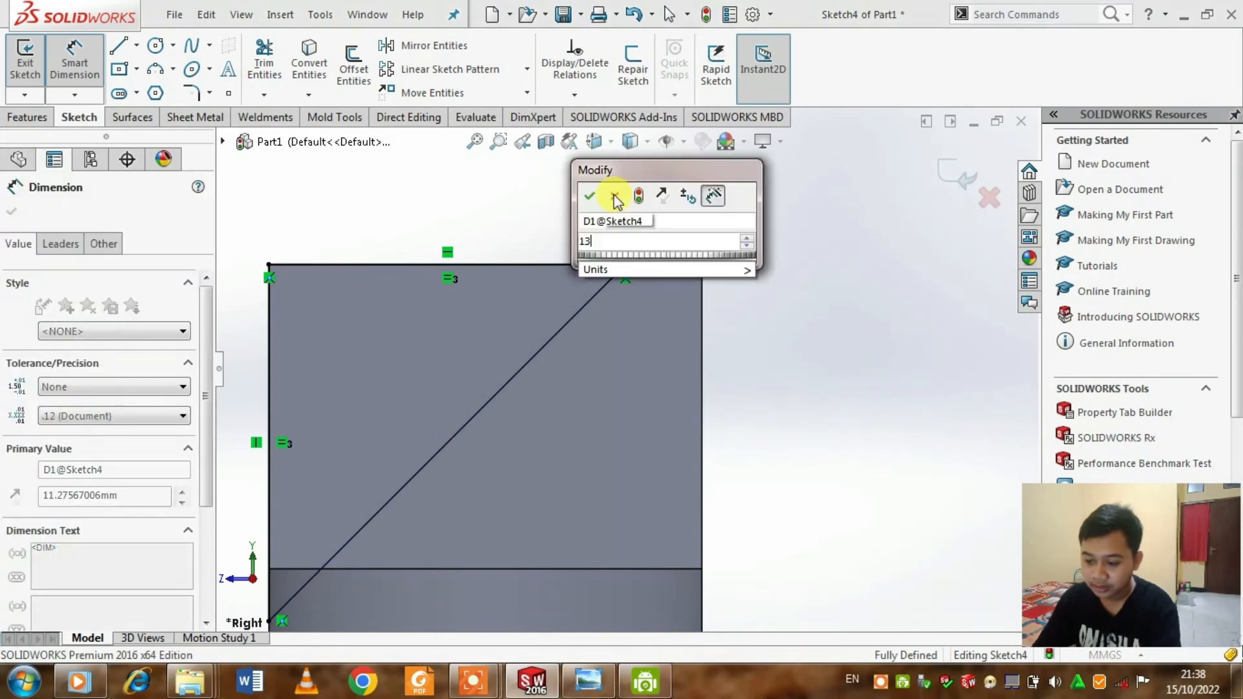
click(589, 193)
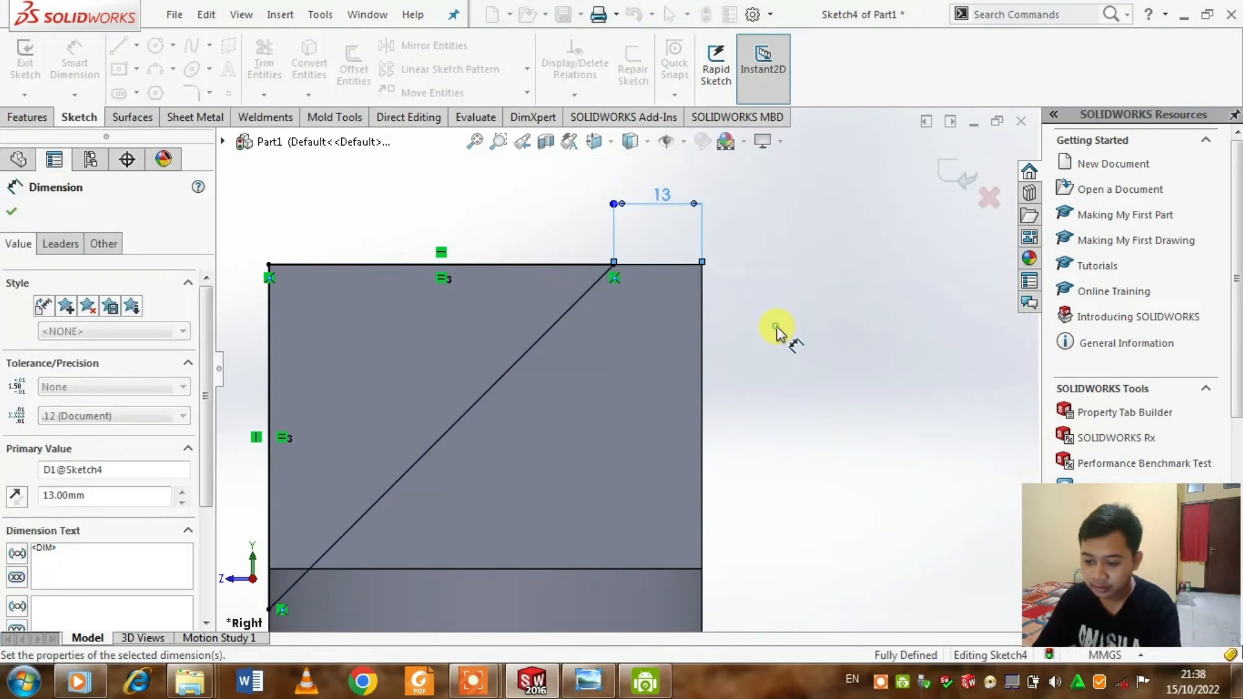
click(776, 327)
scroll(696, 340, up, 2)
Check the base thickness under the sloped pocket in the 3.1 CS bracket drawing and exit the triangle sketch.
click(588, 681)
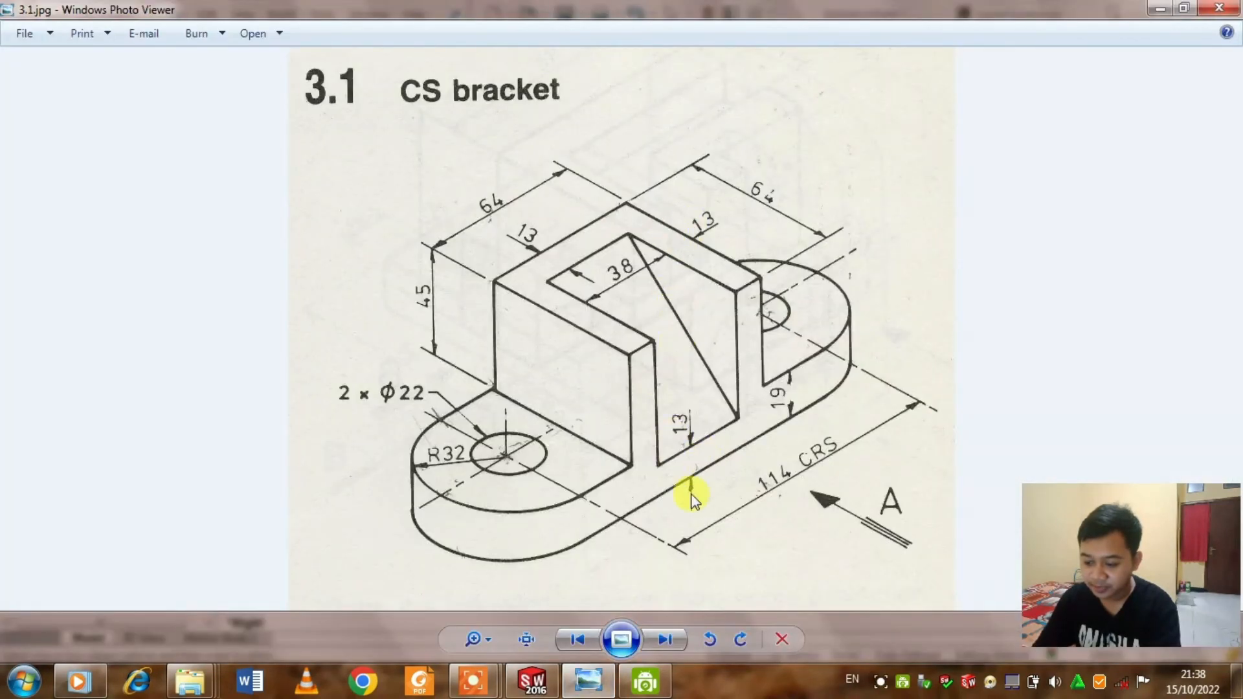
click(588, 681)
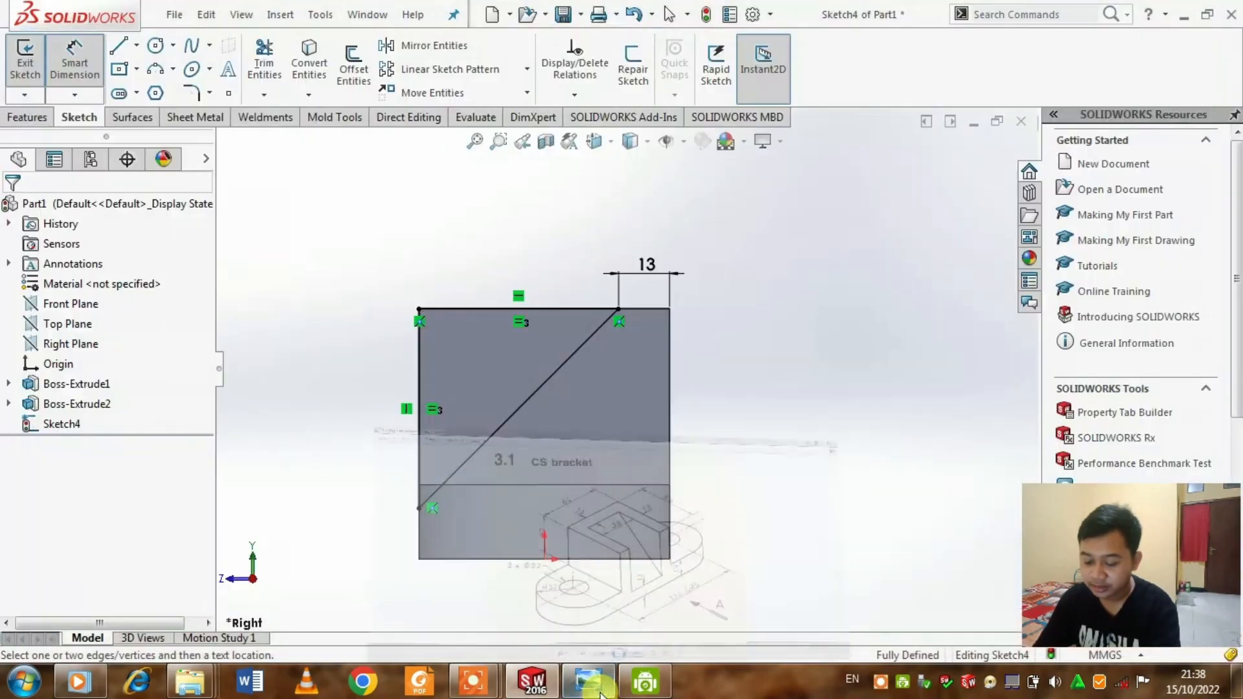
click(963, 175)
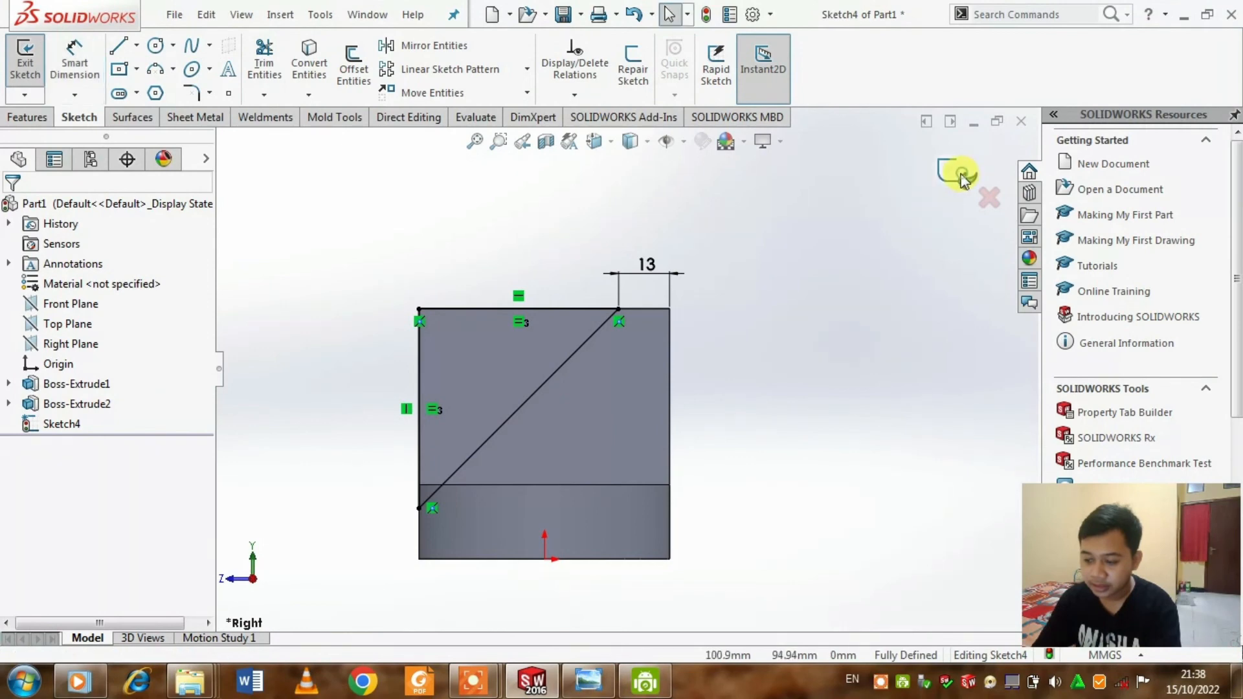
Start an Extruded Cut from the triangle sketch, check the pocket width in the 3.1 CS bracket drawing and set the depth to 38 mm.
click(522, 408)
mouse_move(518, 408)
middle_down()
mouse_move(580, 416)
mouse_move(584, 442)
middle_up()
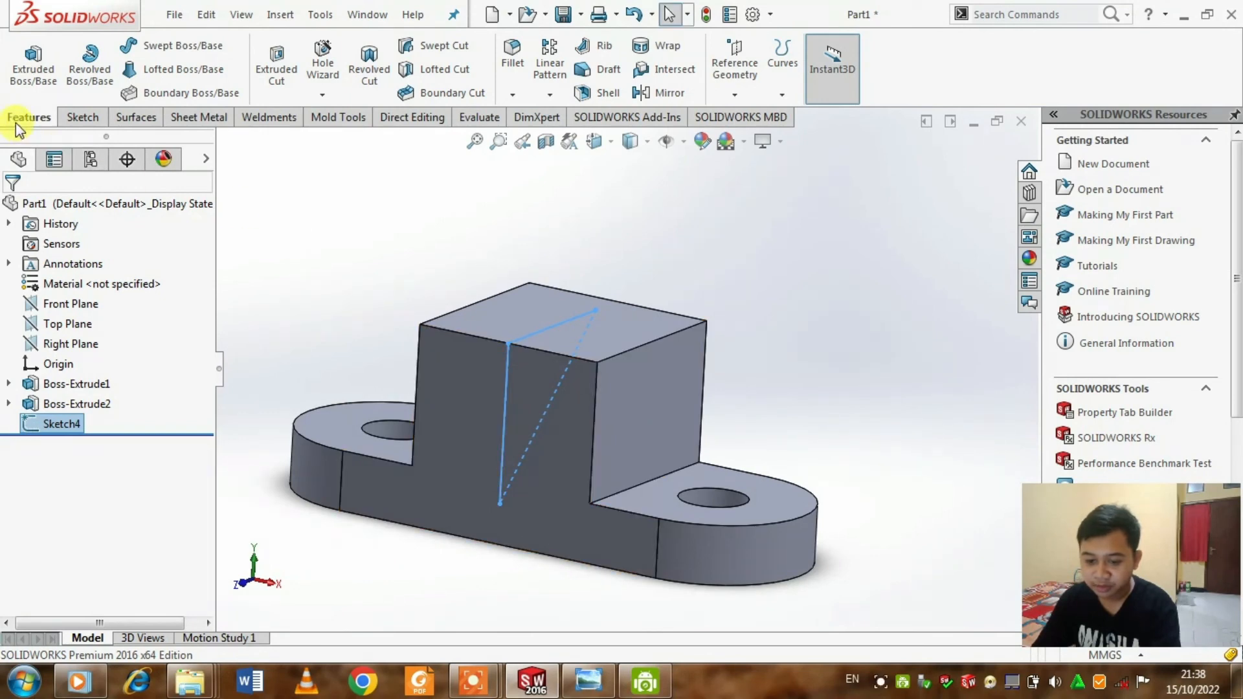
click(277, 73)
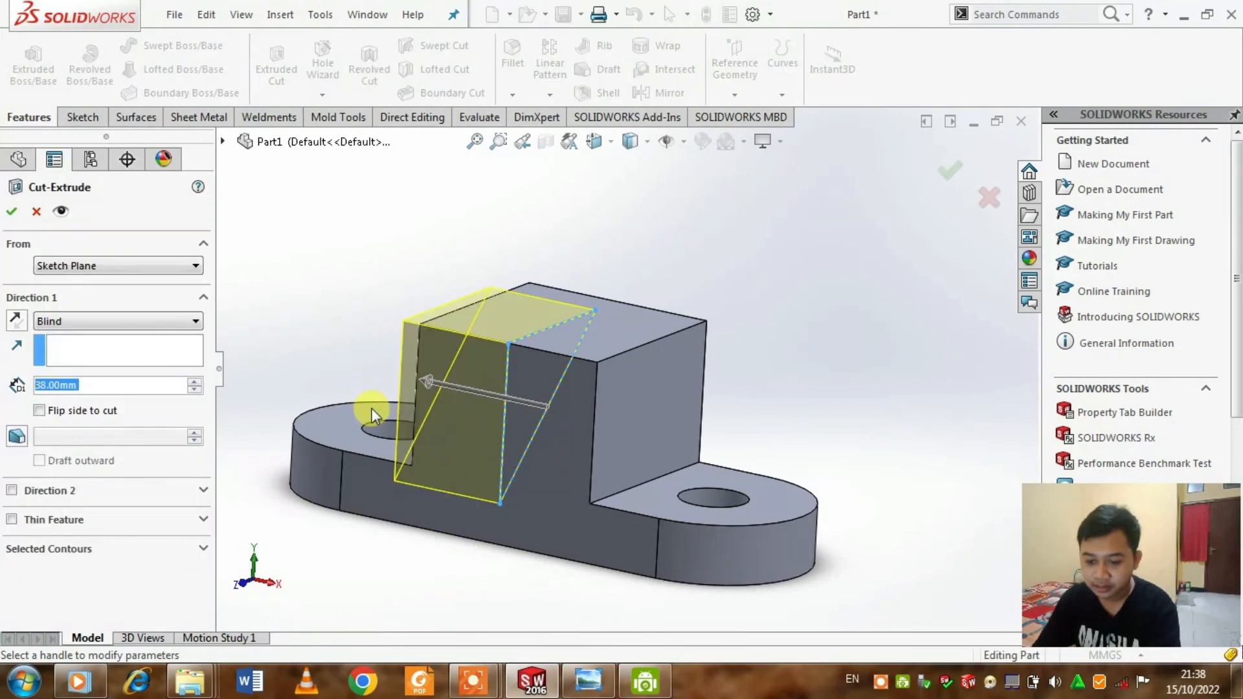
click(588, 681)
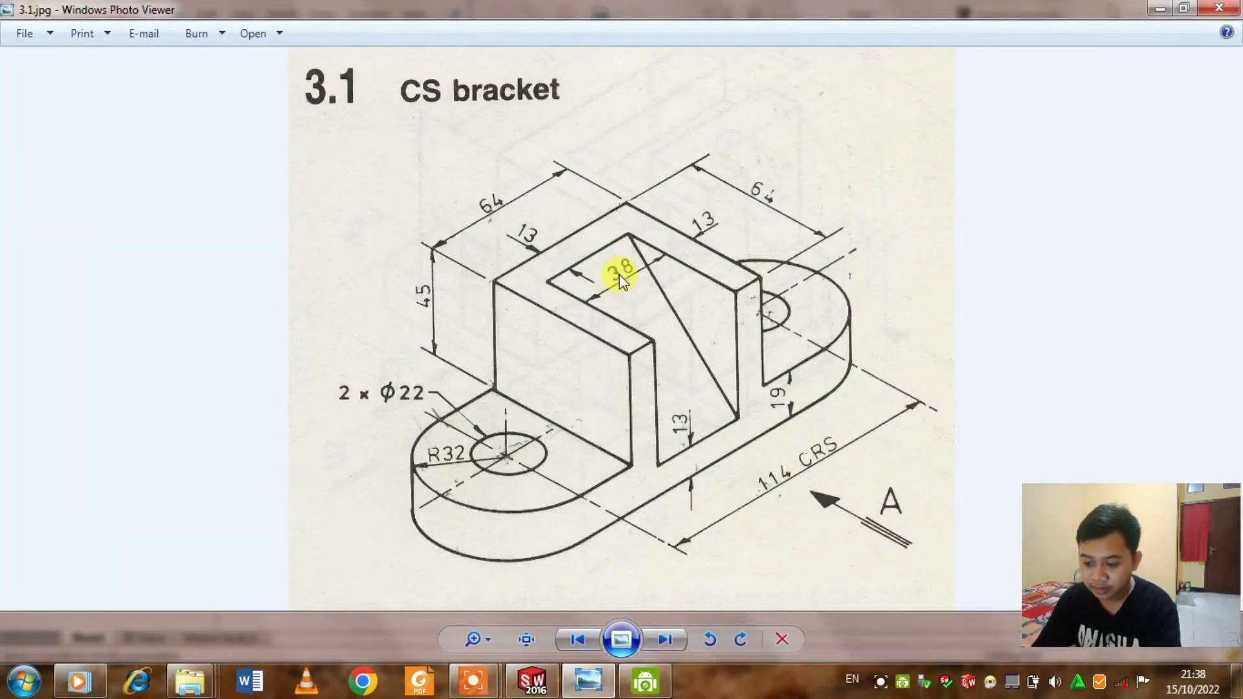
click(588, 681)
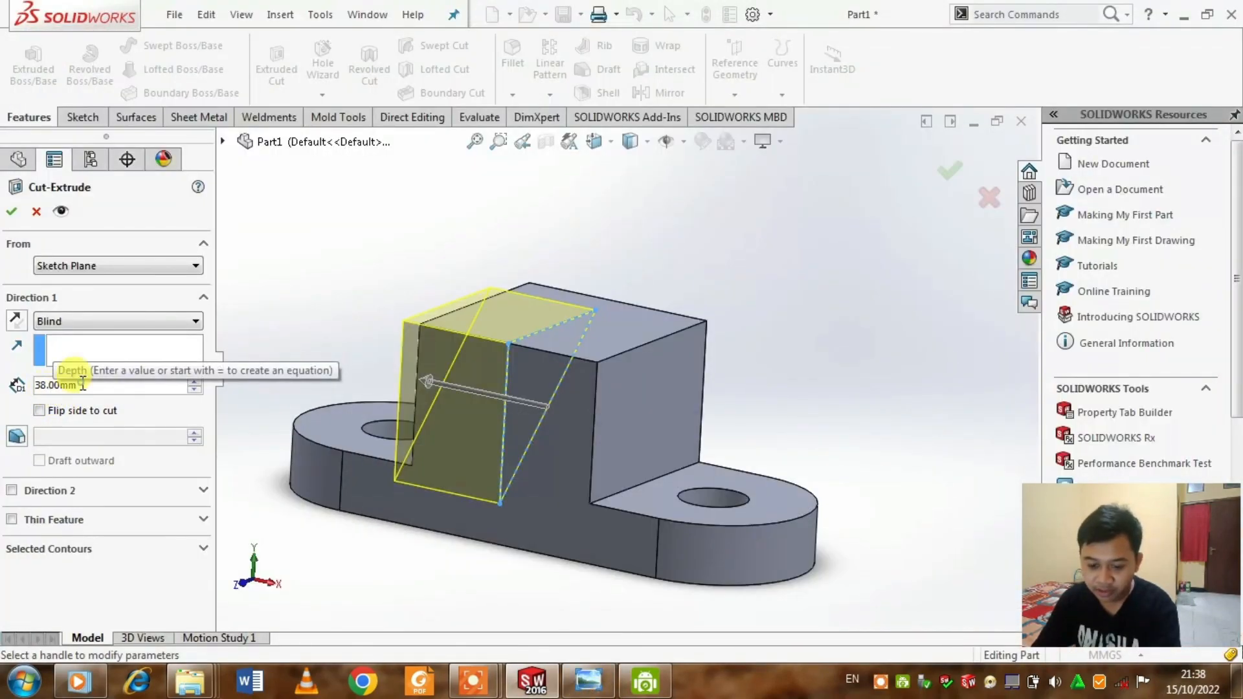
double_click(79, 384)
text(38)
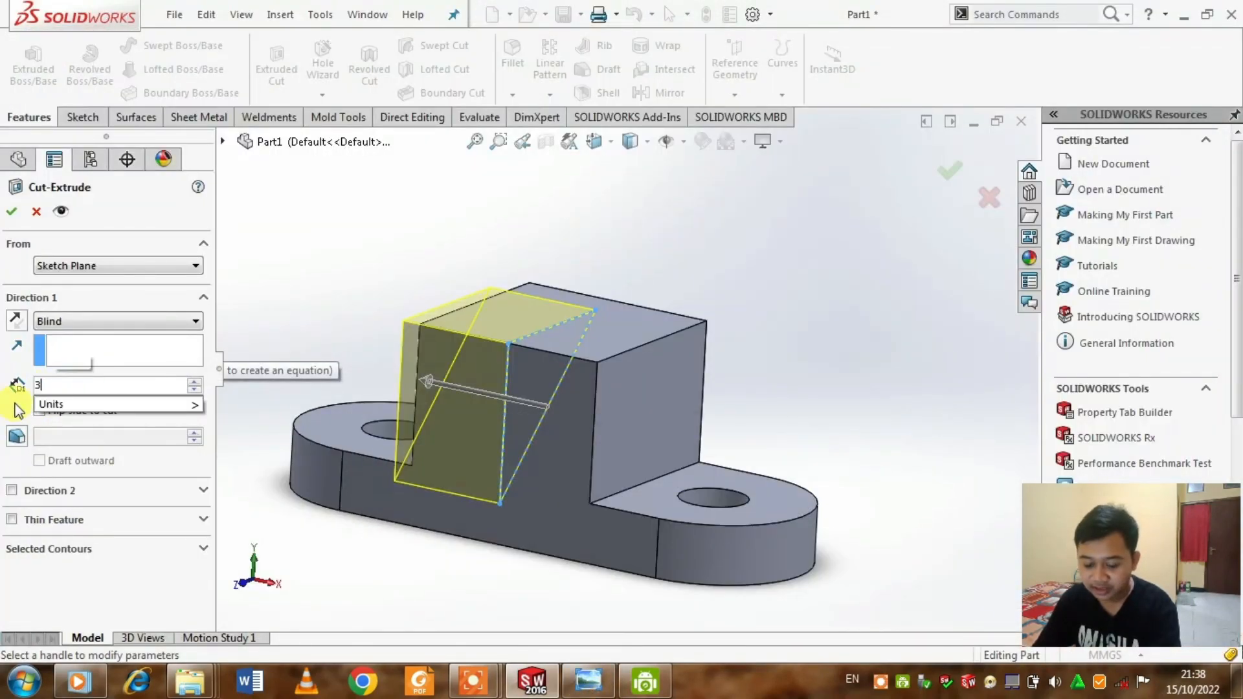
click(159, 321)
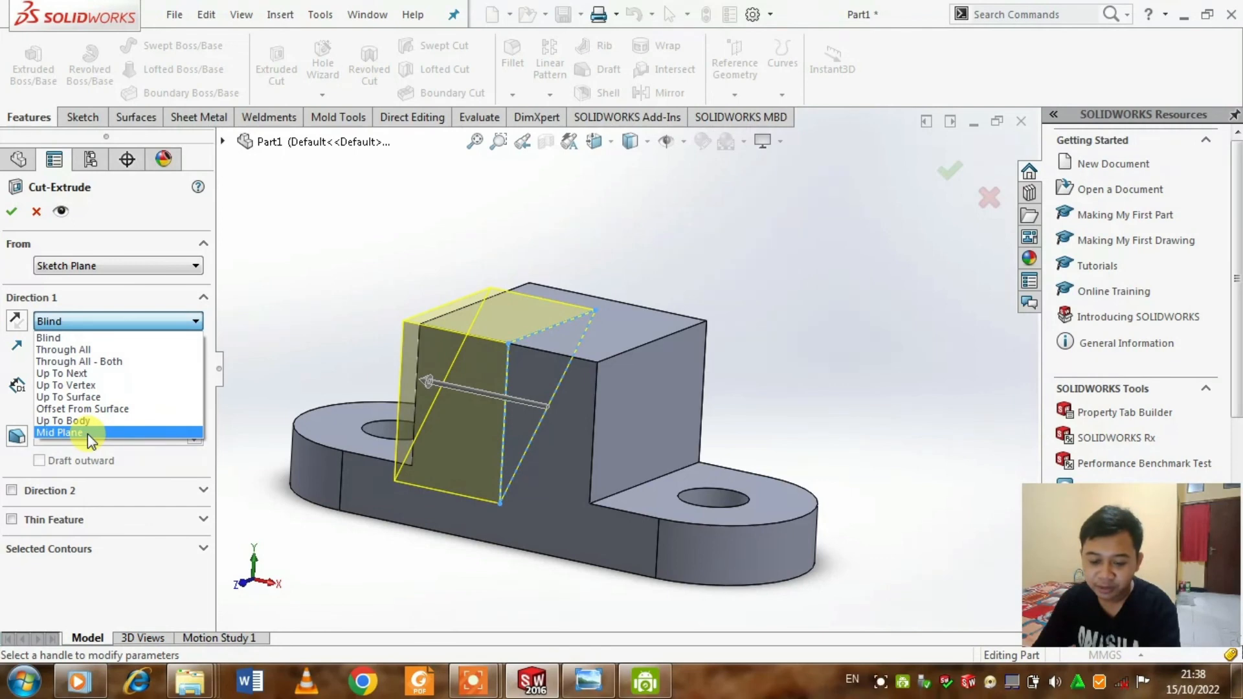
click(88, 433)
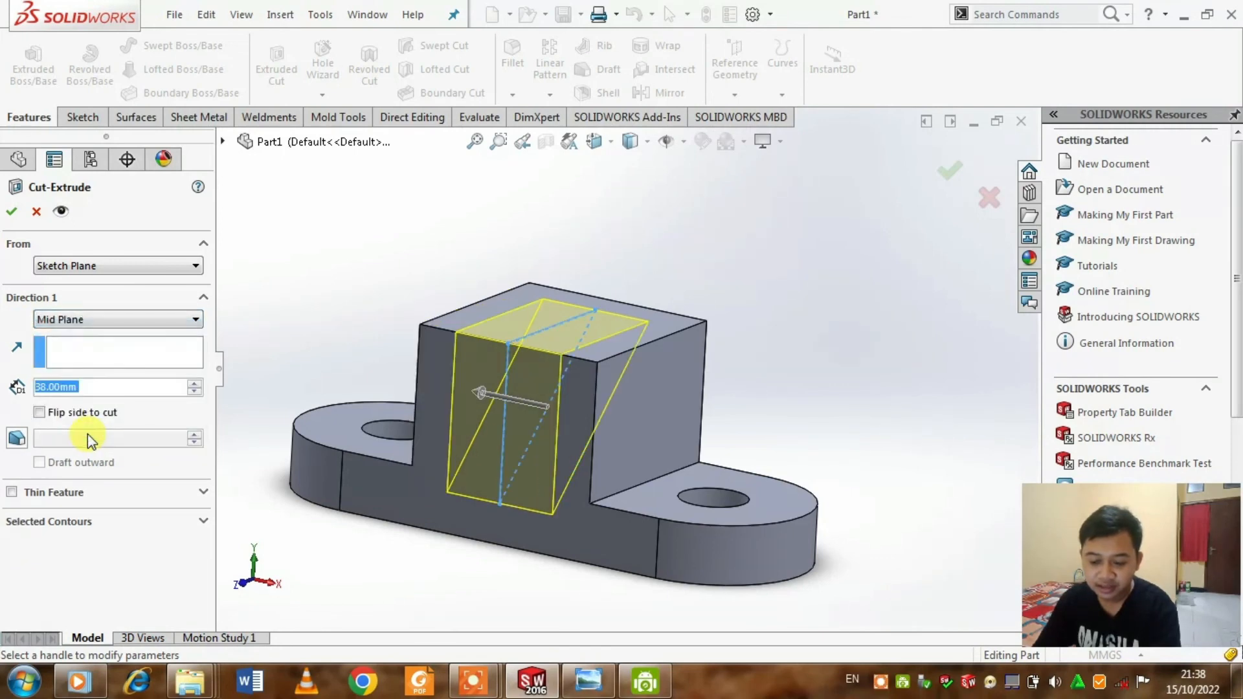
click(106, 321)
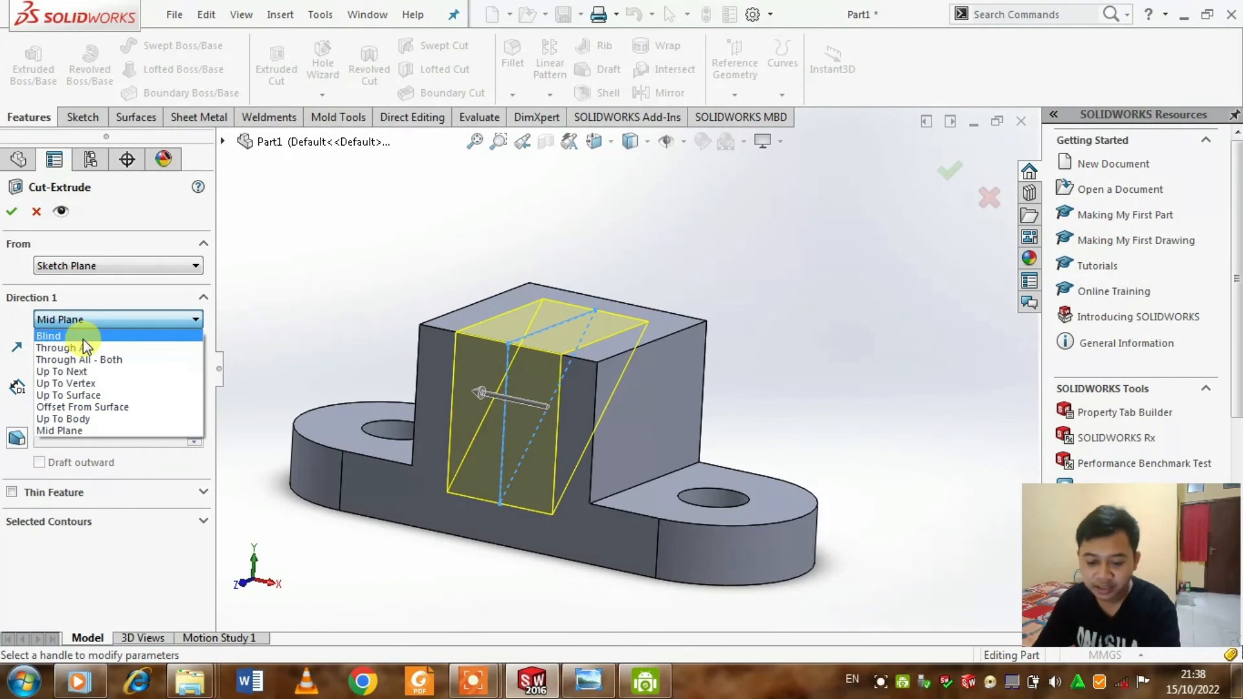
click(82, 340)
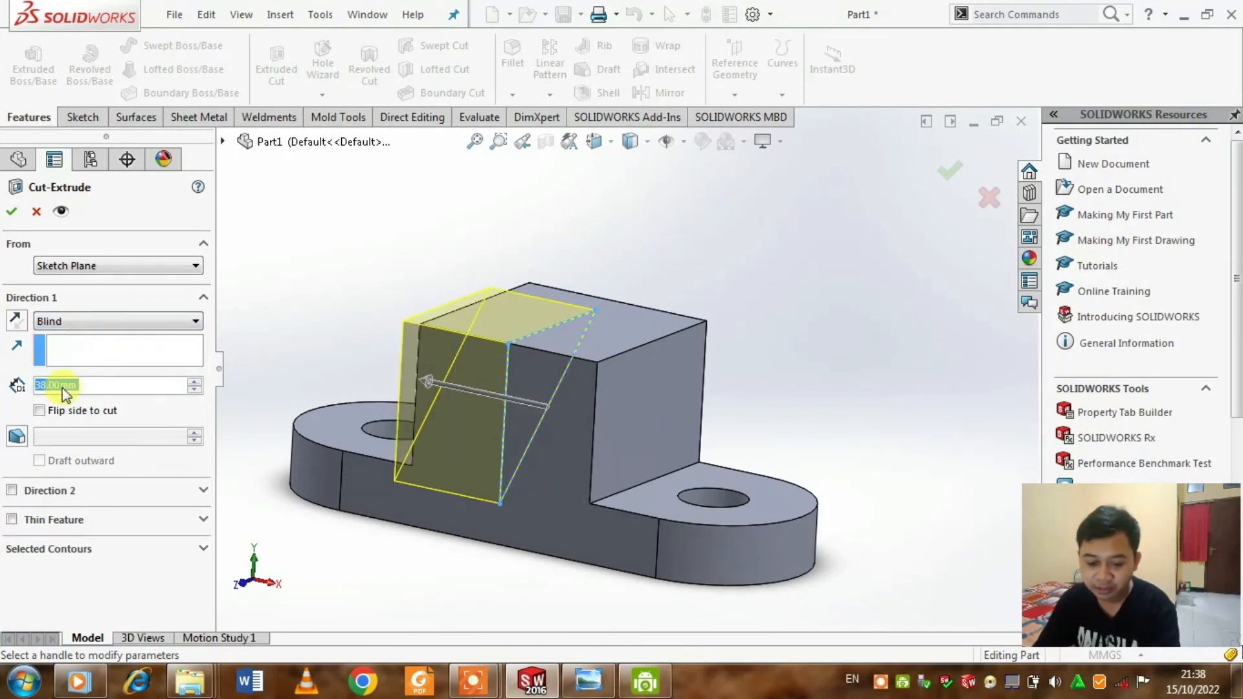
Set the triangle cut's end condition to Mid Plane and create the sloped pocket in the upright block.
click(85, 322)
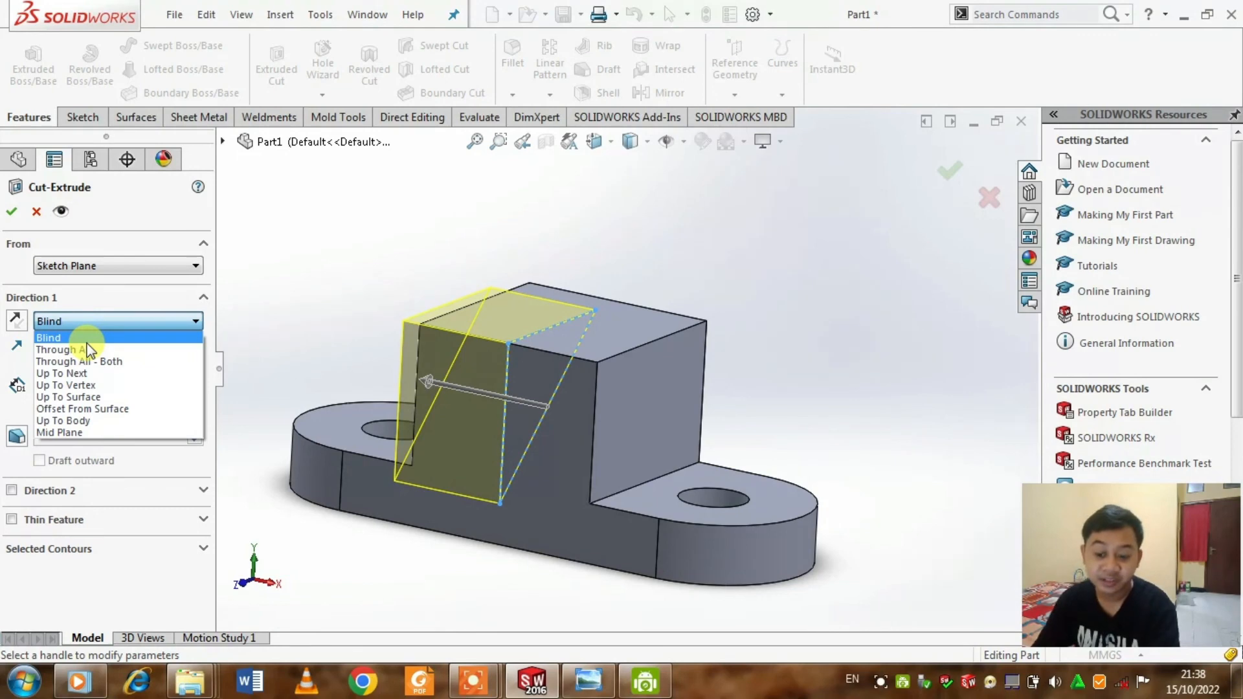
click(96, 428)
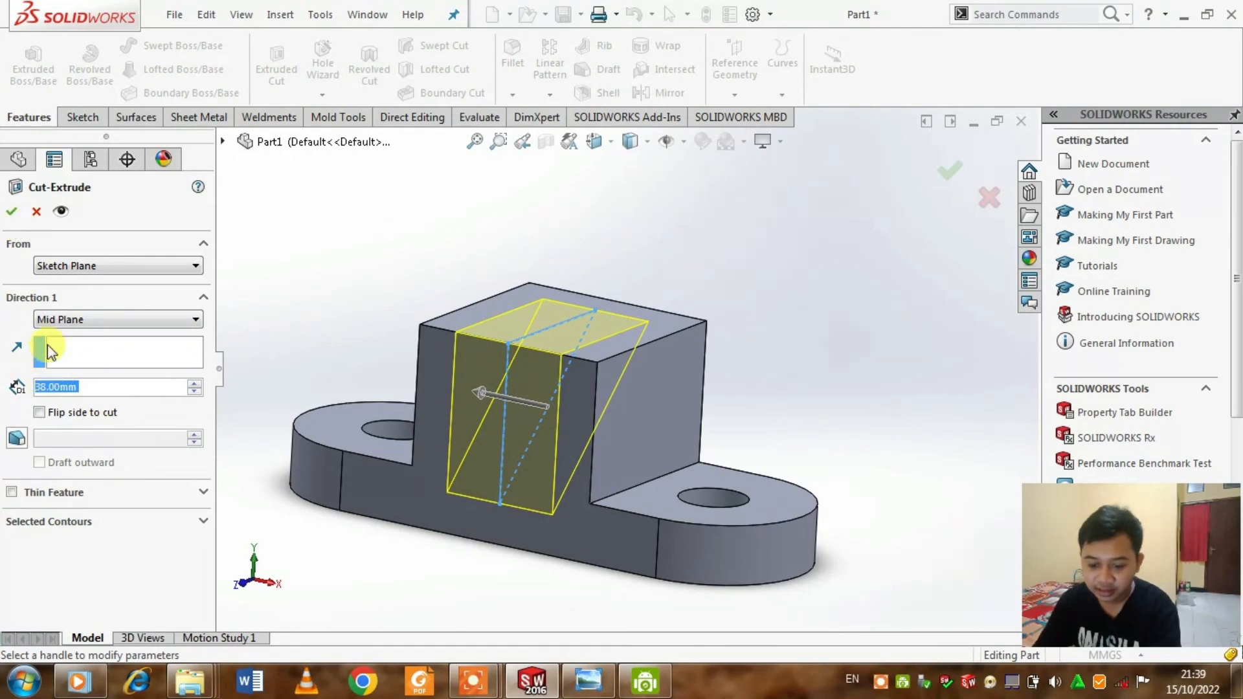
click(12, 211)
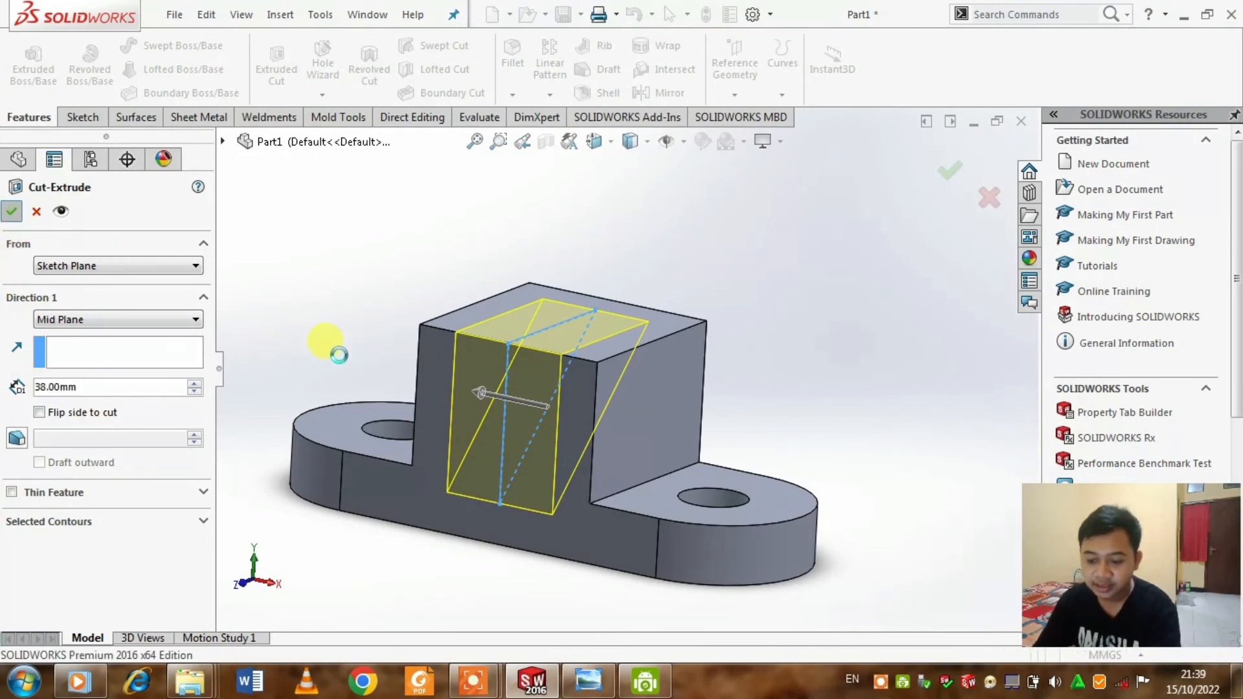
Inspect the bracket with its sloped pocket from the front and compare it with the 3.1 CS bracket drawing.
mouse_move(377, 363)
middle_down()
mouse_move(494, 439)
mouse_move(638, 437)
mouse_move(611, 450)
mouse_move(616, 466)
middle_up()
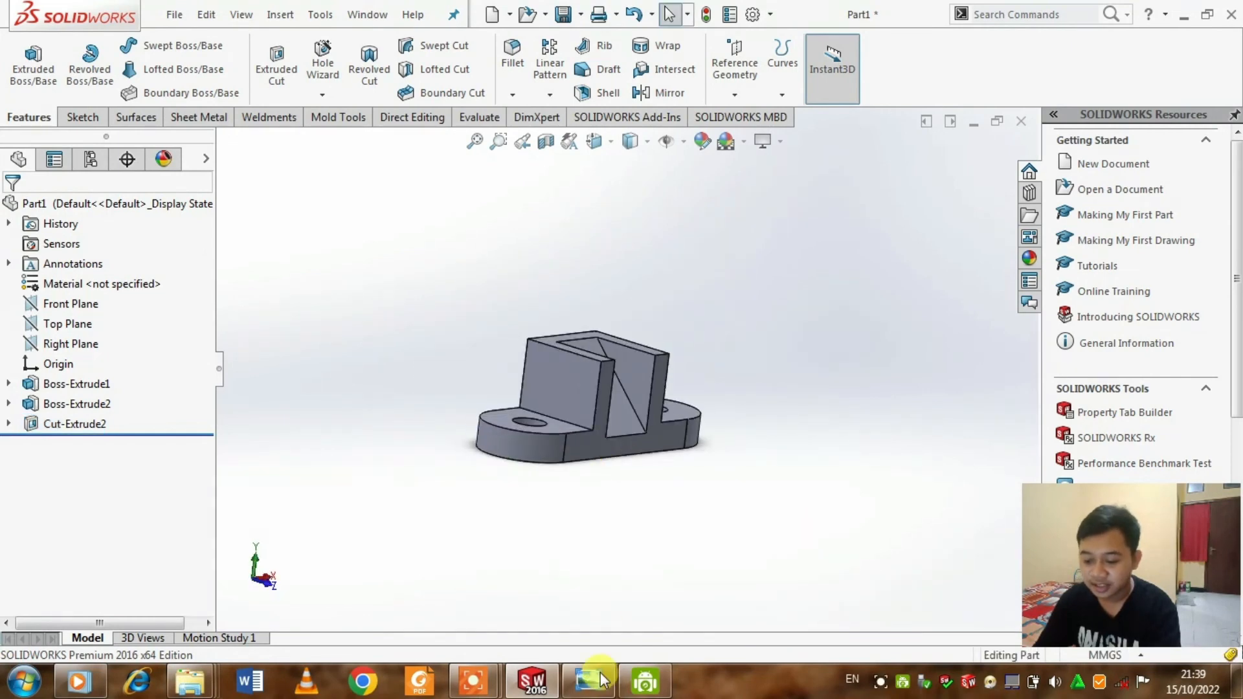
click(590, 679)
click(601, 680)
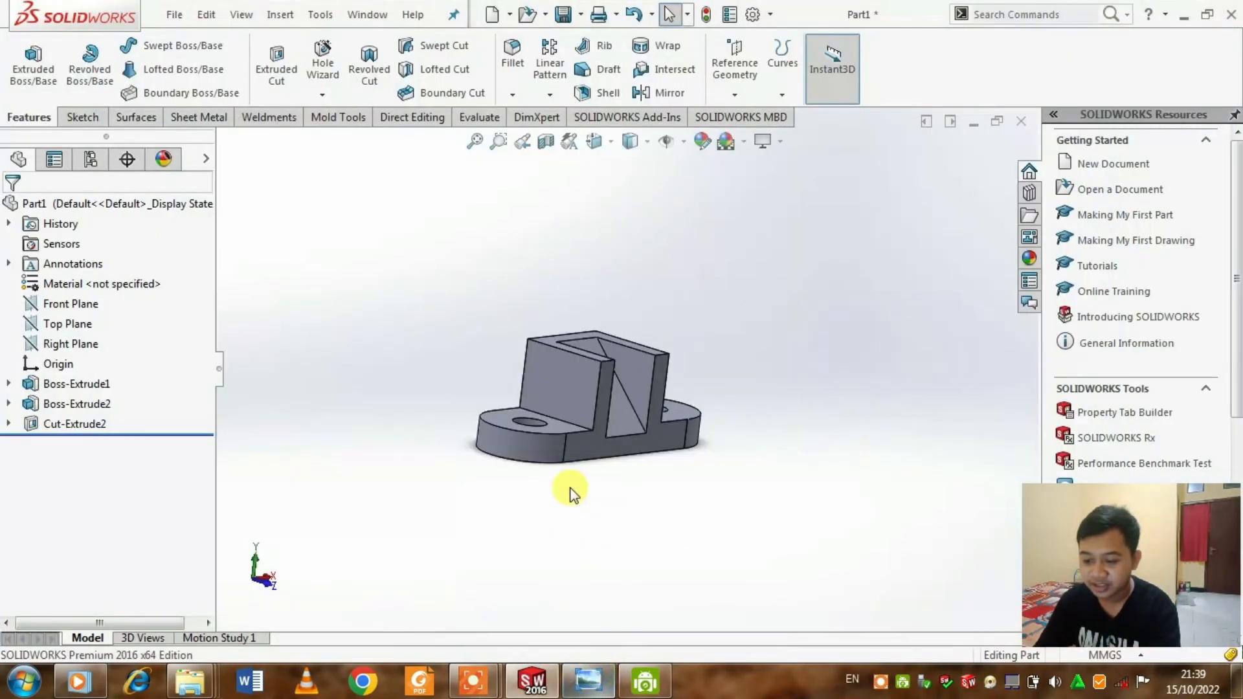
key(space)
click(629, 310)
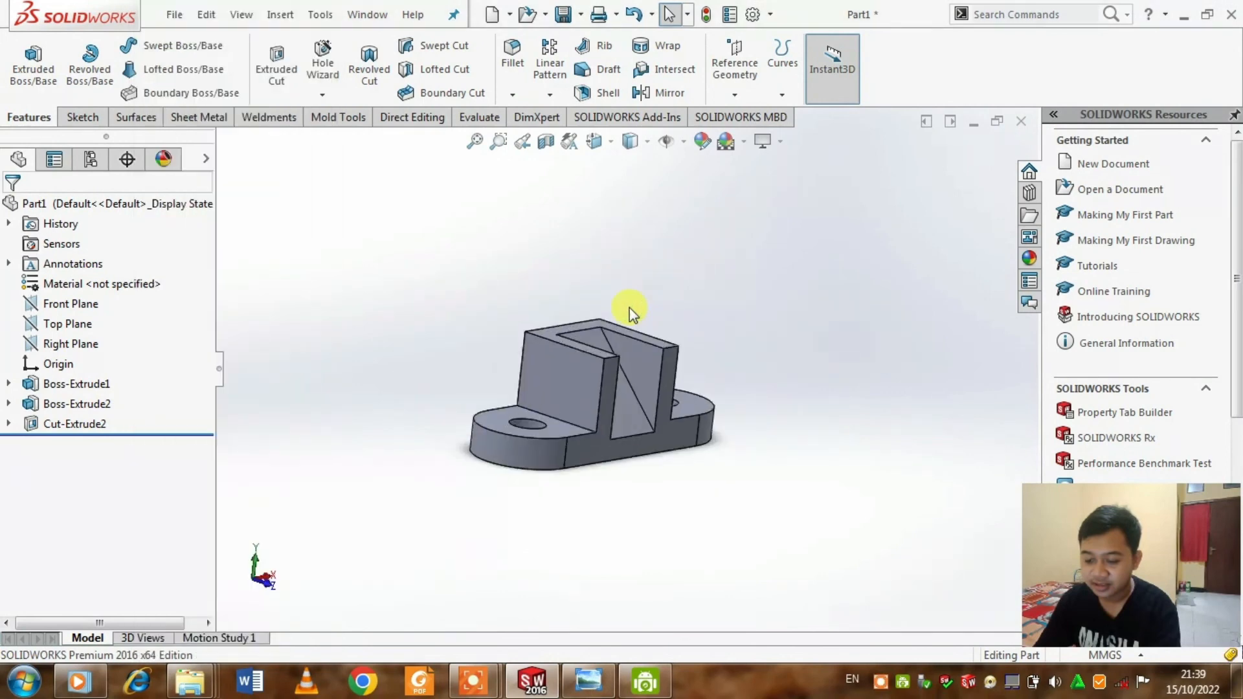